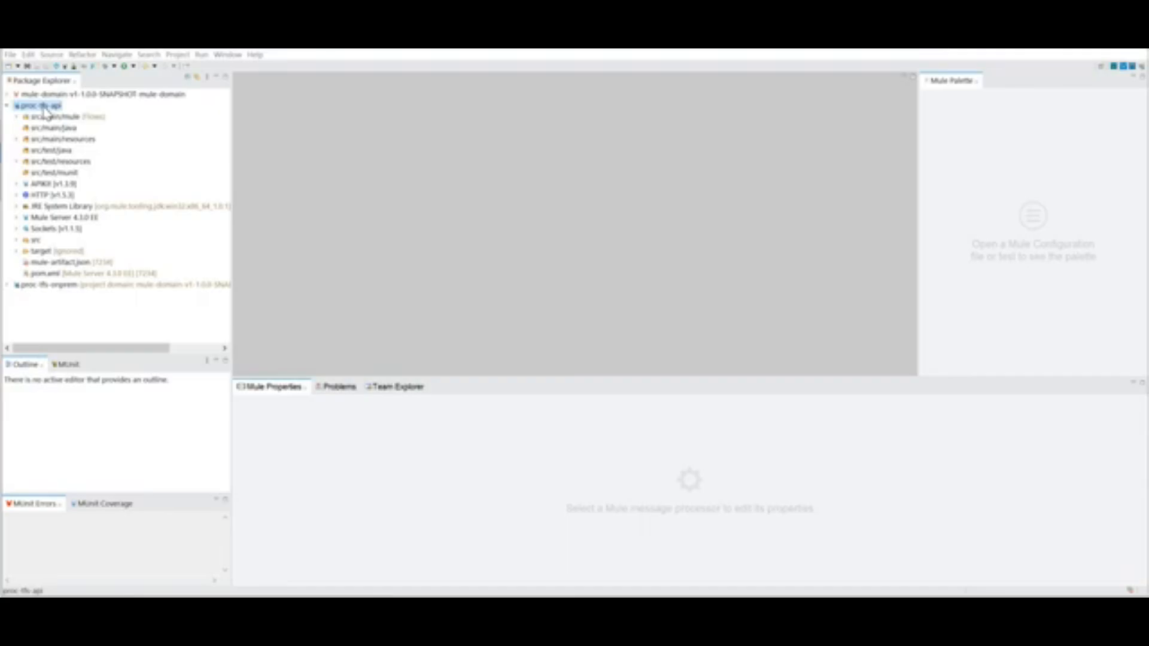
# - Open proc-tfs-api's pom.xml and examine its properties, build plugin, dependencies and the CICD and ConnectedApps repository entries
pyautogui.click(51, 274)
pyautogui.doubleClick(51, 273)
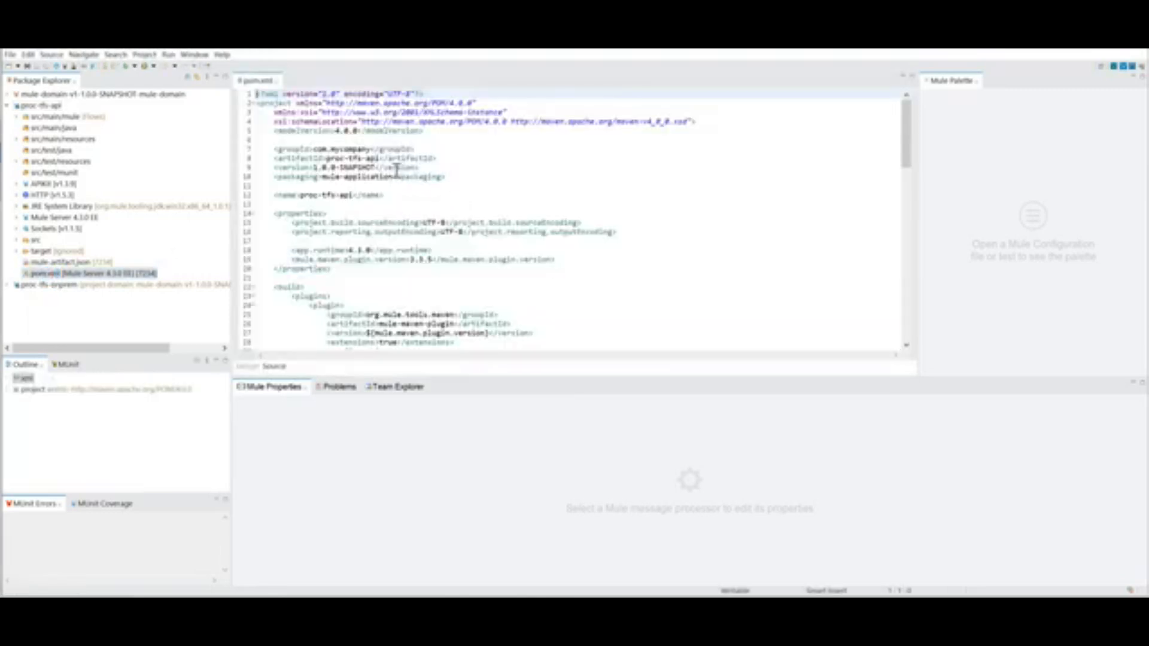
pyautogui.moveTo(396, 170)
pyautogui.scroll(-3, 471, 201)
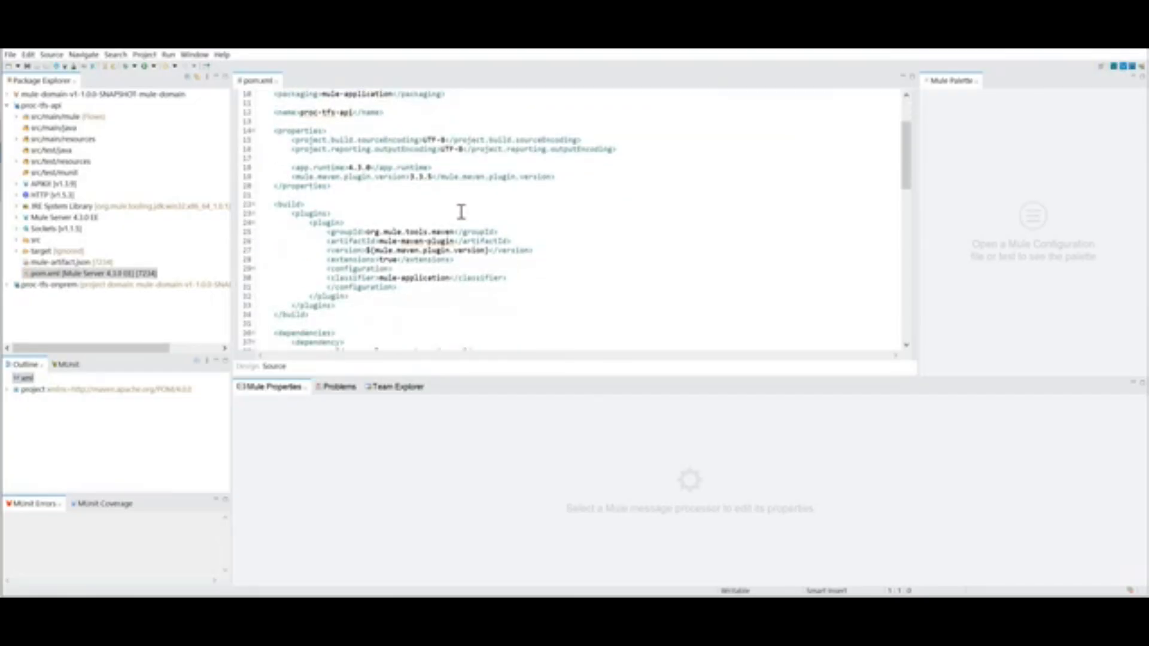
pyautogui.scroll(-6, 461, 212)
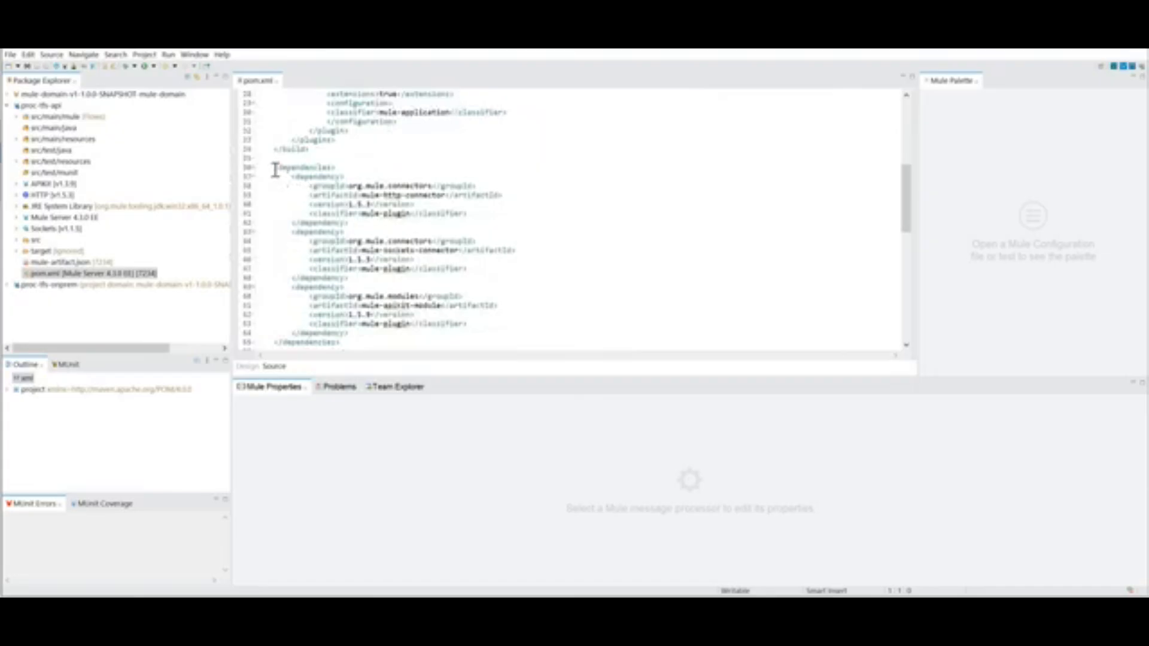
pyautogui.scroll(-2, 340, 236)
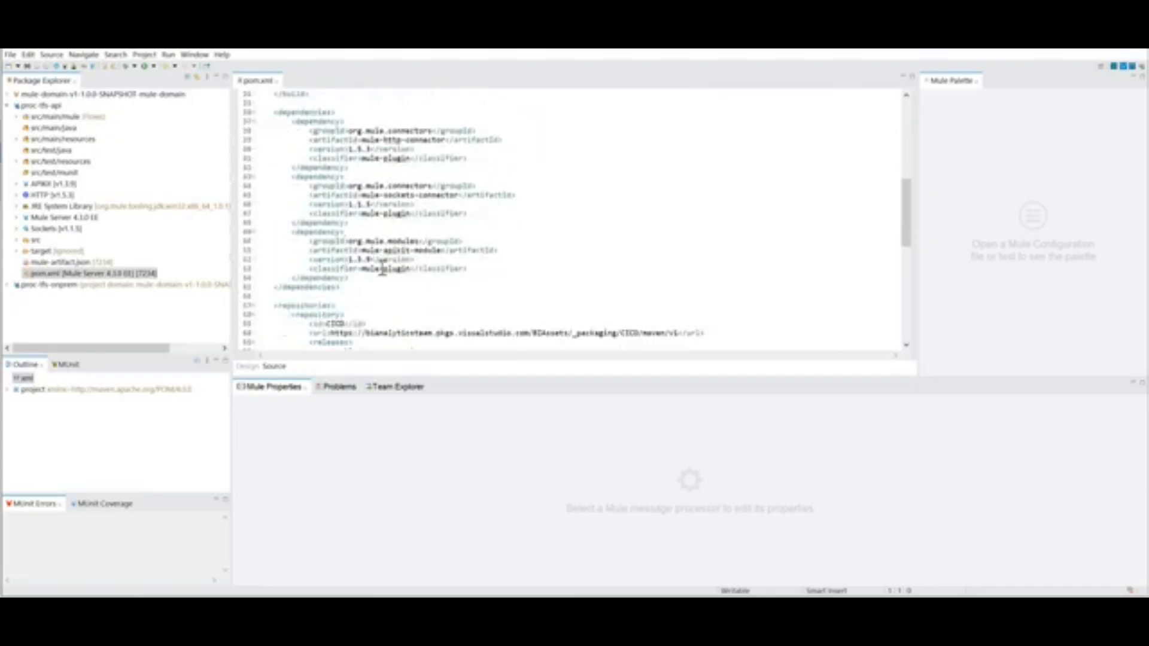
pyautogui.scroll(-5, 398, 245)
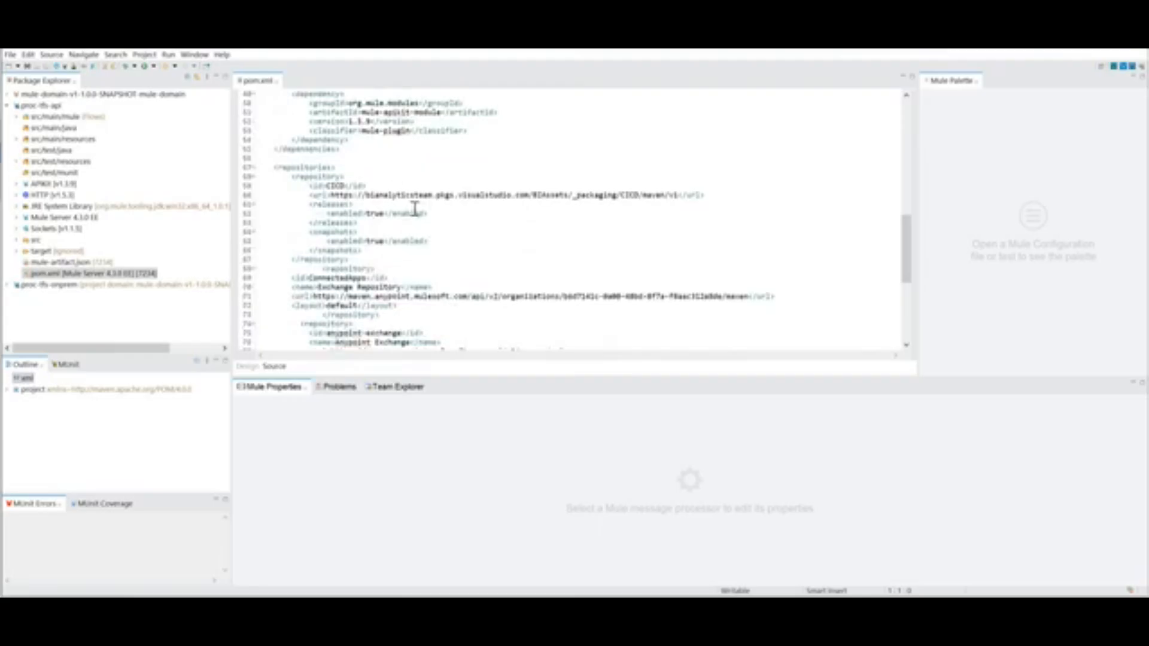
pyautogui.scroll(-2, 415, 209)
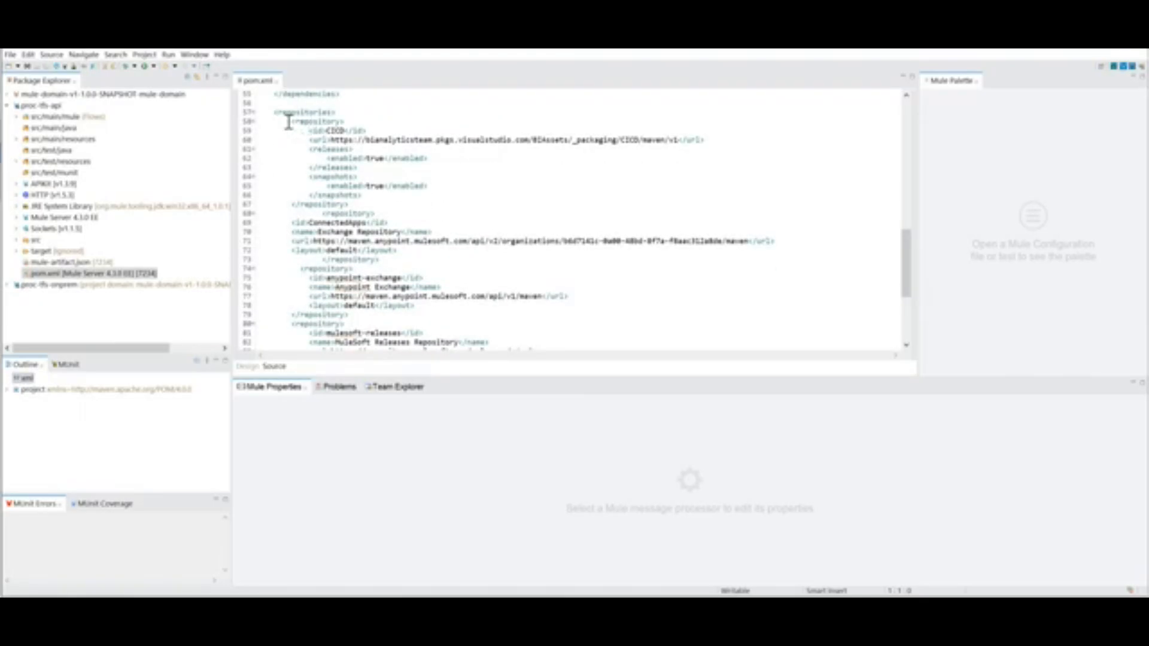
pyautogui.moveTo(293, 121); pyautogui.dragTo(398, 260)
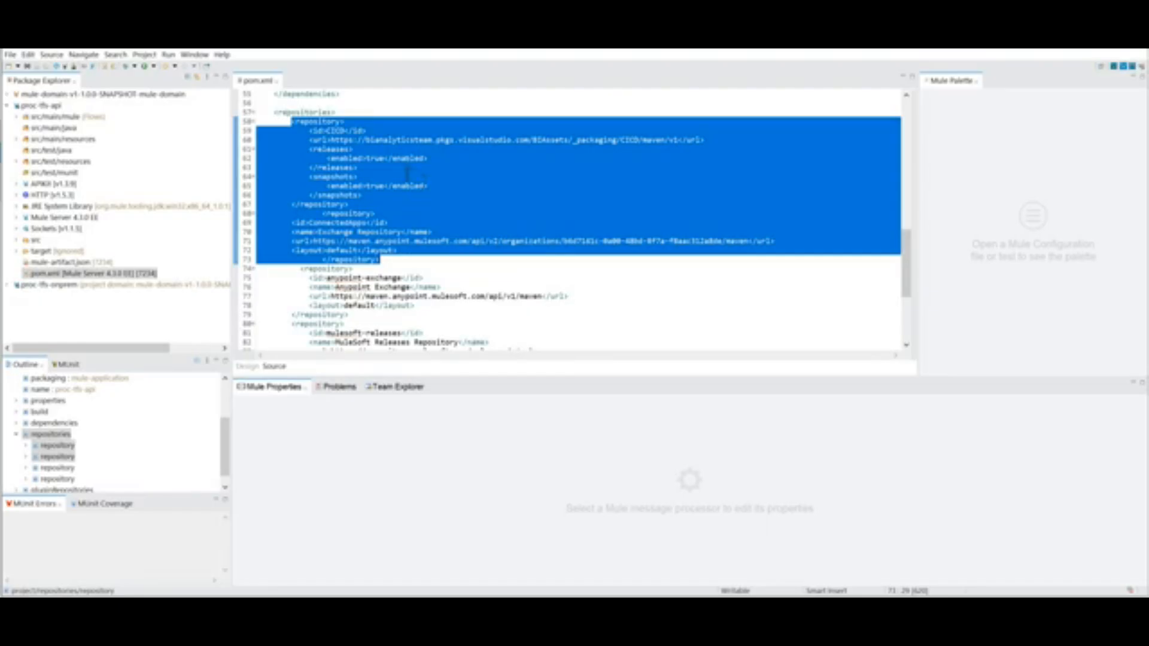
pyautogui.click(374, 175)
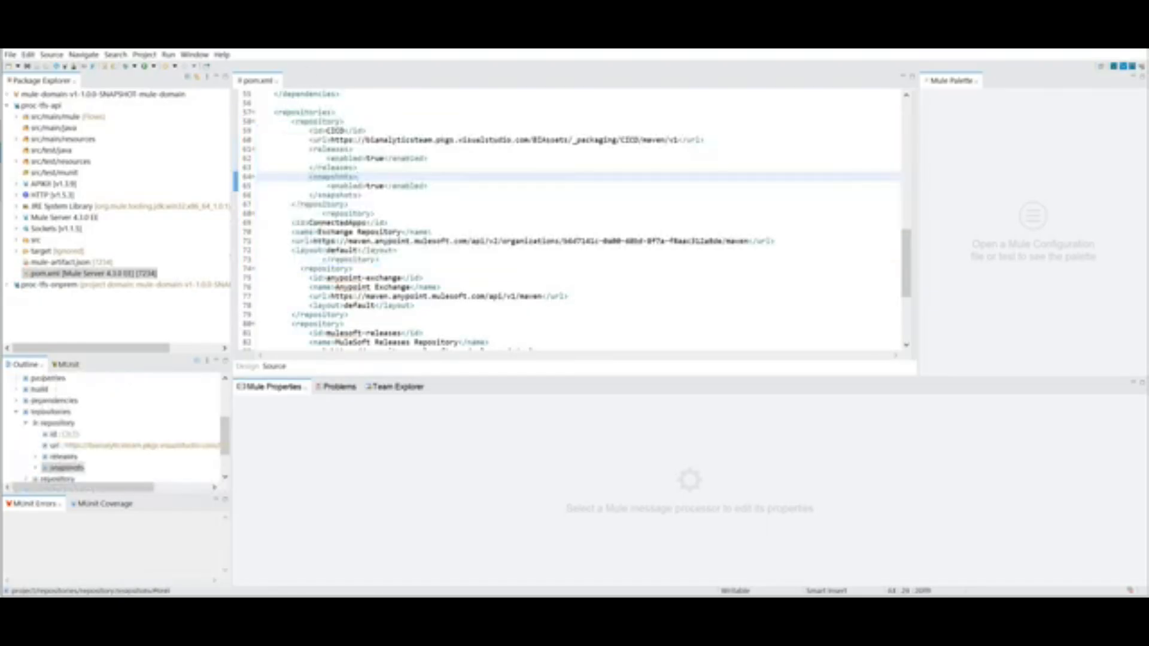
# - Switch to Azure DevOps and browse the BIAssets repository to the MulesoftTFS/Dev/Deleted APIs/CICD folder
pyautogui.hotkey('alt', 'Tab')
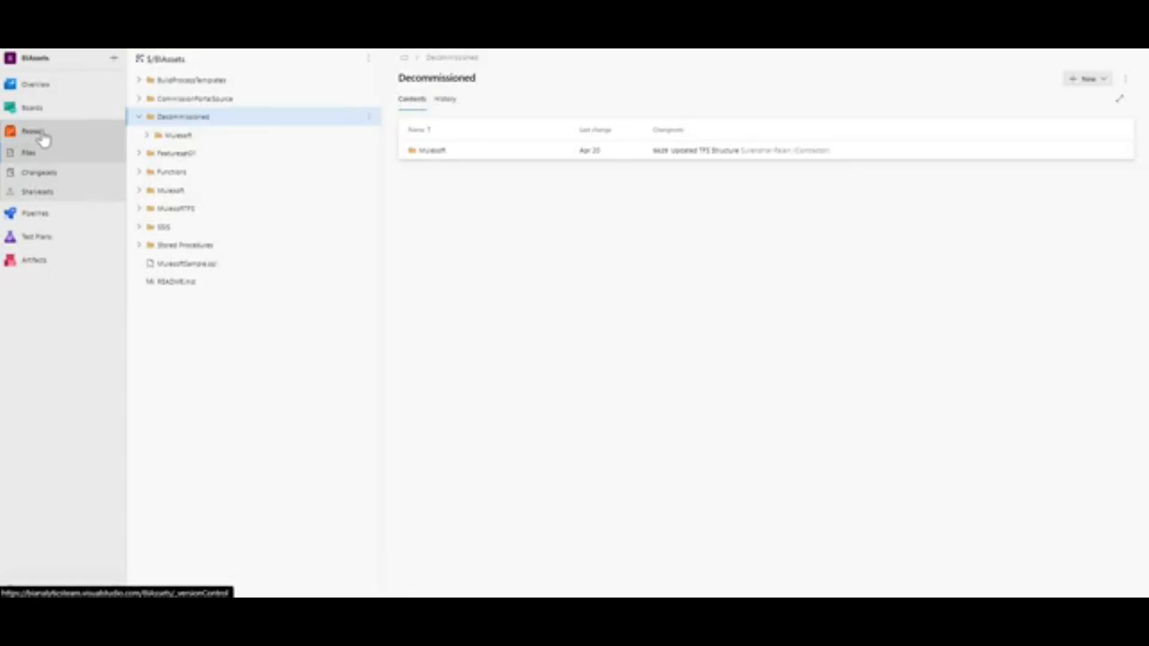
pyautogui.click(141, 209)
pyautogui.click(146, 228)
pyautogui.click(154, 246)
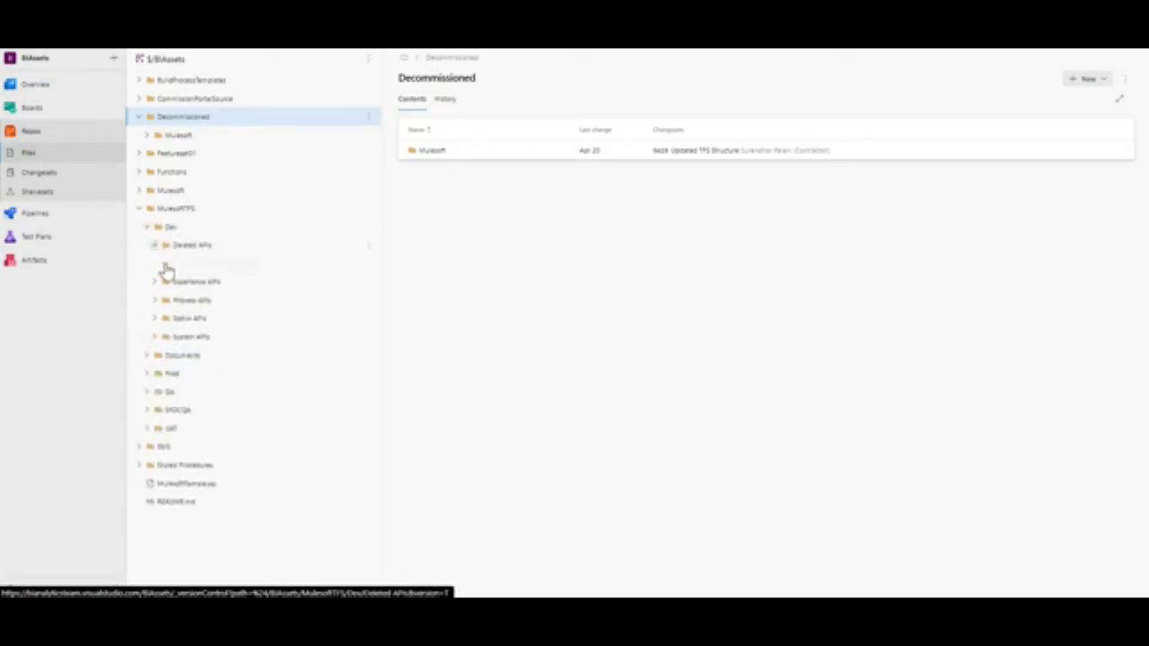
pyautogui.click(160, 264)
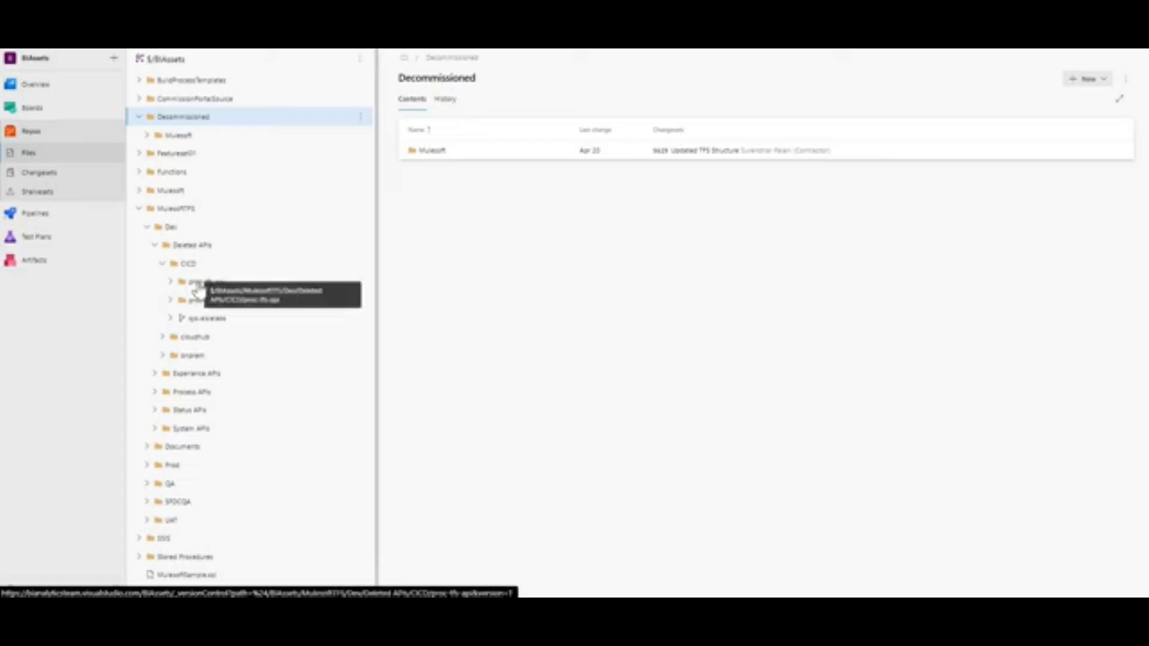
# - Examine the variable groups and secure files in the pipelines Library
pyautogui.click(38, 225)
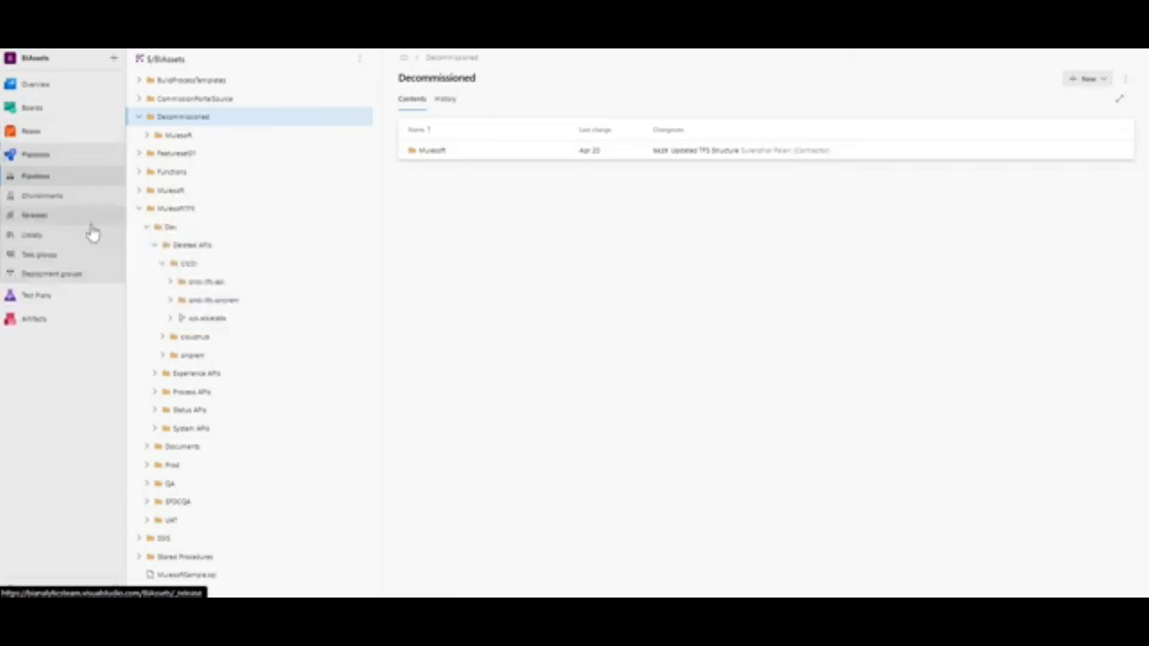
pyautogui.click(35, 237)
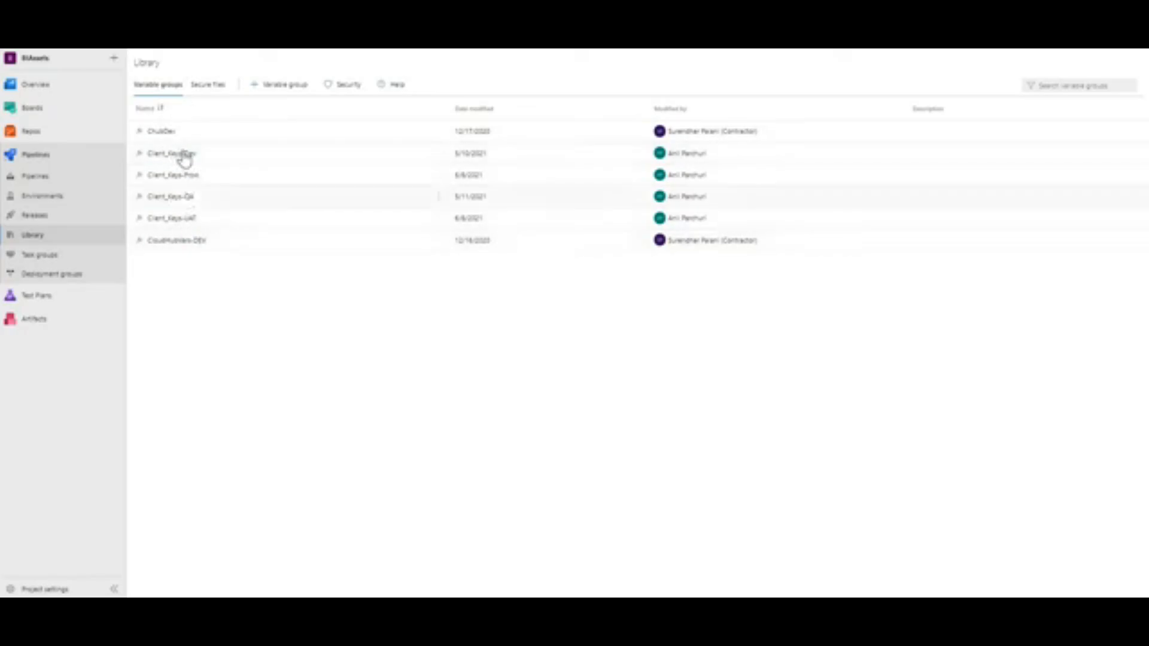
pyautogui.click(209, 90)
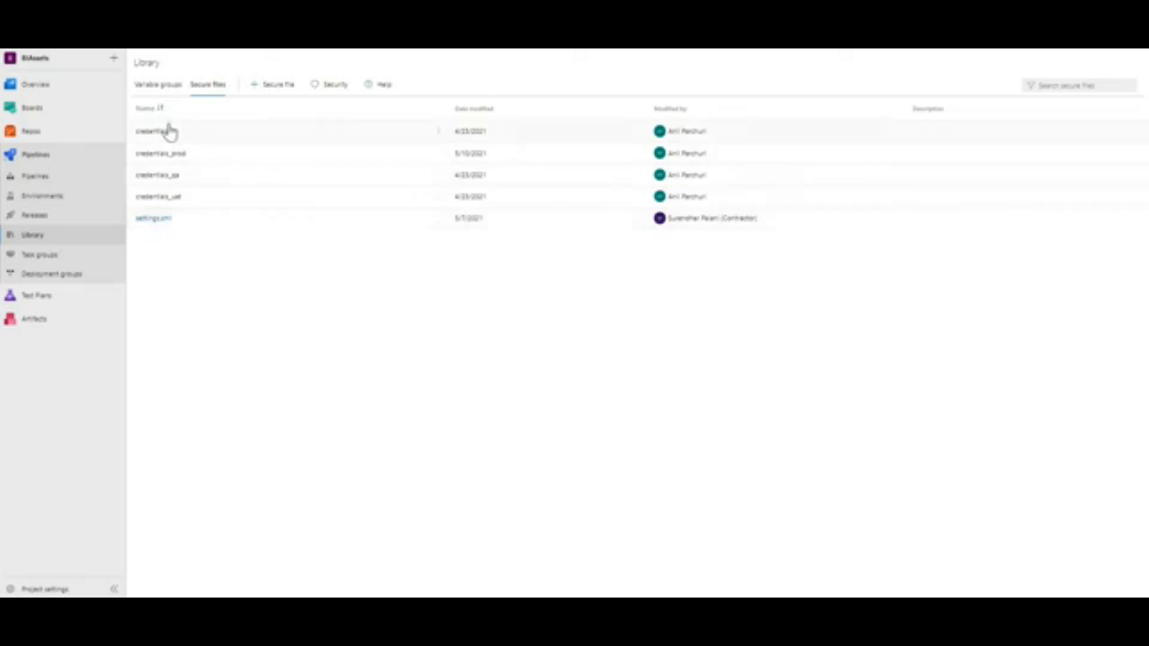
# - Create a new pipeline sourced from Team Foundation Version Control, mapping the server path $/BIAssets/MulesoftTFS/Dev/Deleted APIs/CICD/proc-tfs-api
pyautogui.click(28, 179)
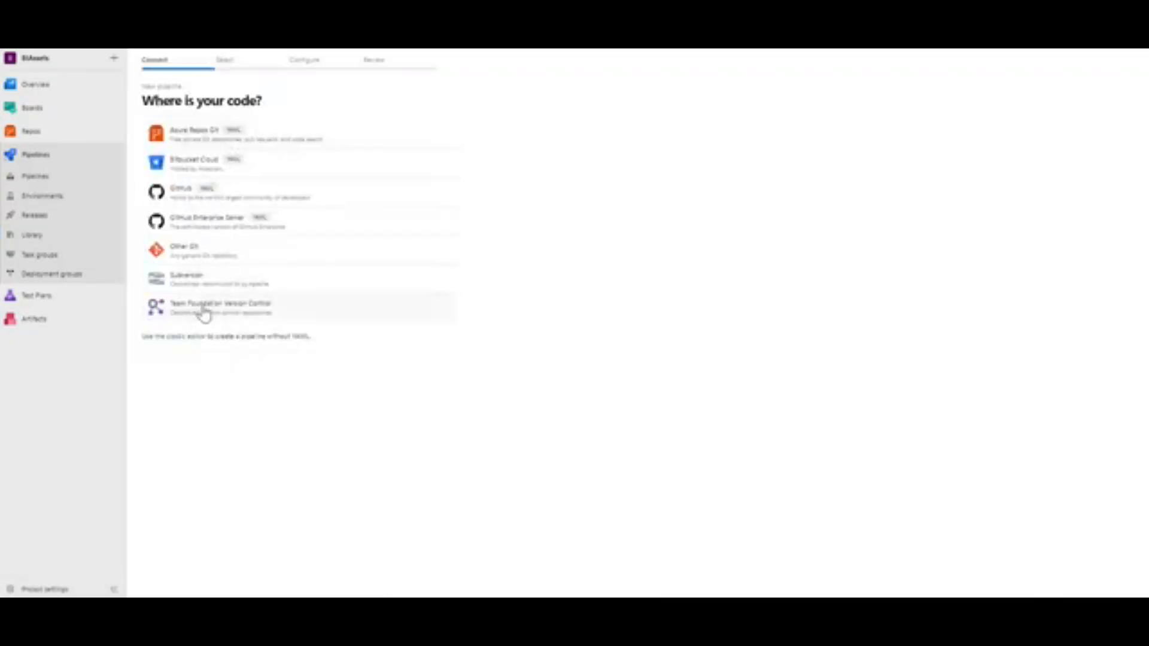
pyautogui.click(203, 312)
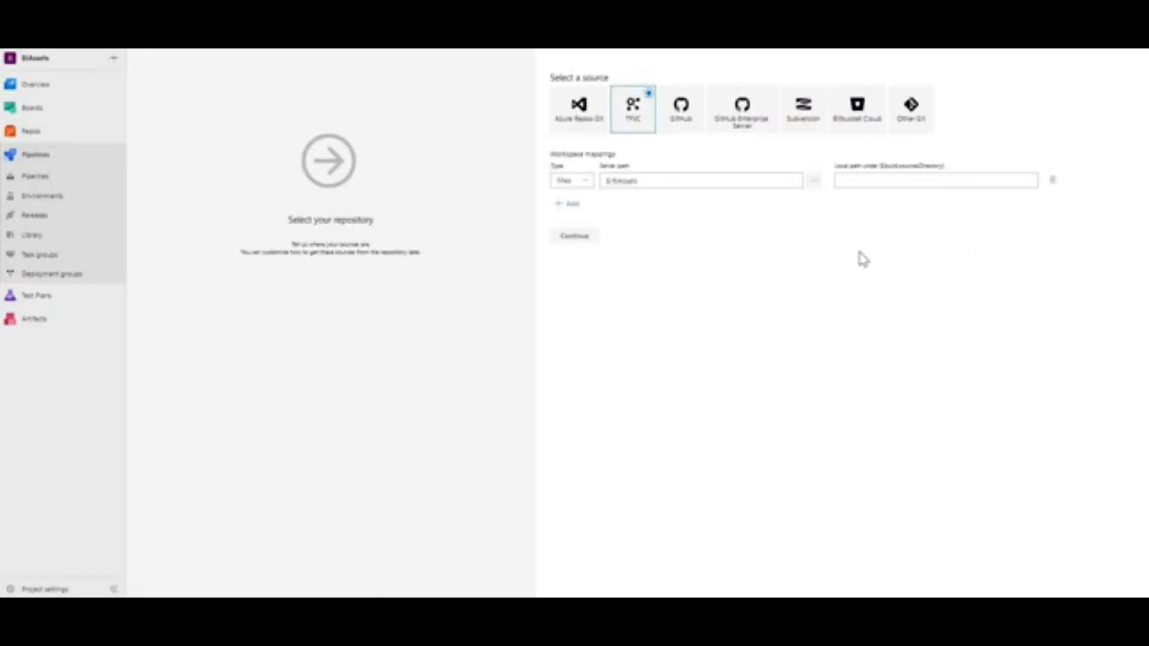
pyautogui.click(816, 182)
pyautogui.click(488, 250)
pyautogui.click(477, 247)
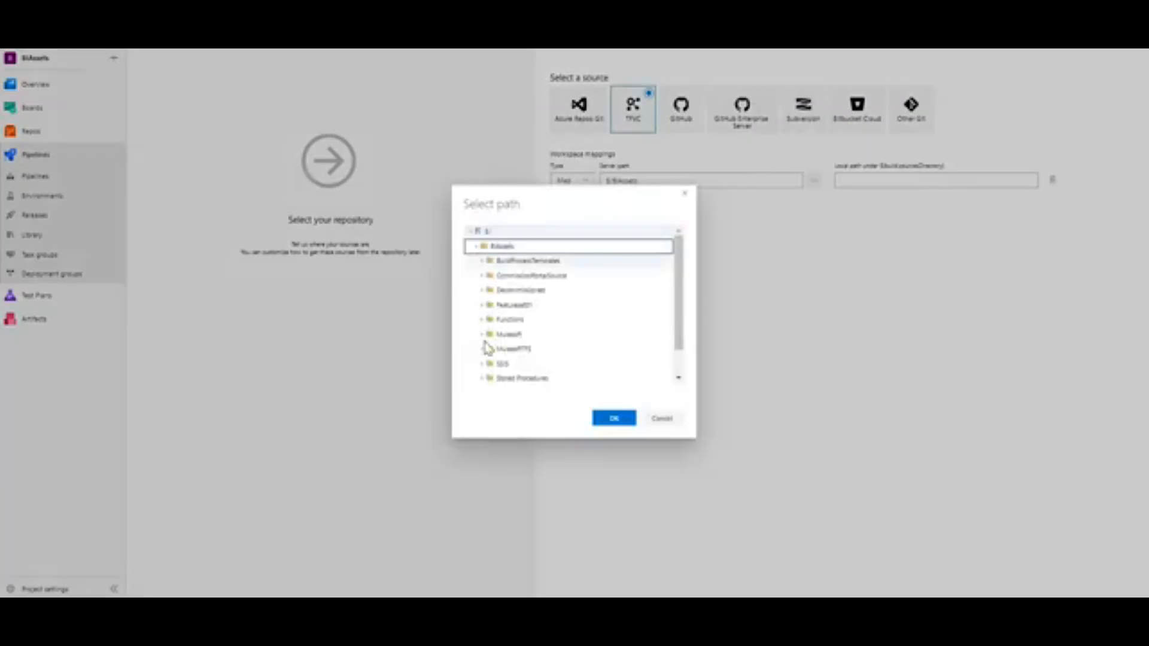
pyautogui.click(490, 351)
pyautogui.click(490, 363)
pyautogui.scroll(-3, 518, 329)
pyautogui.scroll(1, 502, 281)
pyautogui.click(496, 252)
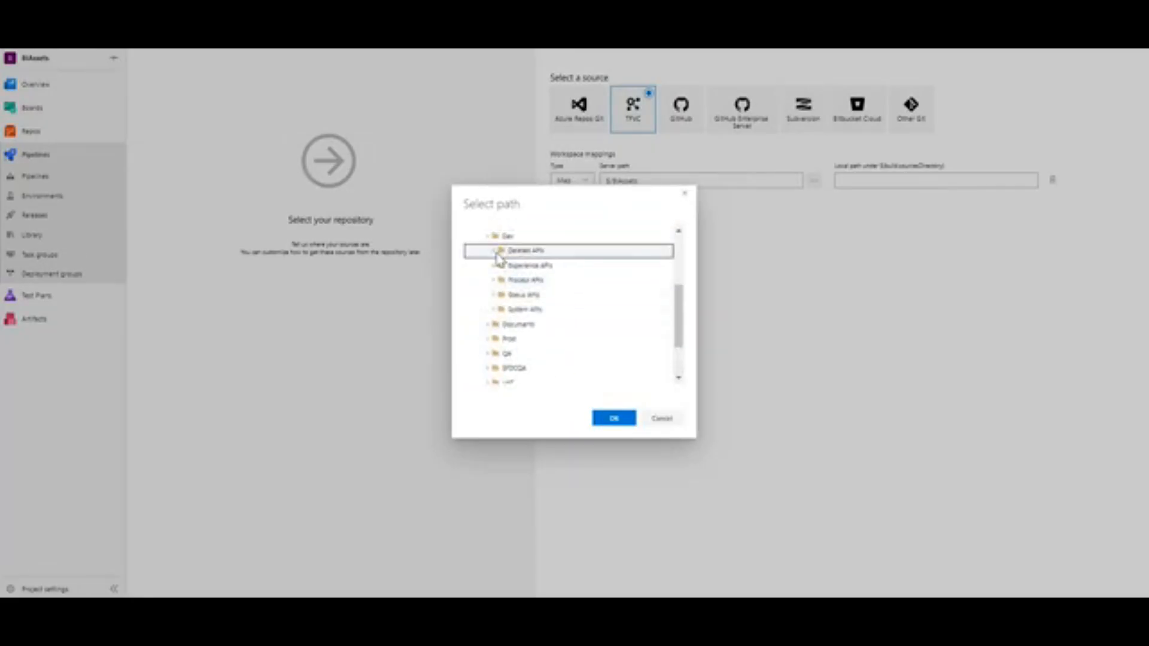
pyautogui.click(508, 266)
pyautogui.click(542, 279)
pyautogui.click(614, 419)
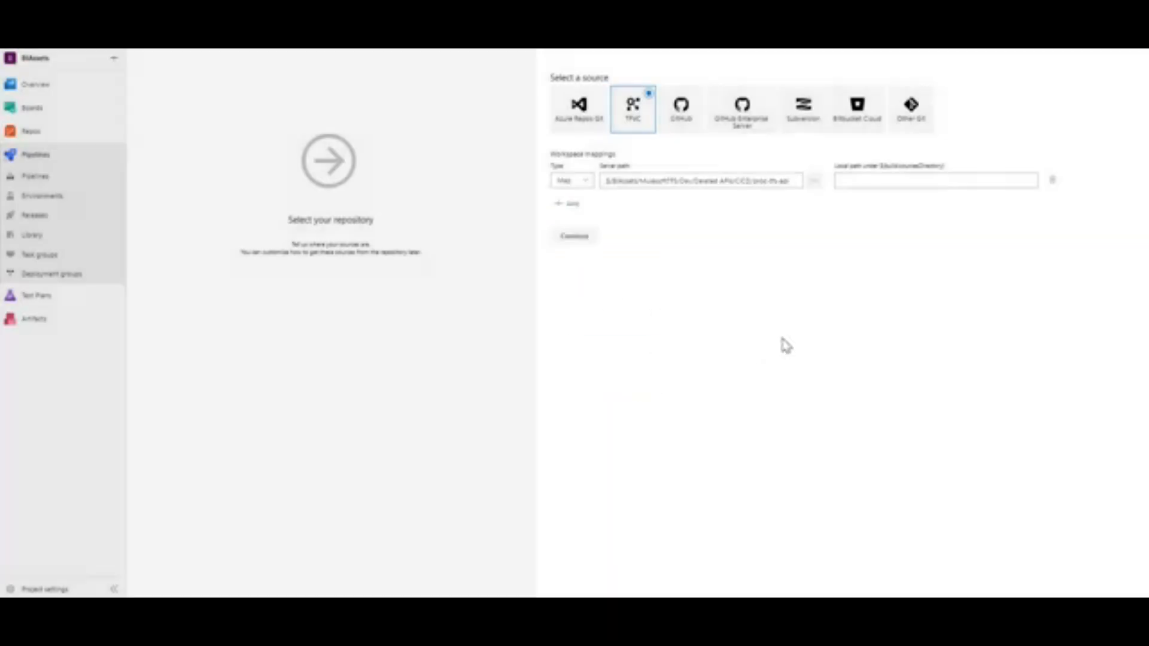
pyautogui.click(575, 241)
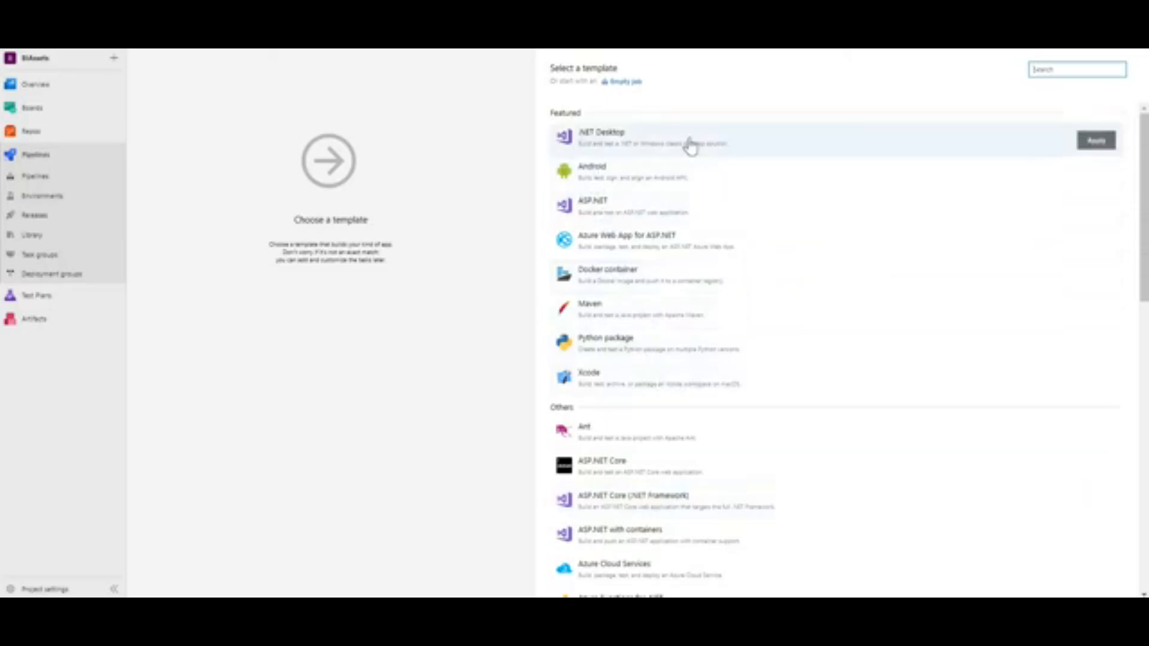
# - Start the pipeline from an Empty job and set its agent specification to ubuntu-18.04
pyautogui.click(623, 82)
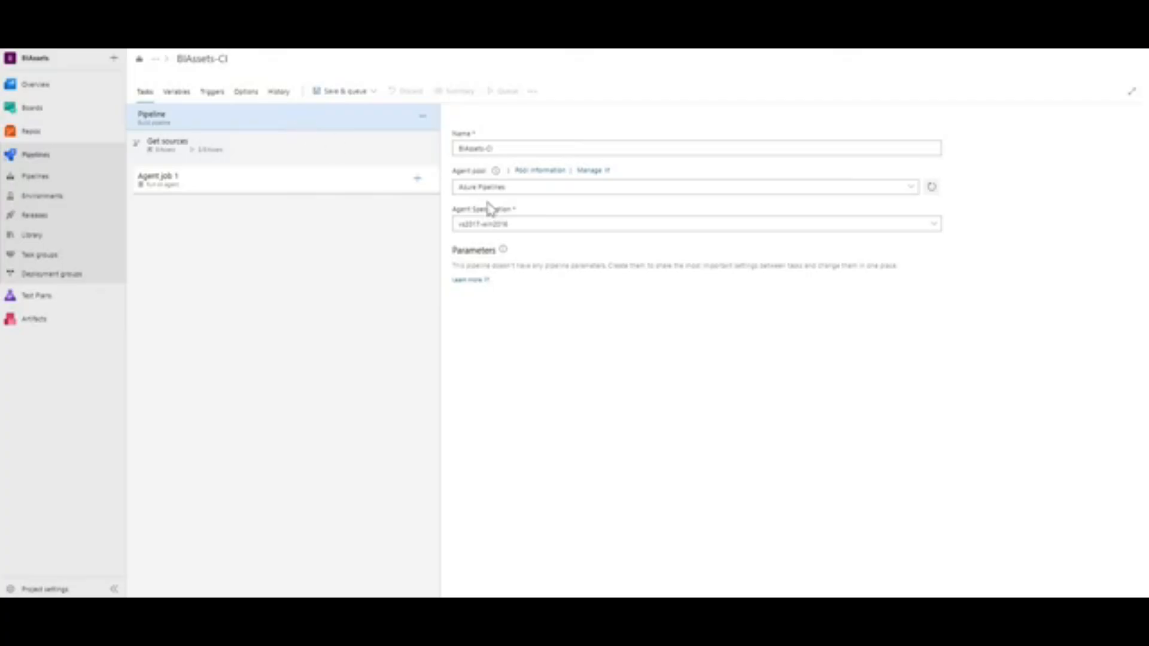
pyautogui.click(934, 226)
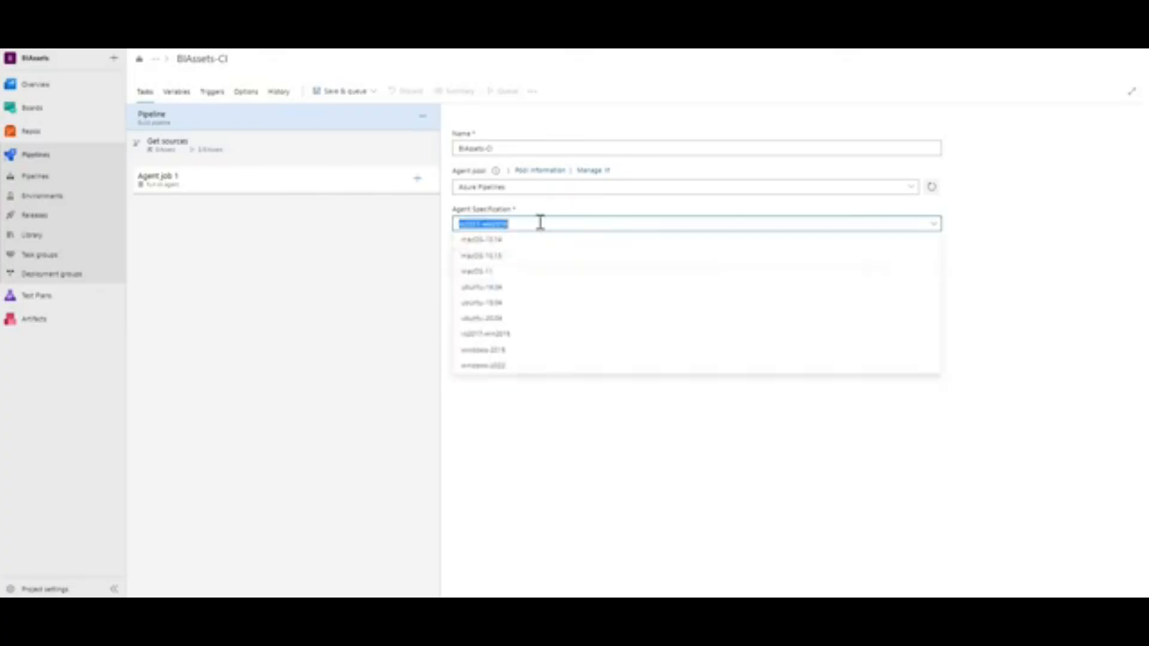
pyautogui.click(473, 304)
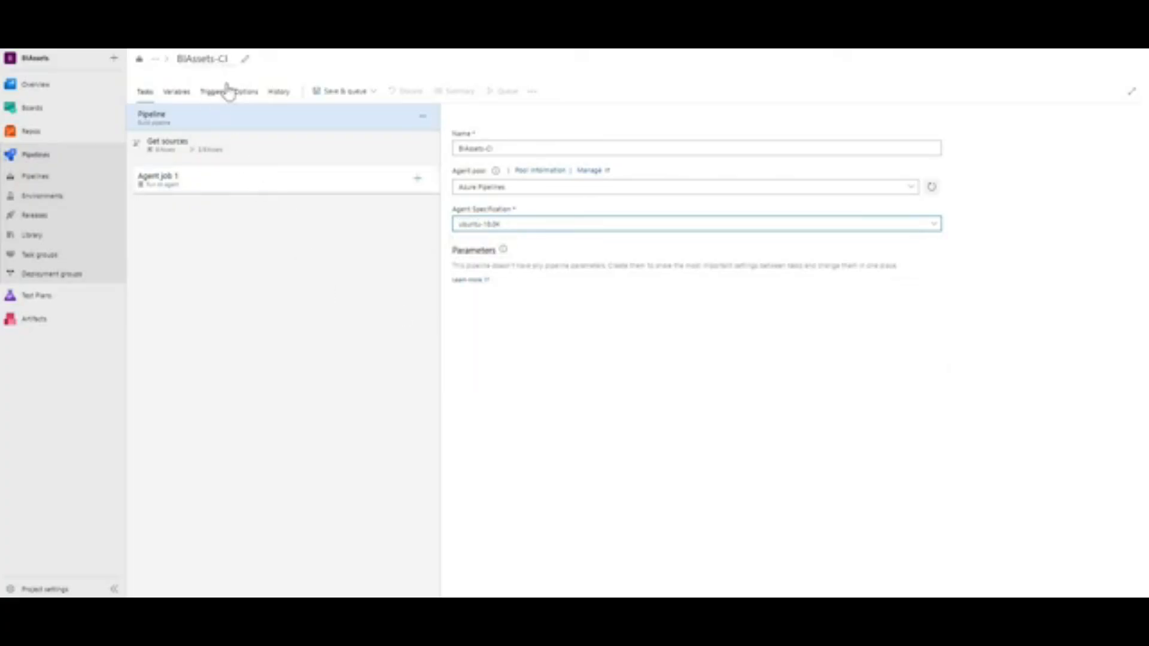
# - Rename the pipeline as Chub-Demo
pyautogui.click(202, 58)
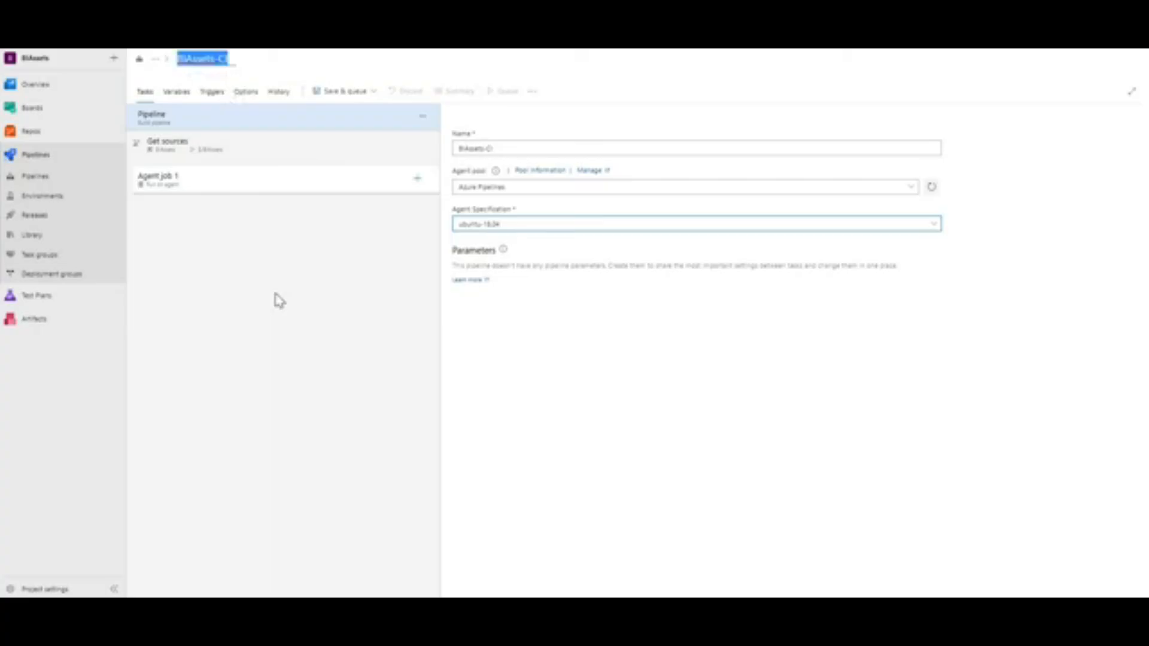
pyautogui.write('Chub-Demo')
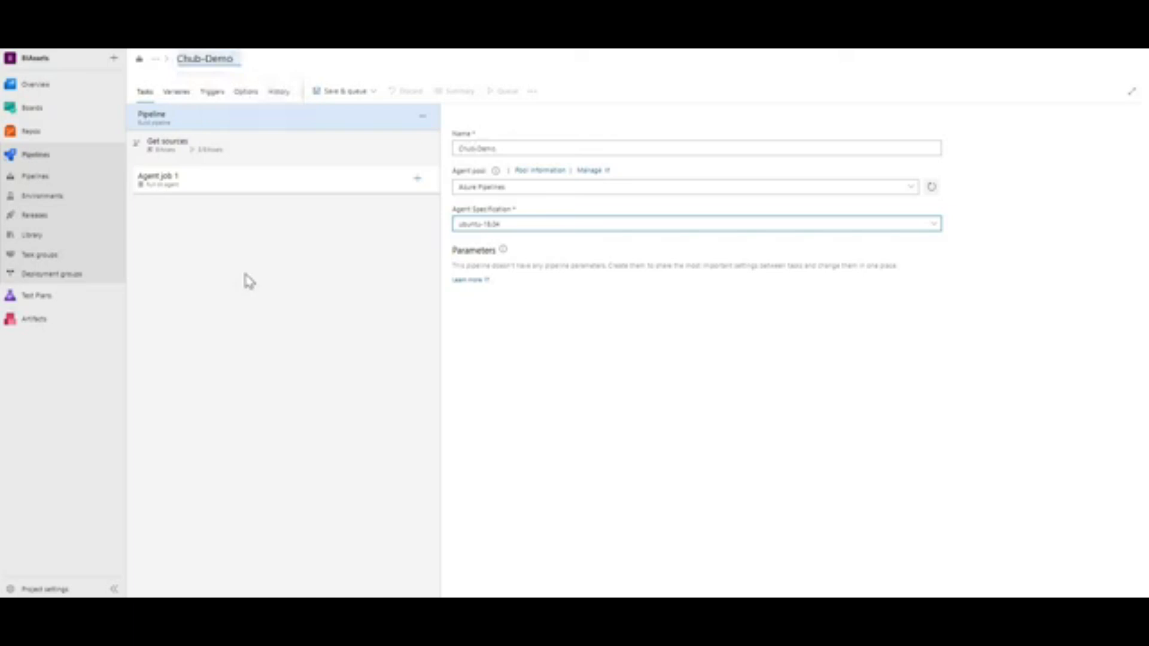
# - Enable continuous integration for BIAssets with an include path filter on MulesoftTFS/Dev/Deleted APIs/CICD/proc-tfs-api
pyautogui.click(213, 92)
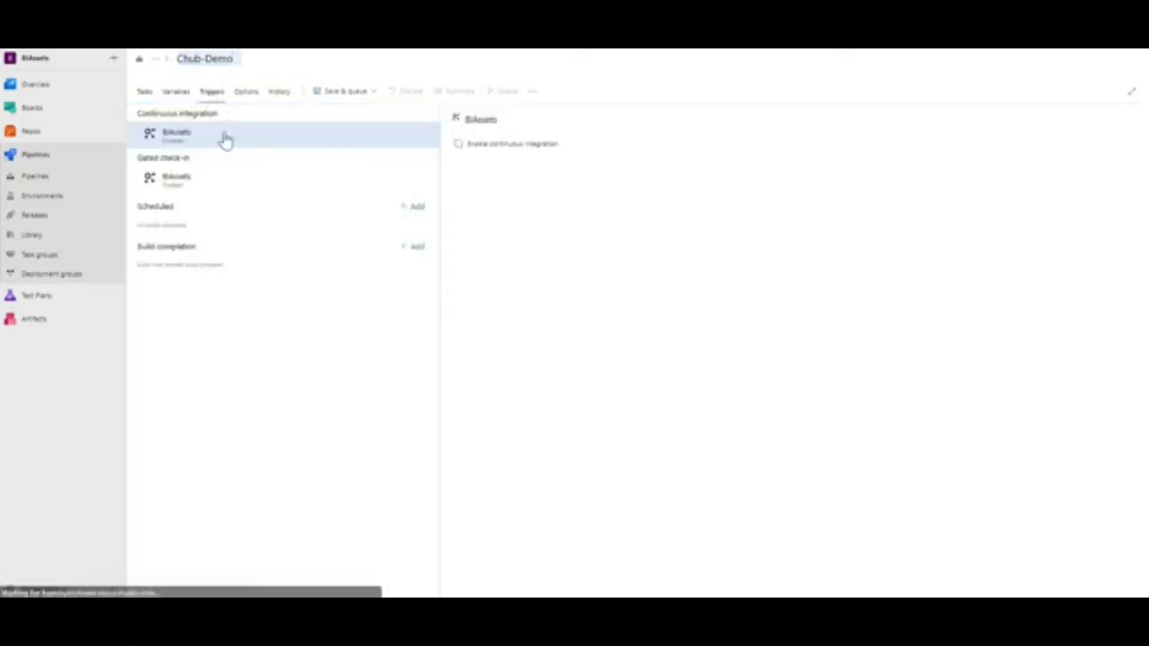
pyautogui.click(458, 145)
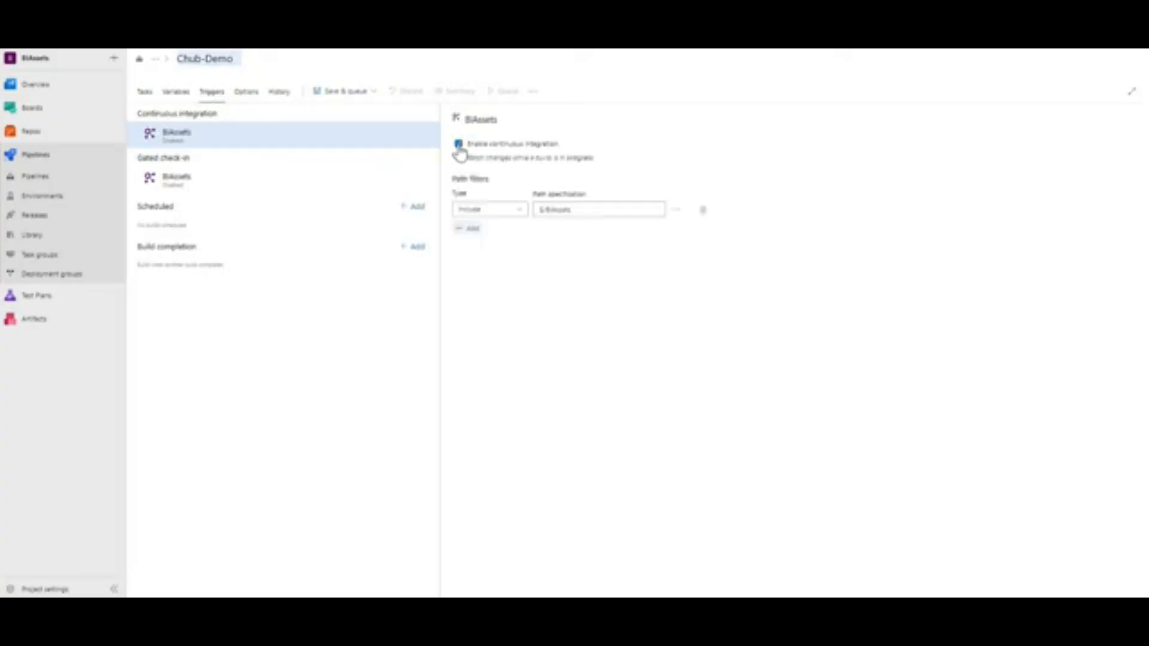
pyautogui.click(678, 204)
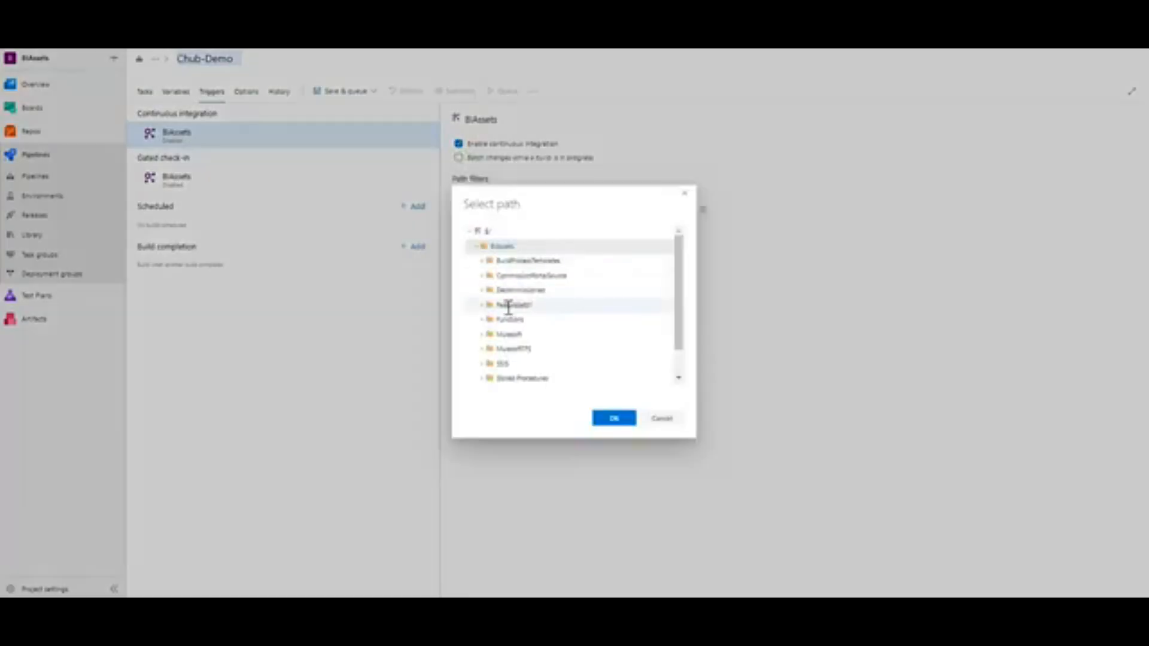
pyautogui.scroll(-1, 479, 311)
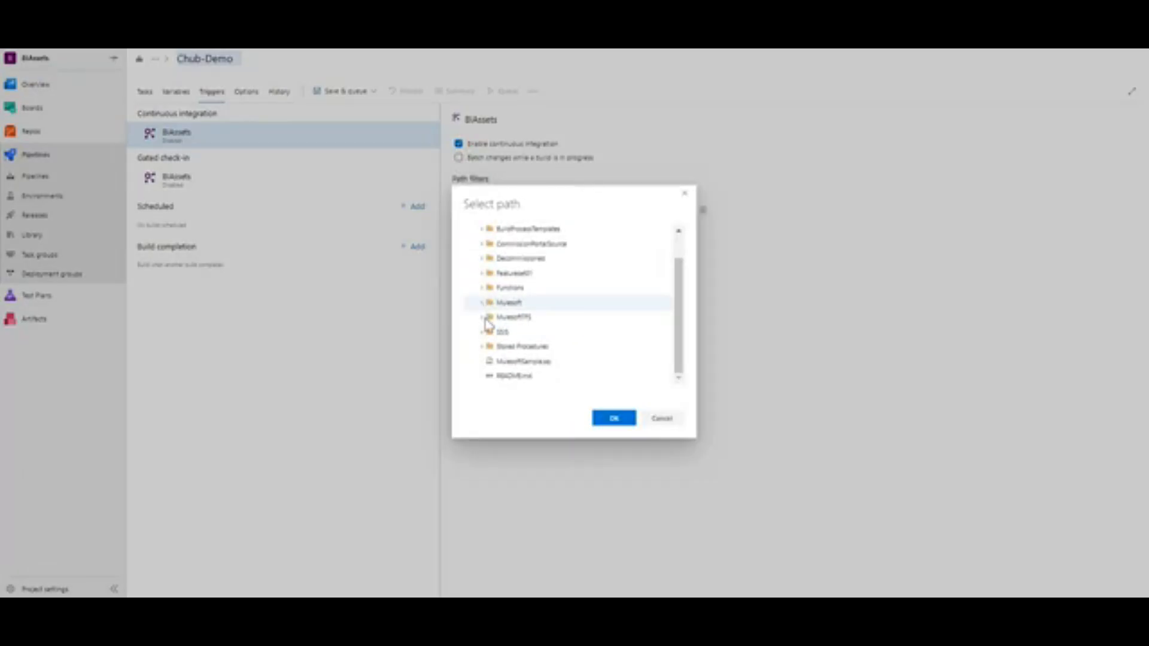
pyautogui.click(488, 330)
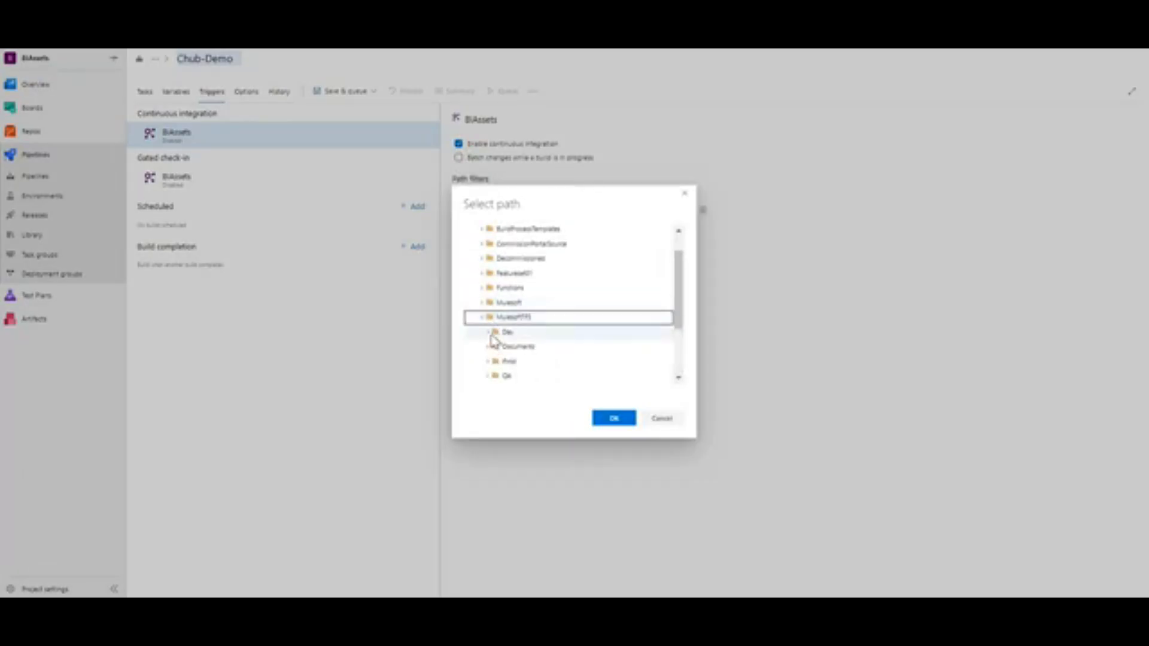
pyautogui.click(495, 282)
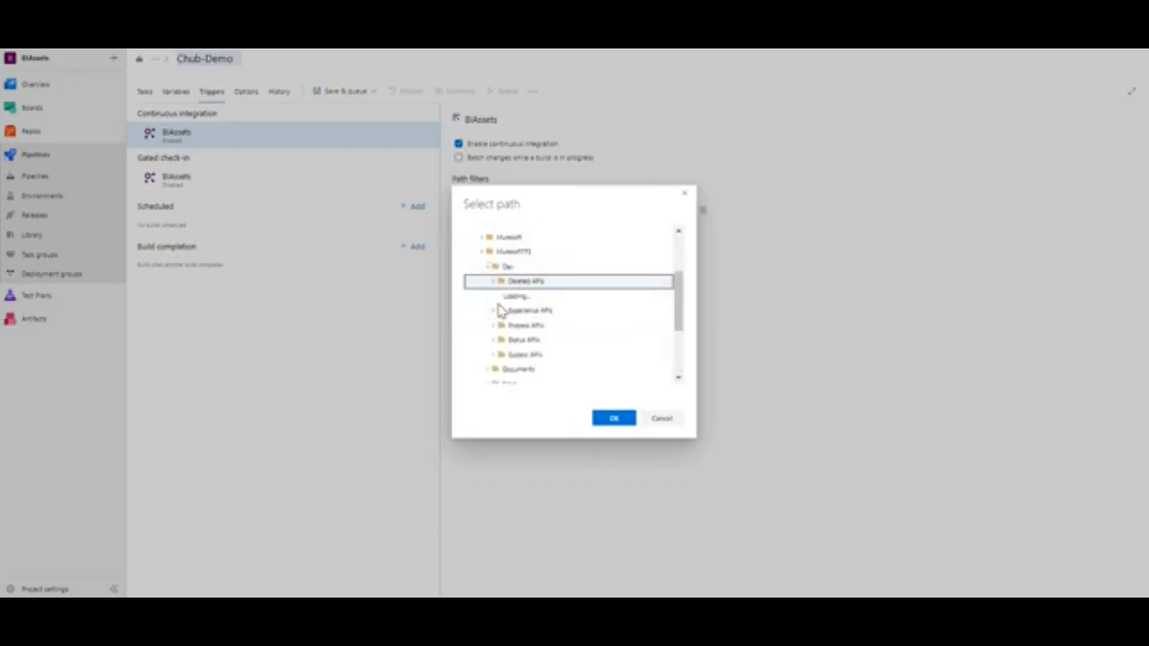
pyautogui.click(501, 296)
pyautogui.click(537, 311)
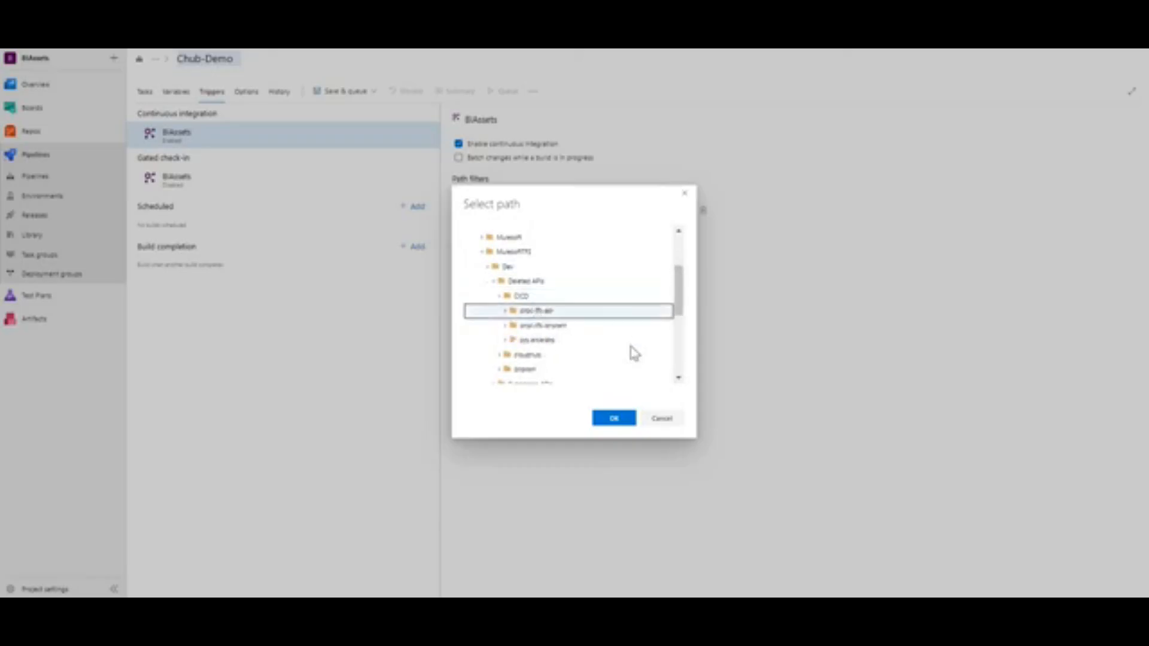
pyautogui.click(620, 417)
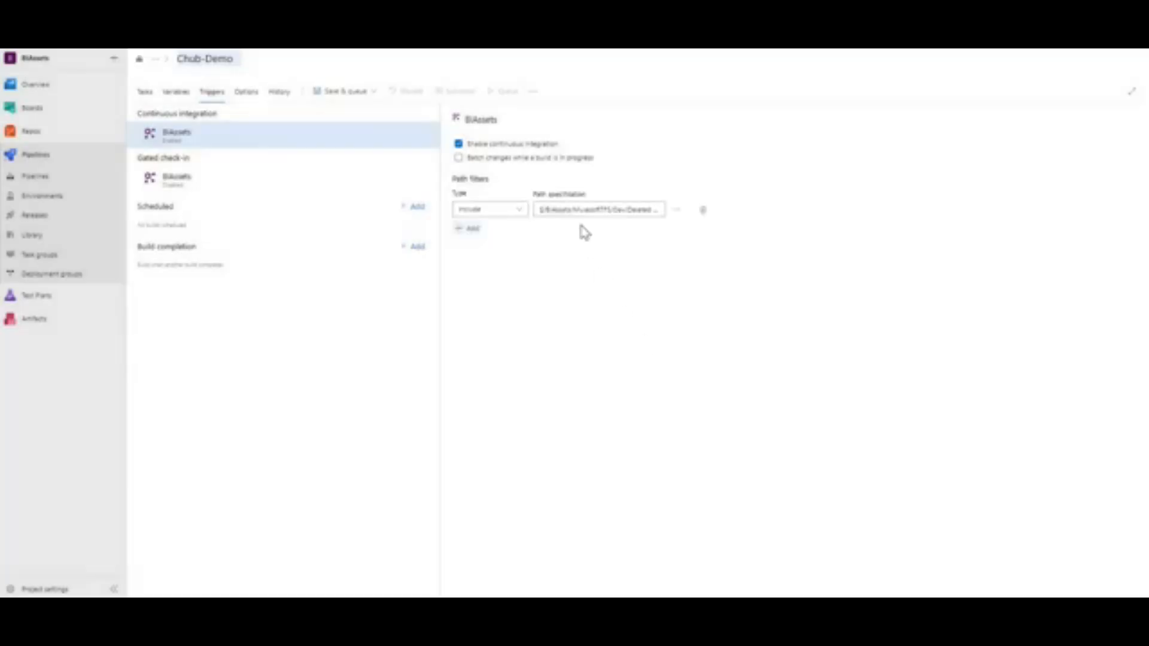
# - Add a Download secure file task to Agent job 1, finding it in the task catalogue with the search term secure
pyautogui.click(145, 95)
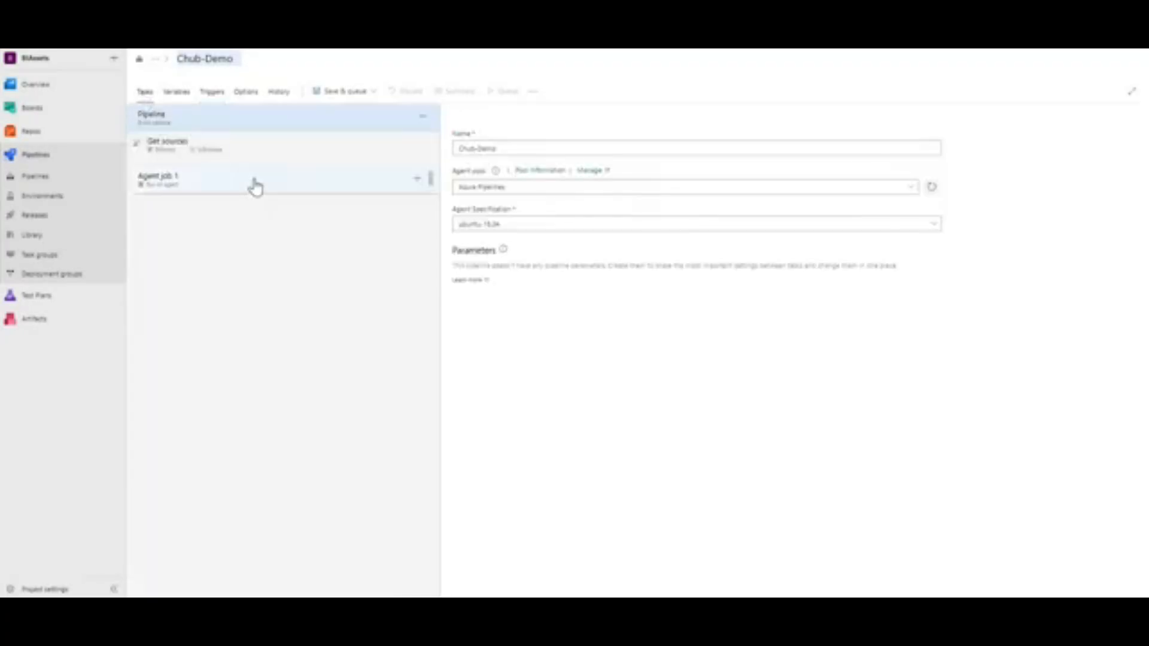
pyautogui.click(255, 187)
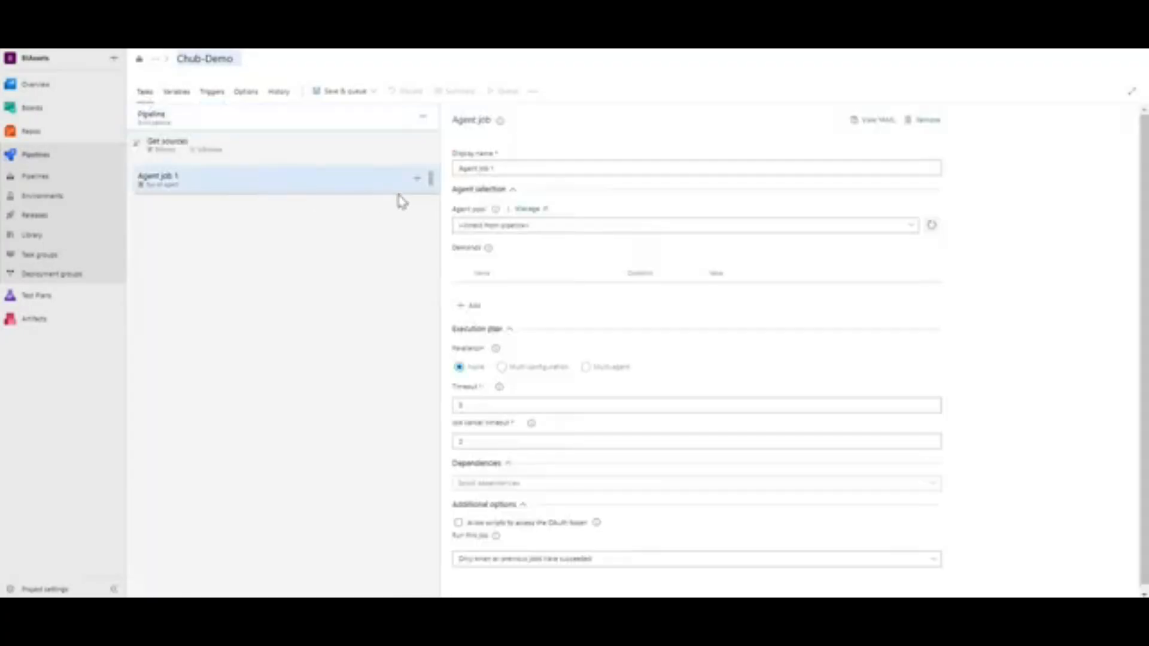
pyautogui.click(417, 183)
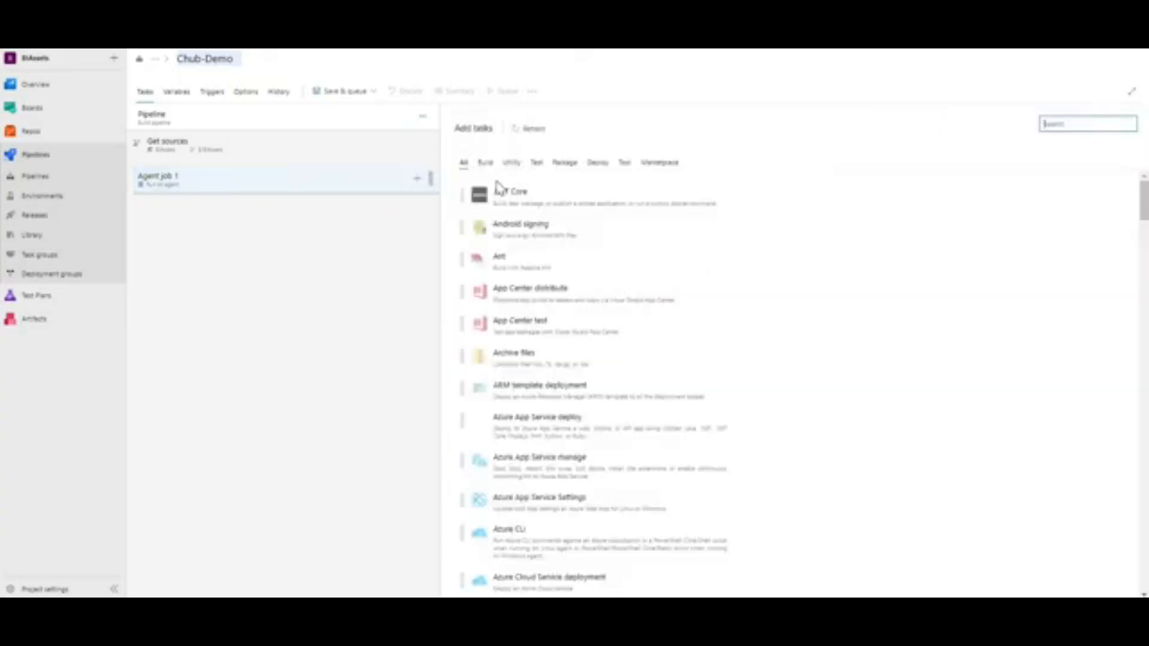
pyautogui.click(1070, 126)
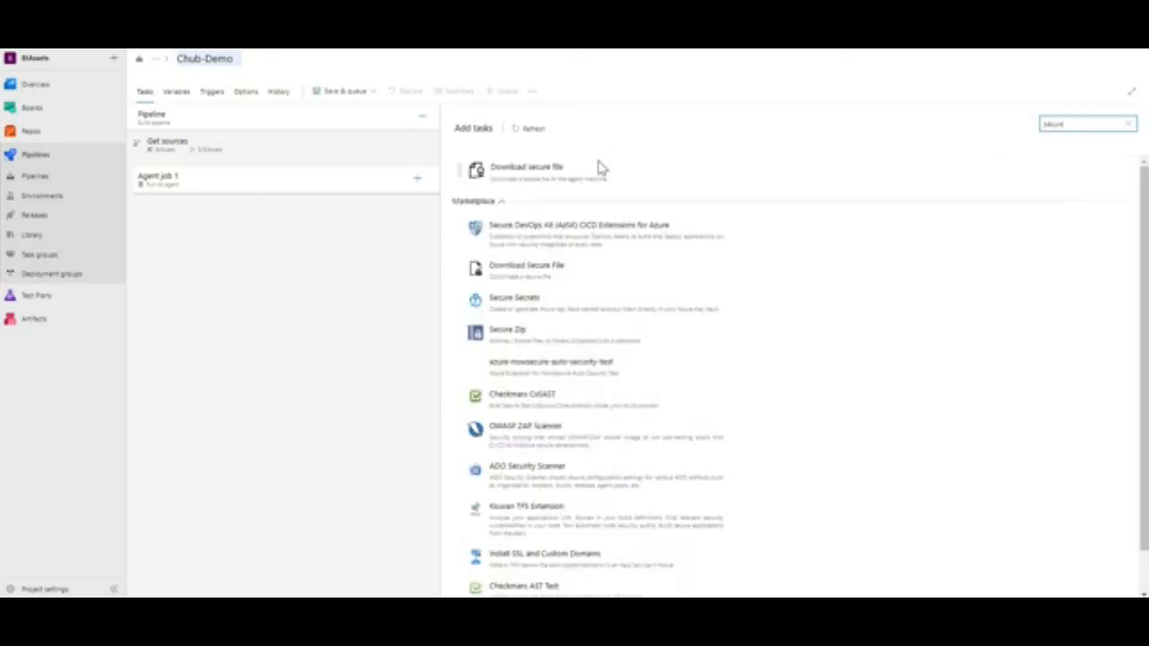
pyautogui.click(656, 181)
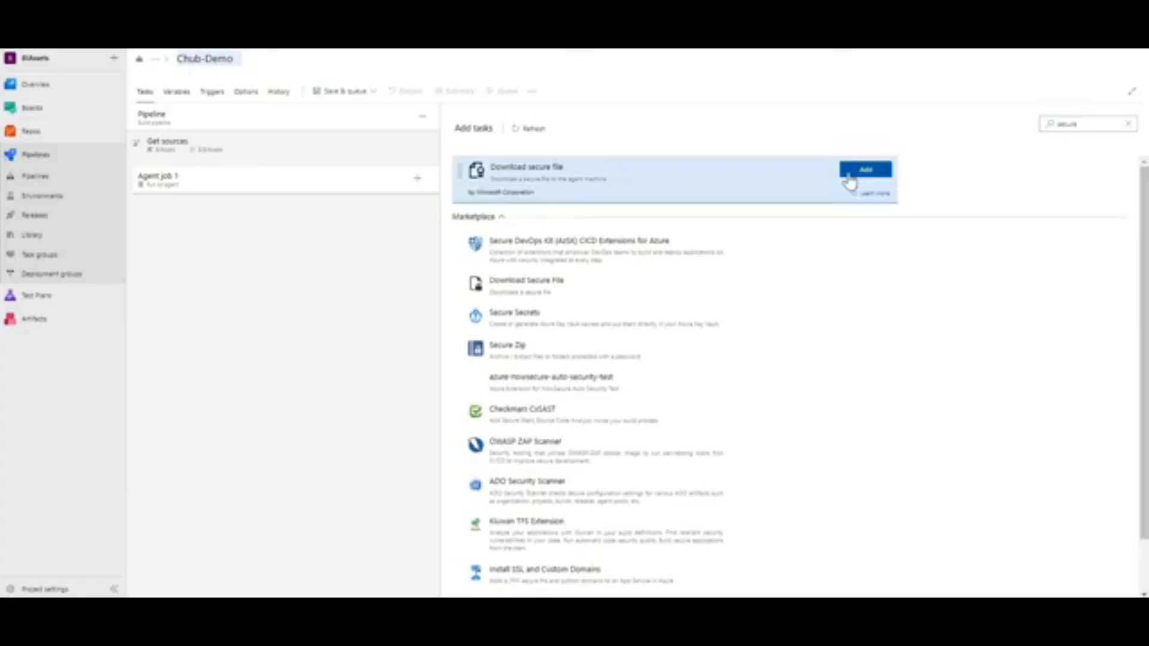
pyautogui.moveTo(872, 177); pyautogui.dragTo(328, 221)
# - Set the Download secure file task's secure file to settings.xml and its output reference name to mulesoftSettingsFile
pyautogui.click(329, 215)
pyautogui.click(894, 233)
pyautogui.click(480, 306)
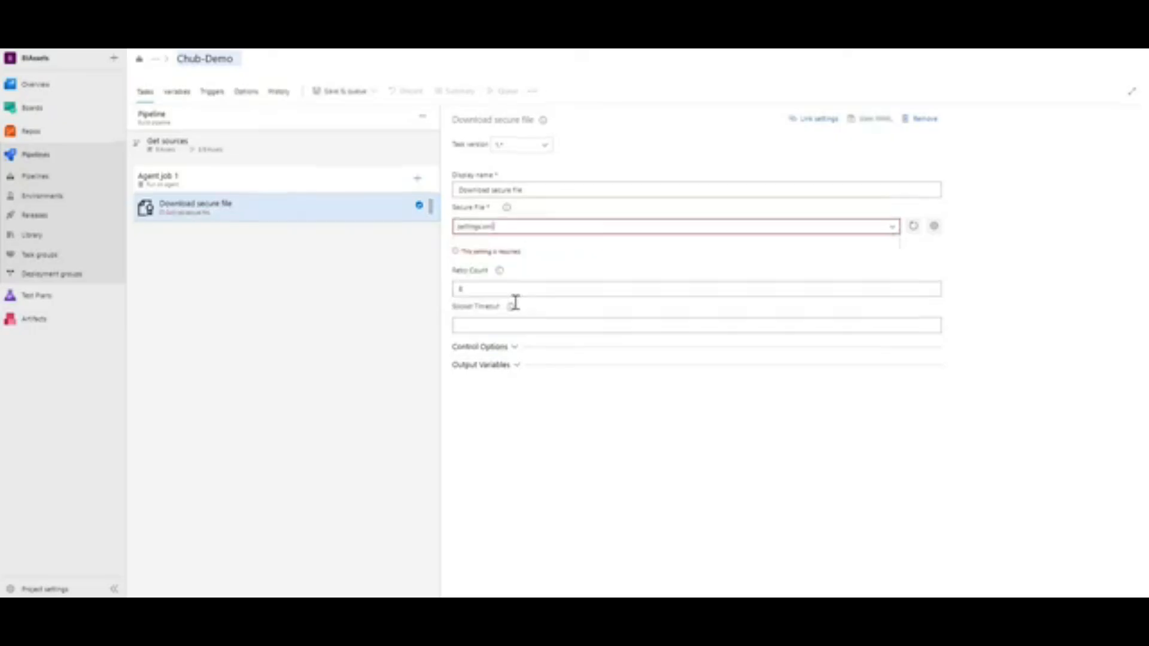
pyautogui.click(514, 353)
pyautogui.click(474, 383)
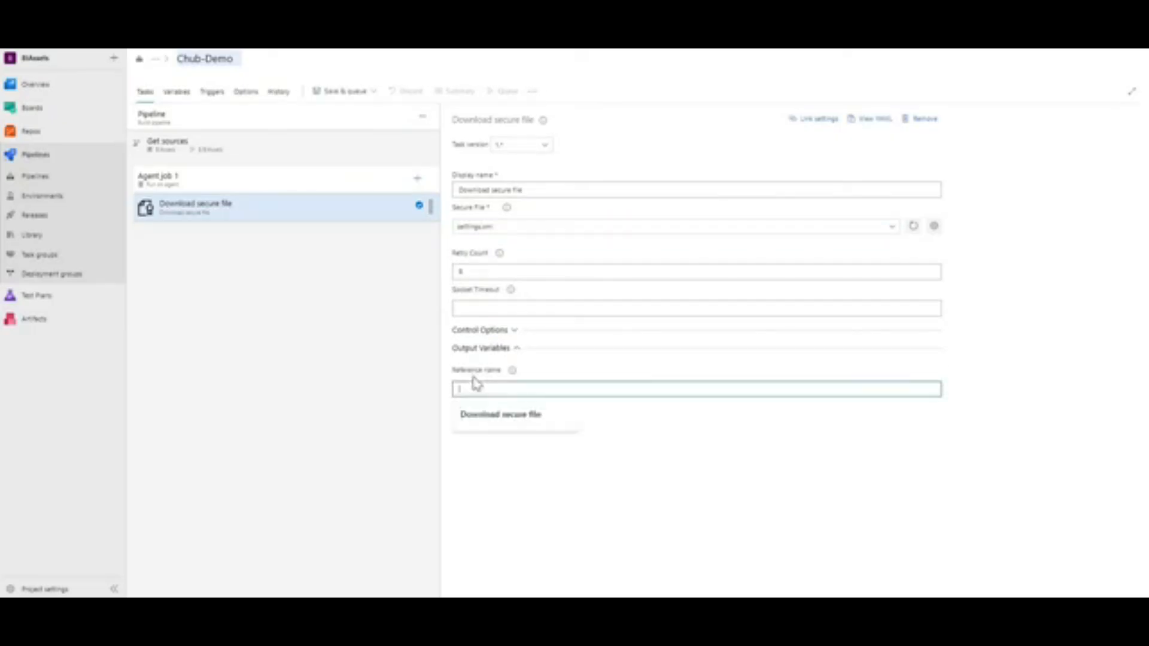
pyautogui.press('Tab')
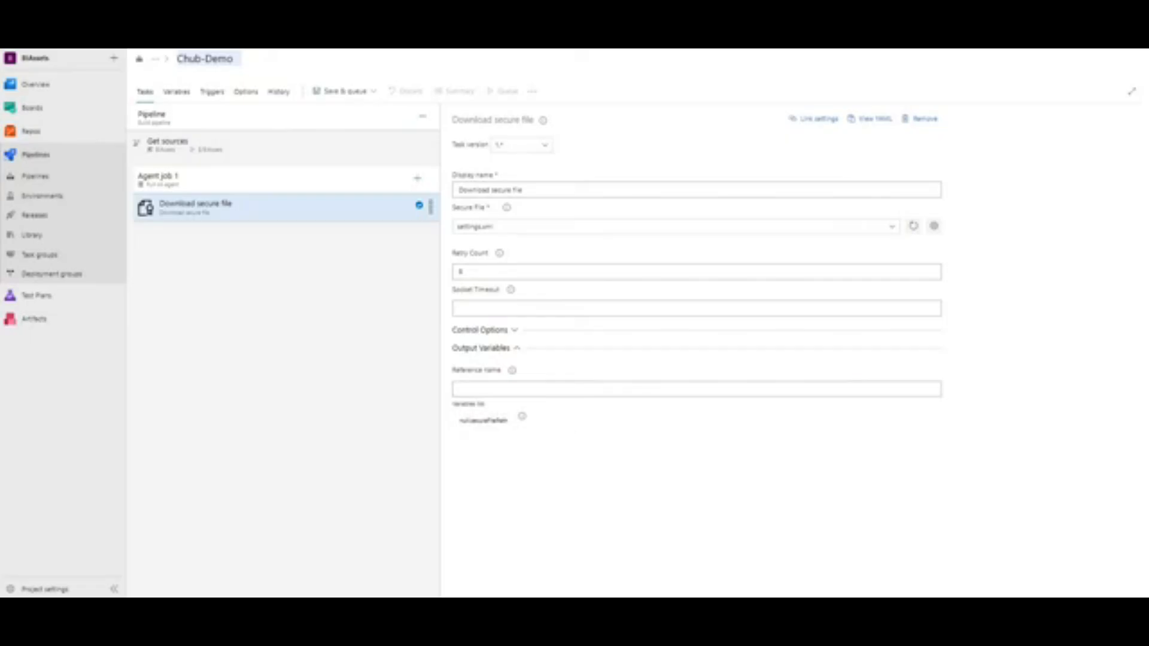
pyautogui.click(495, 389)
pyautogui.write('mySecureFilePath')
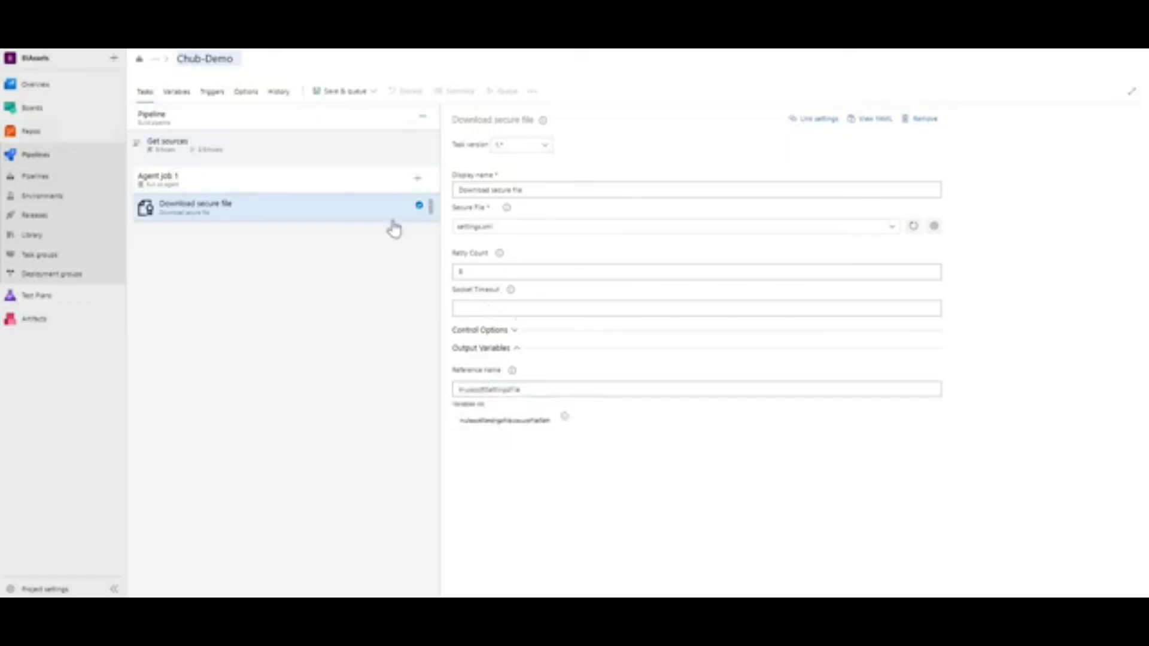
# - Find the Bash task in the task catalogue and add it to Agent job 1
pyautogui.click(419, 186)
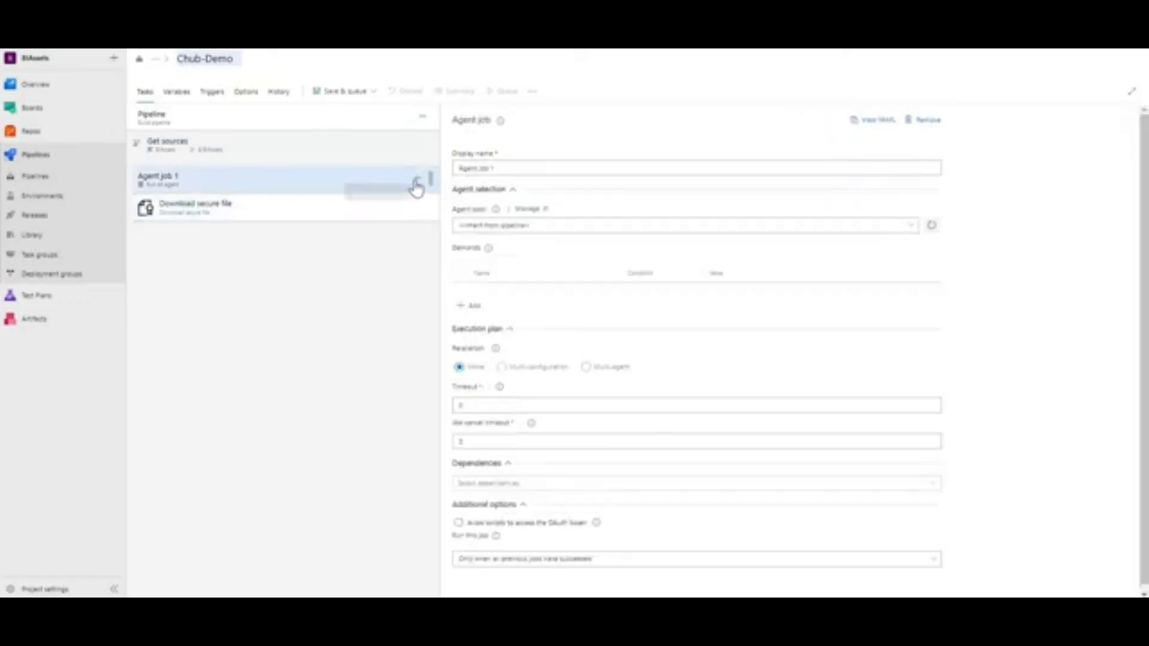
pyautogui.click(418, 181)
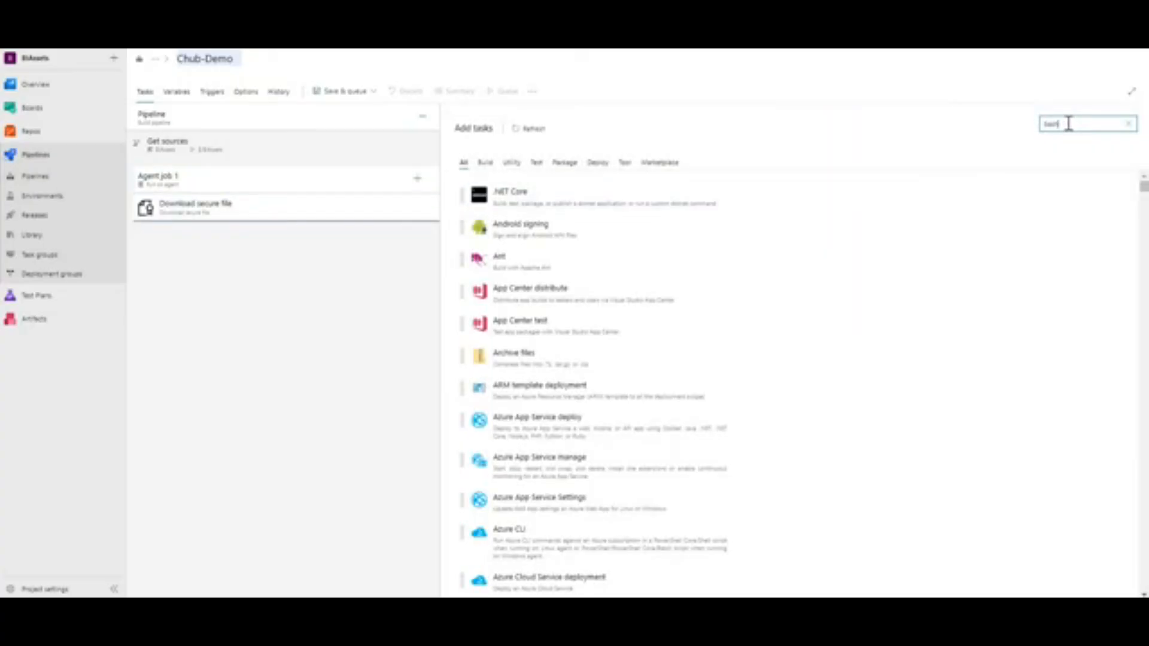
pyautogui.click(592, 179)
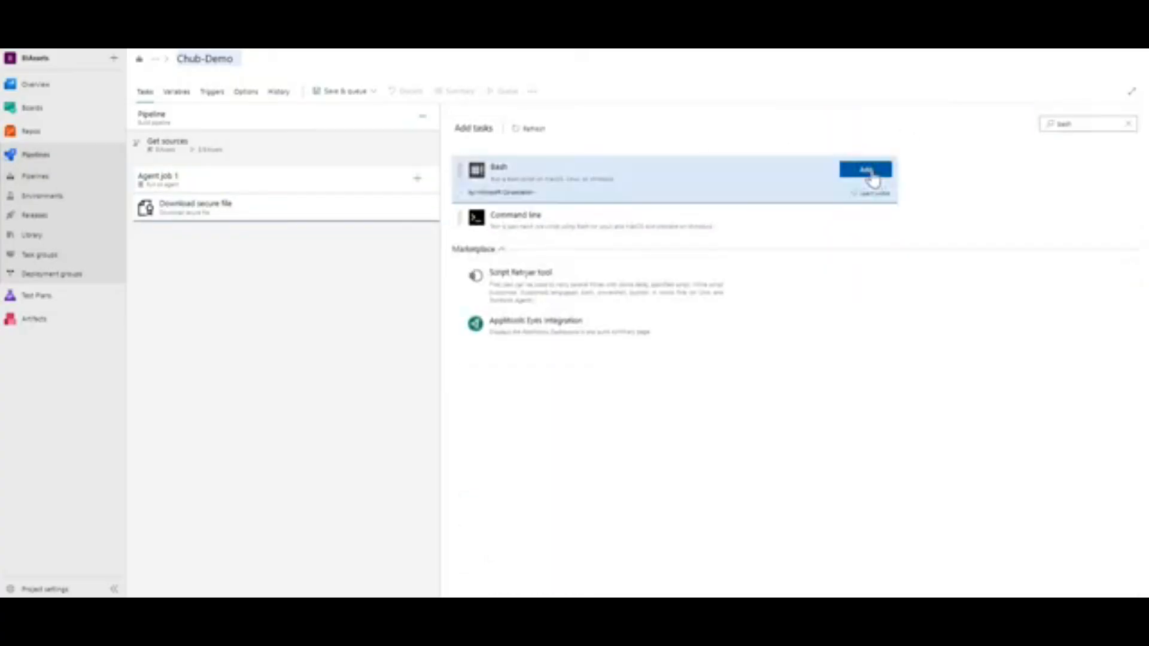
pyautogui.click(871, 173)
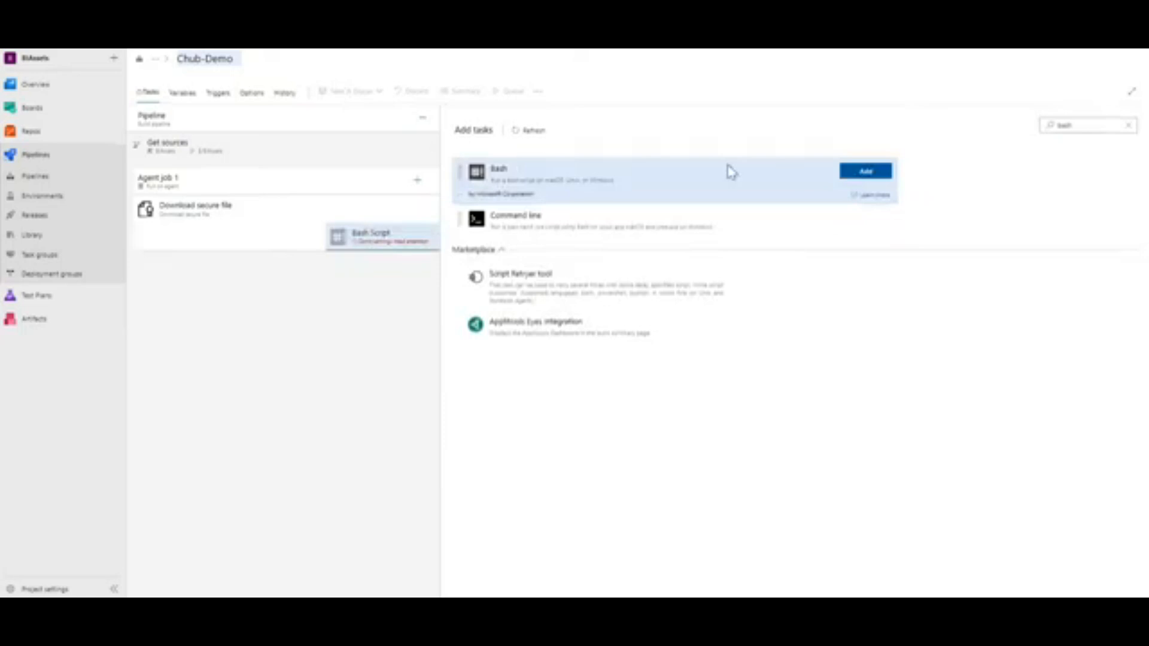
# - Make the Bash Script task inline with the script mvn clean package -s $(mulesoftSettingsFile.secureFilePath) -DattachMuleSources -e
pyautogui.click(320, 246)
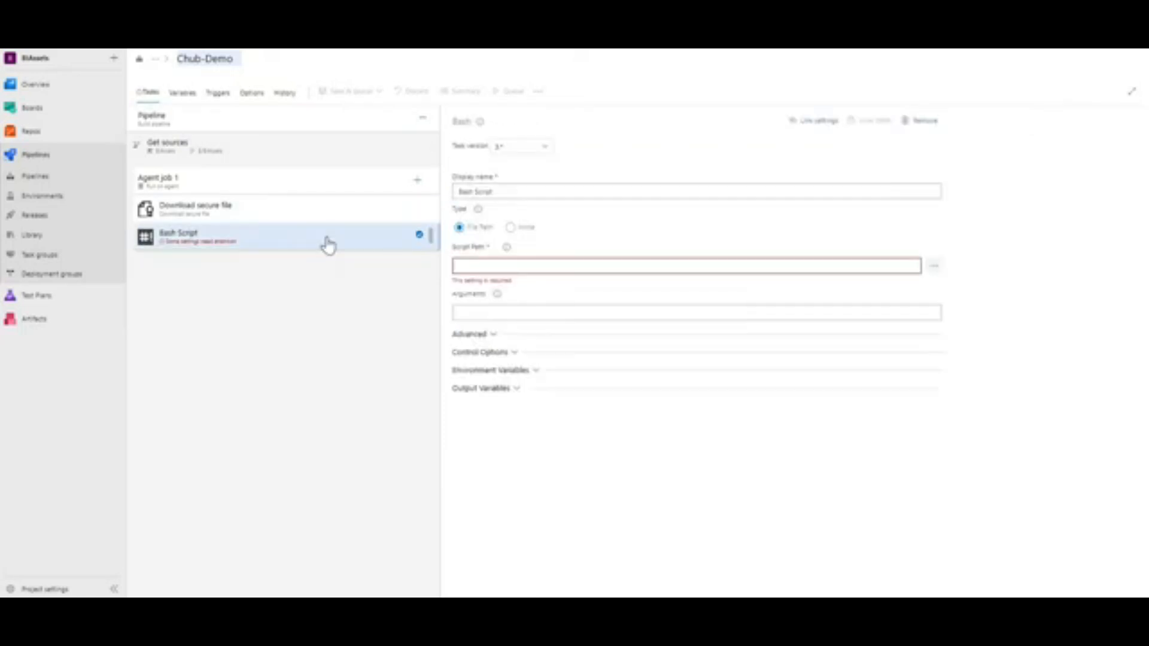
pyautogui.click(510, 228)
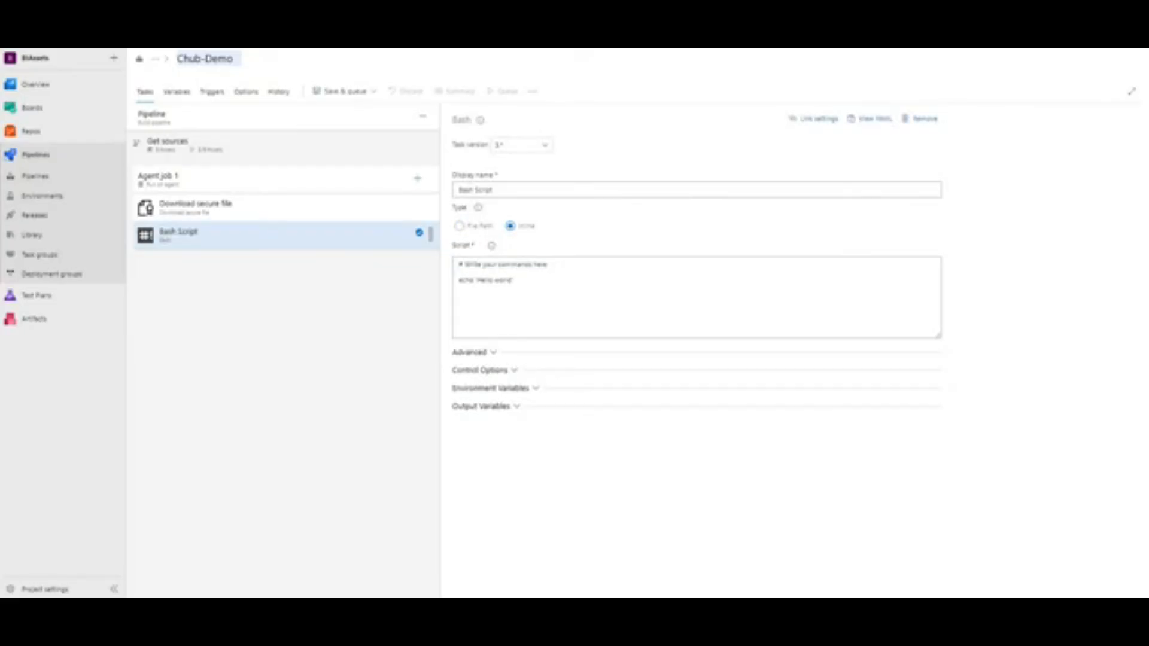
pyautogui.click(477, 279)
pyautogui.hotkey('ctrl', 'a')
pyautogui.hotkey('ctrl', 'v')
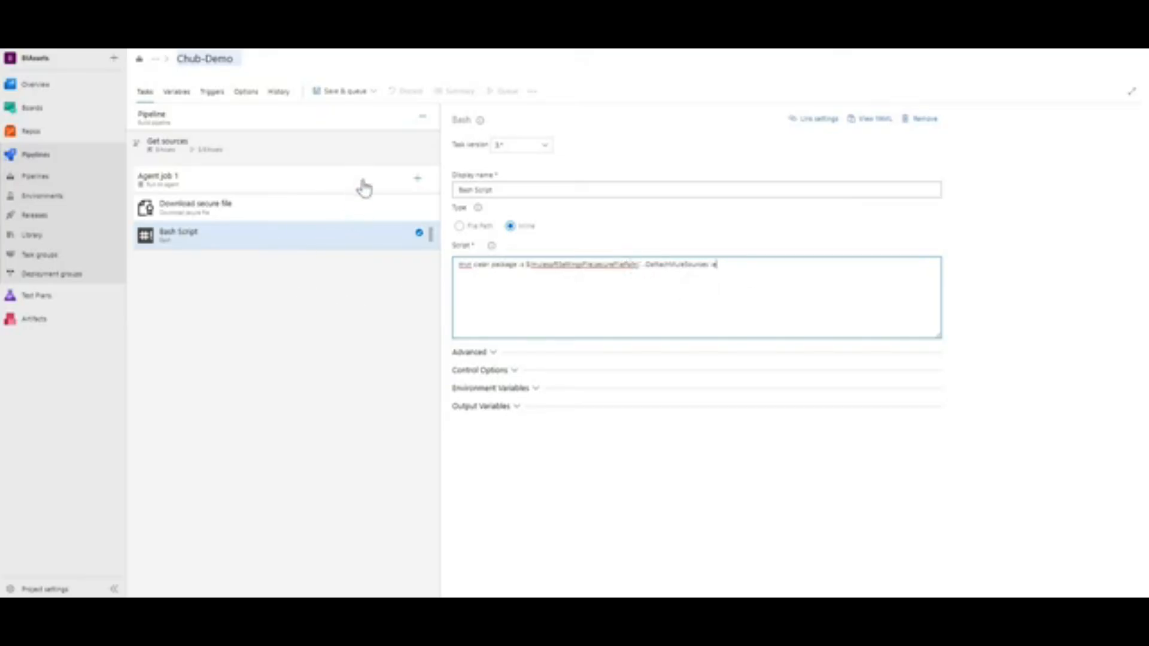
# - Search the task catalogue for publish and add a Publish Pipeline Artifacts task to Agent job 1
pyautogui.click(421, 185)
pyautogui.click(422, 182)
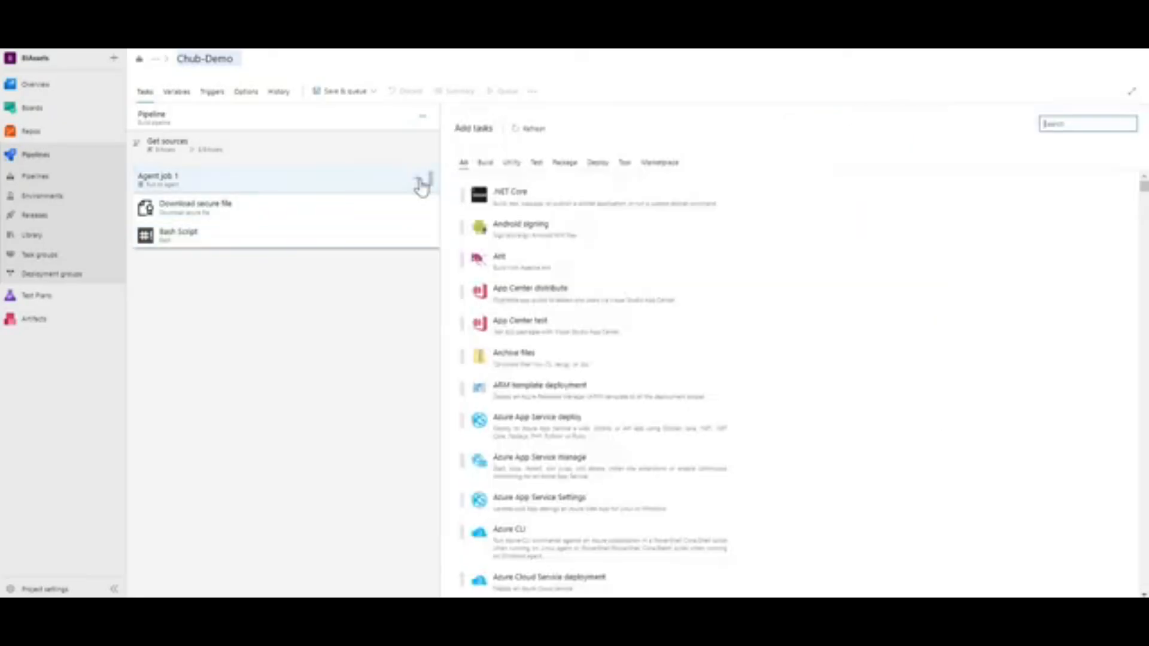
pyautogui.moveTo(862, 199)
pyautogui.write('ad')
pyautogui.write('sh')
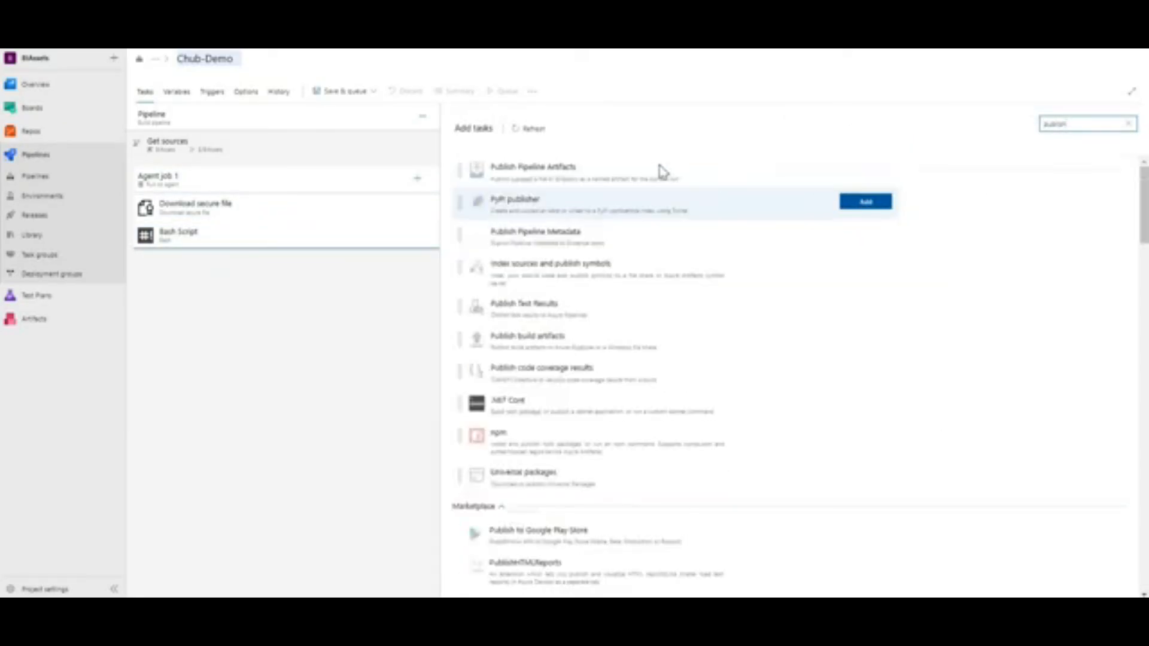
pyautogui.moveTo(854, 180); pyautogui.dragTo(321, 264)
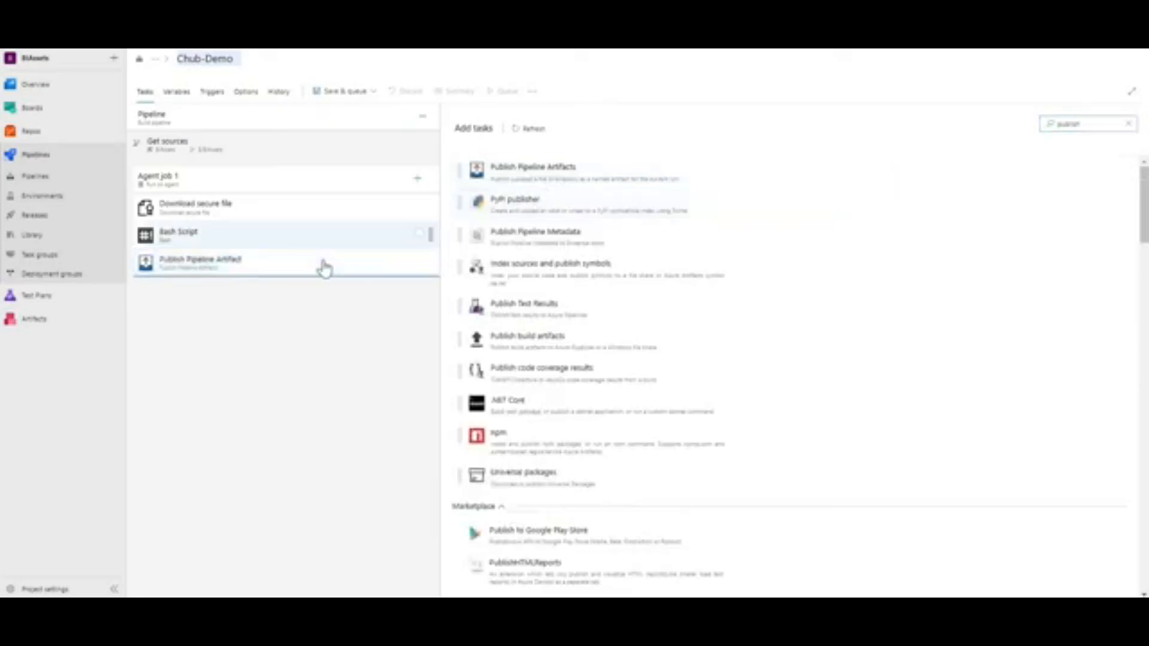
# - Set the artifact name of the Publish Pipeline Artifact task to Chub-Demo
pyautogui.click(321, 264)
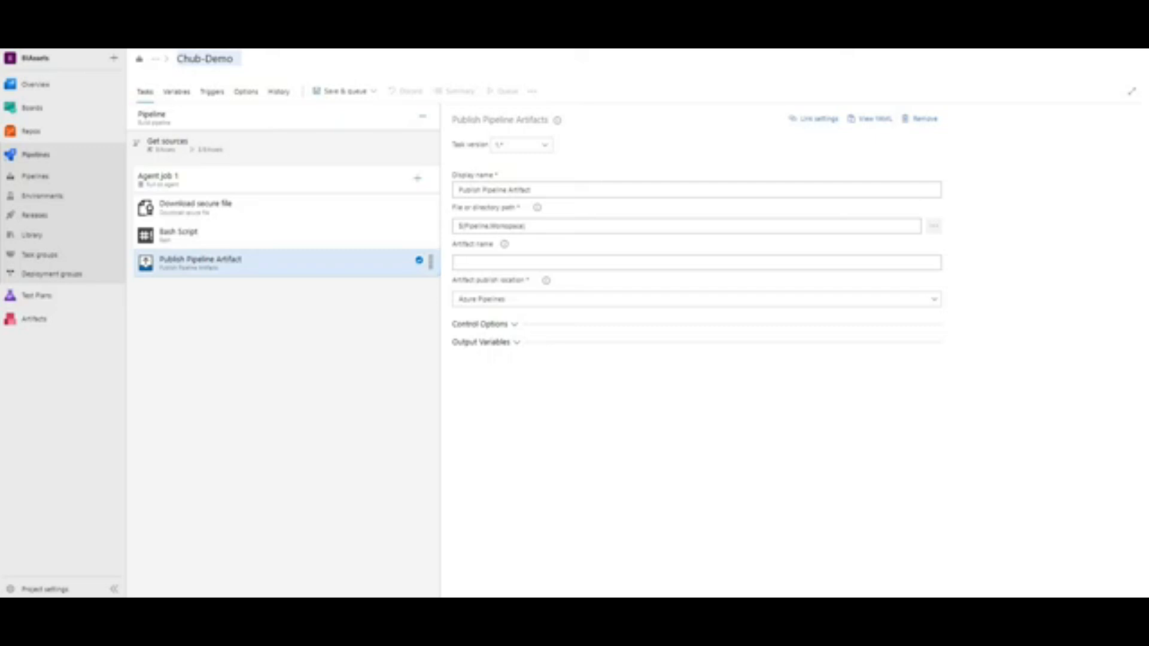
pyautogui.click(491, 263)
pyautogui.write('Chub-Demo')
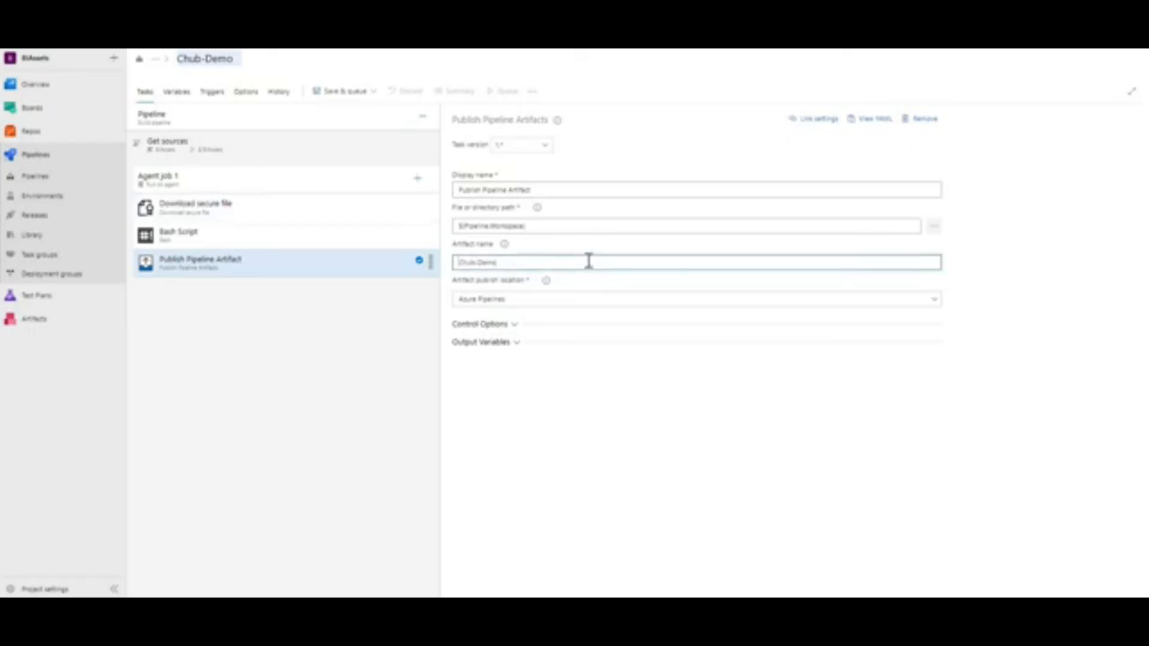
pyautogui.click(334, 304)
# - Save the Chub-Demo build pipeline without queuing a run
pyautogui.click(323, 97)
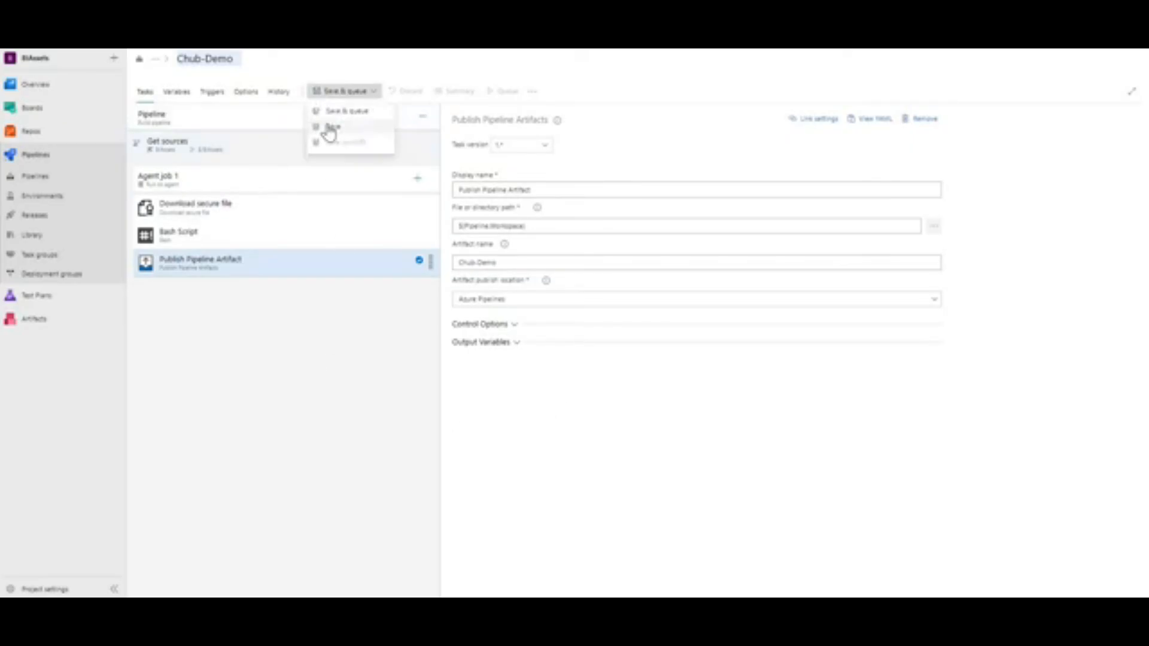
pyautogui.click(328, 125)
pyautogui.click(621, 368)
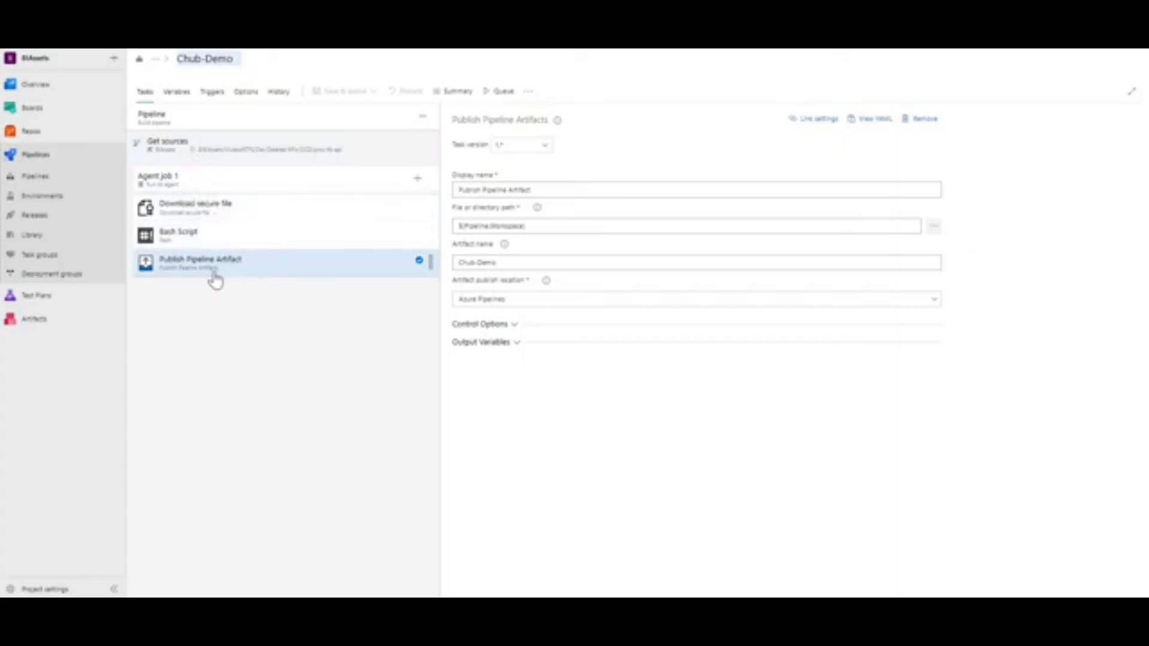
# - Create a new release pipeline in the project and start its first stage from an Empty job
pyautogui.click(27, 227)
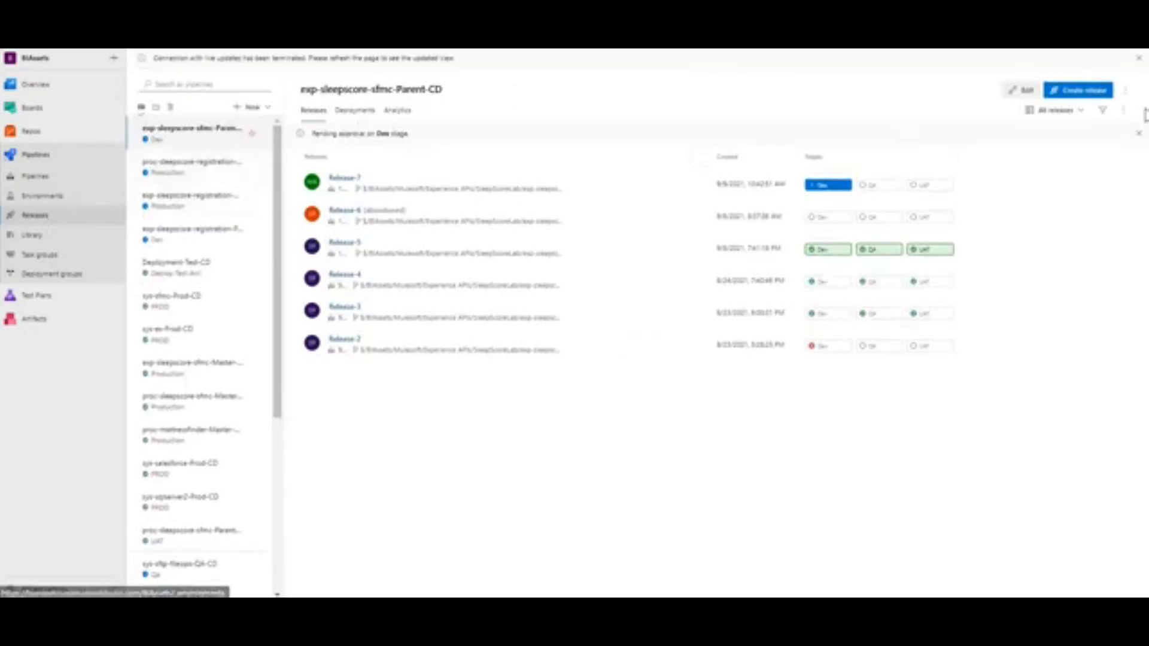
pyautogui.click(250, 111)
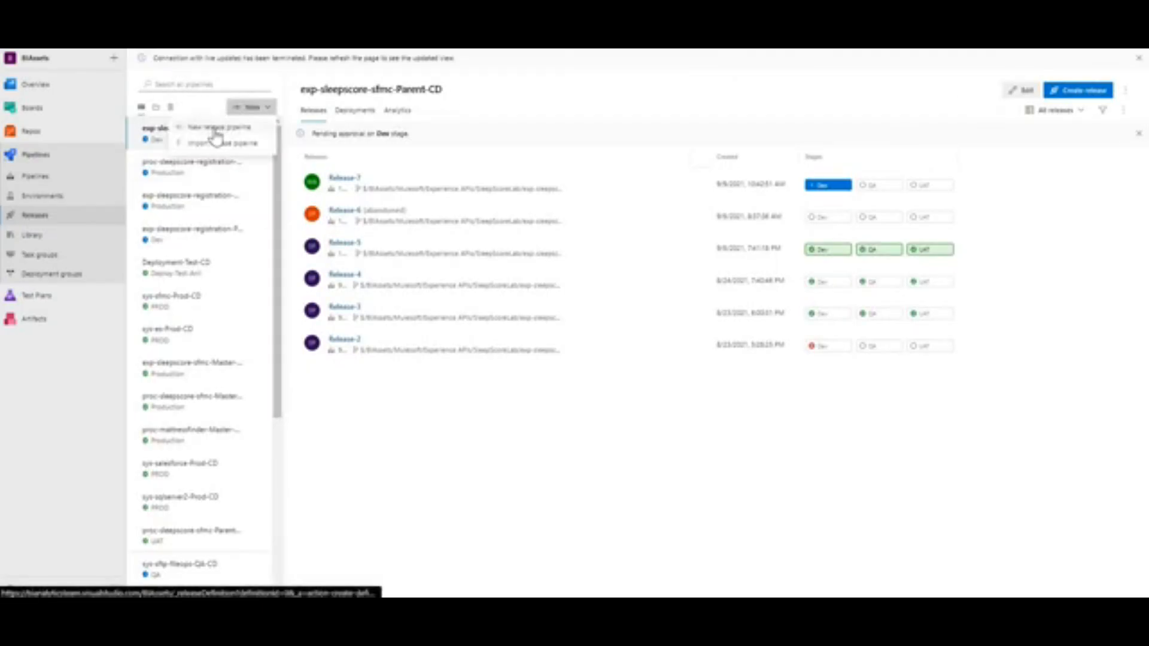
pyautogui.click(214, 131)
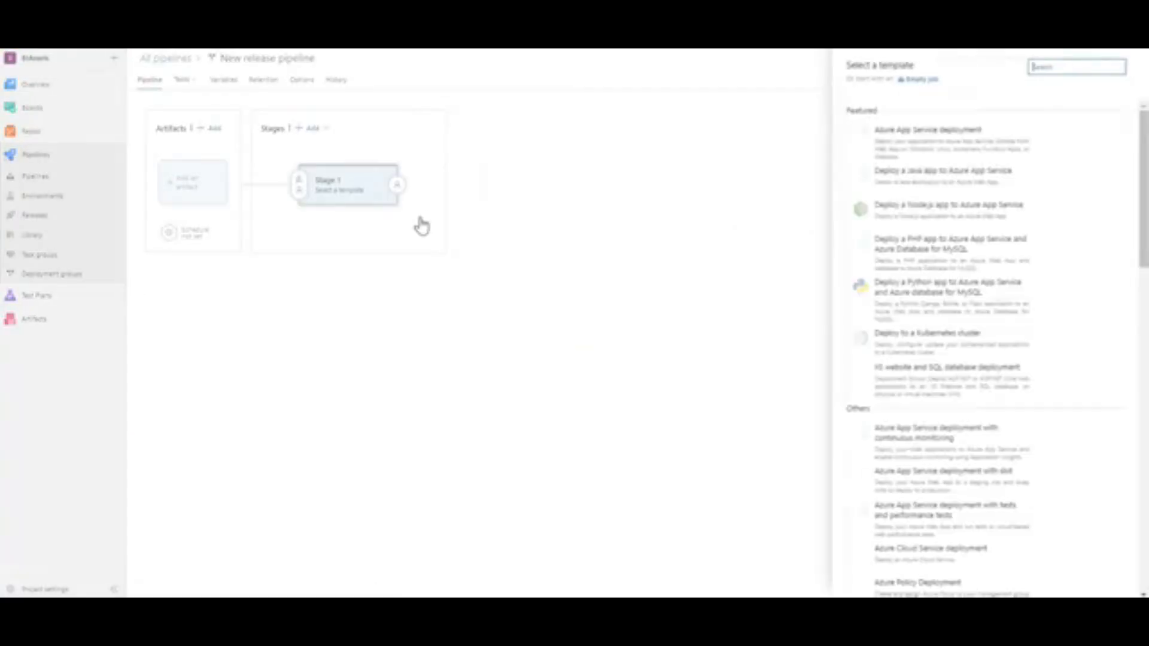
pyautogui.click(918, 80)
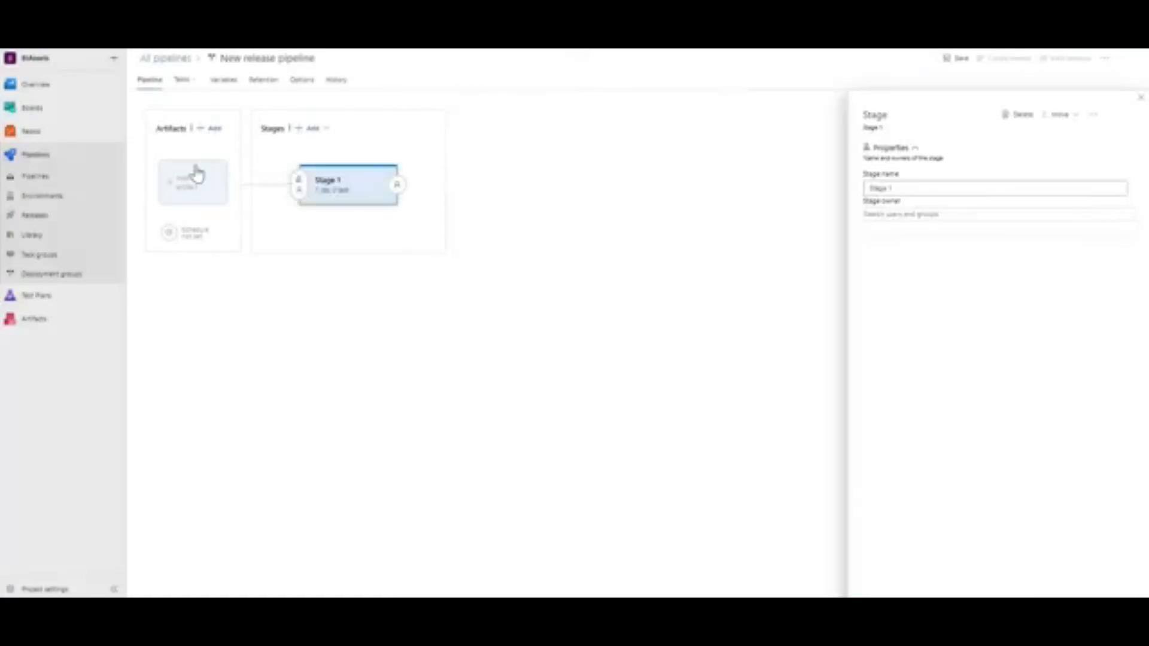
# - Rename the new release pipeline as Chub-Demo
pyautogui.click(243, 60)
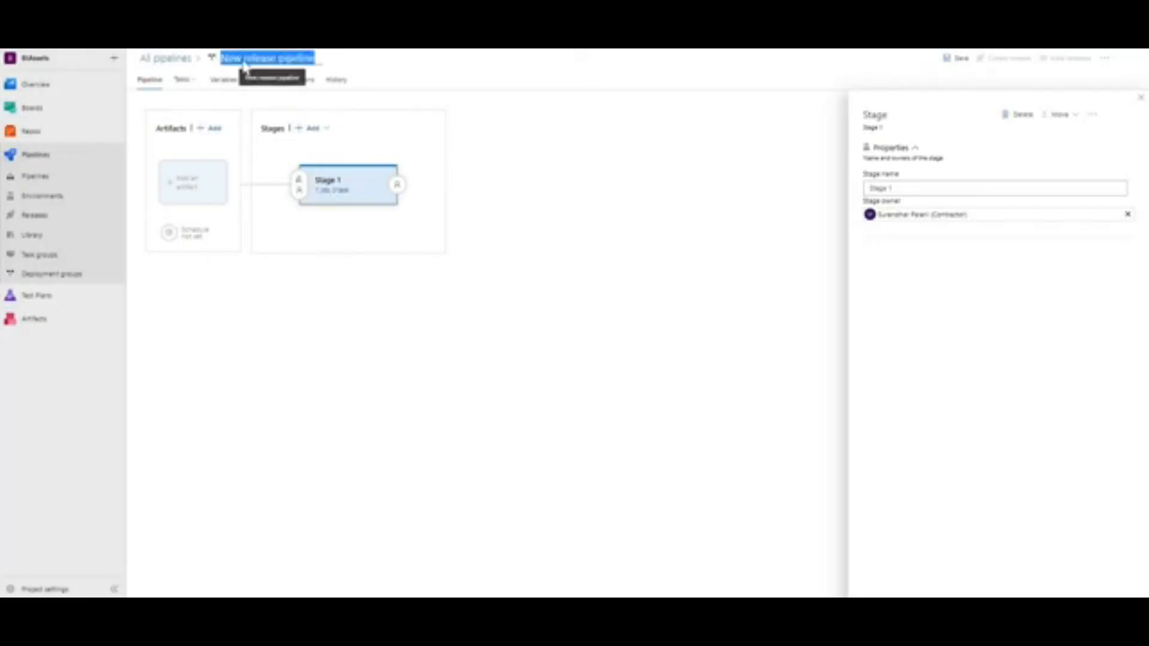
pyautogui.write('Chub-De')
pyautogui.click(254, 86)
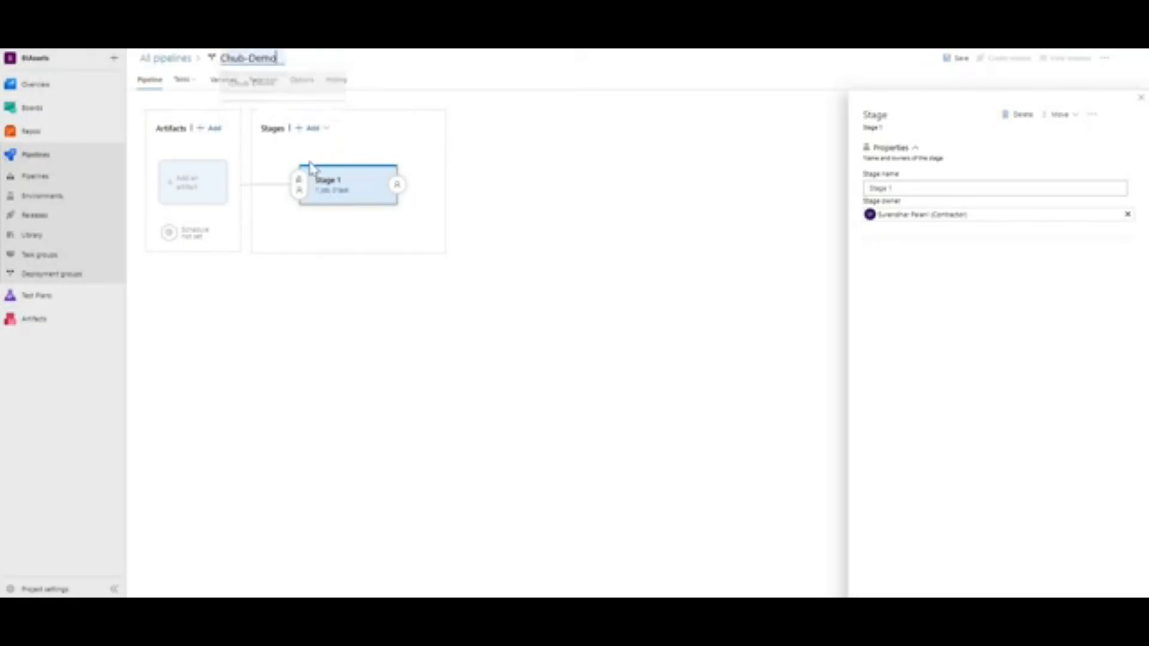
# - Add the Chub-Demo build pipeline as the release's artifact and enable its continuous deployment trigger
pyautogui.click(211, 129)
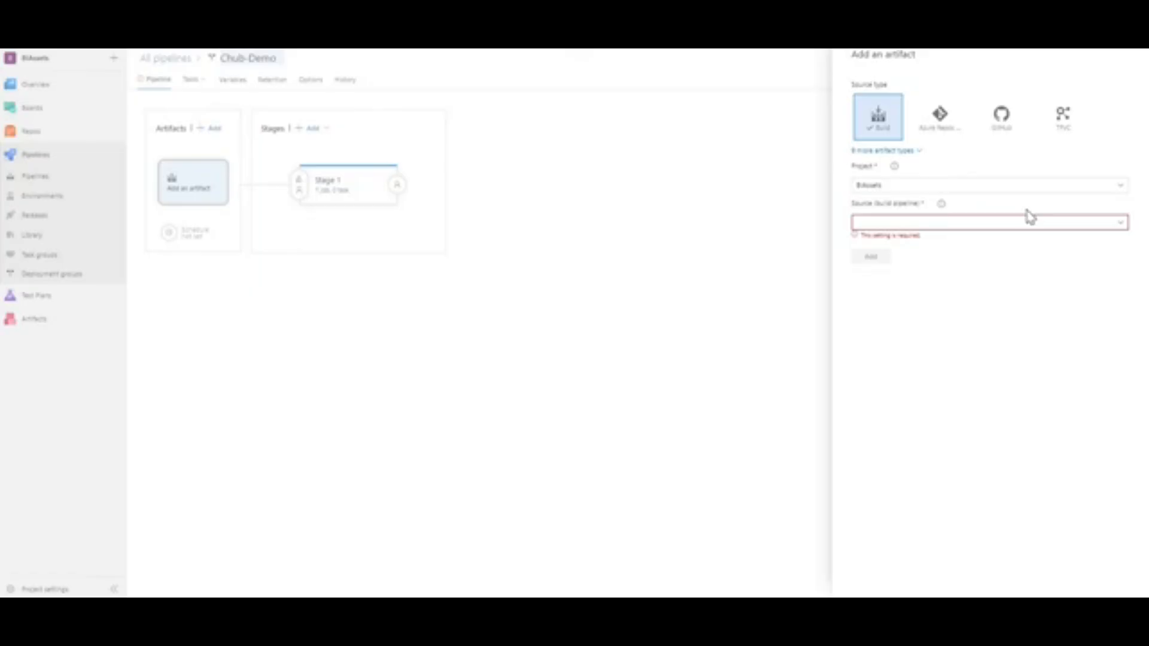
pyautogui.click(1123, 231)
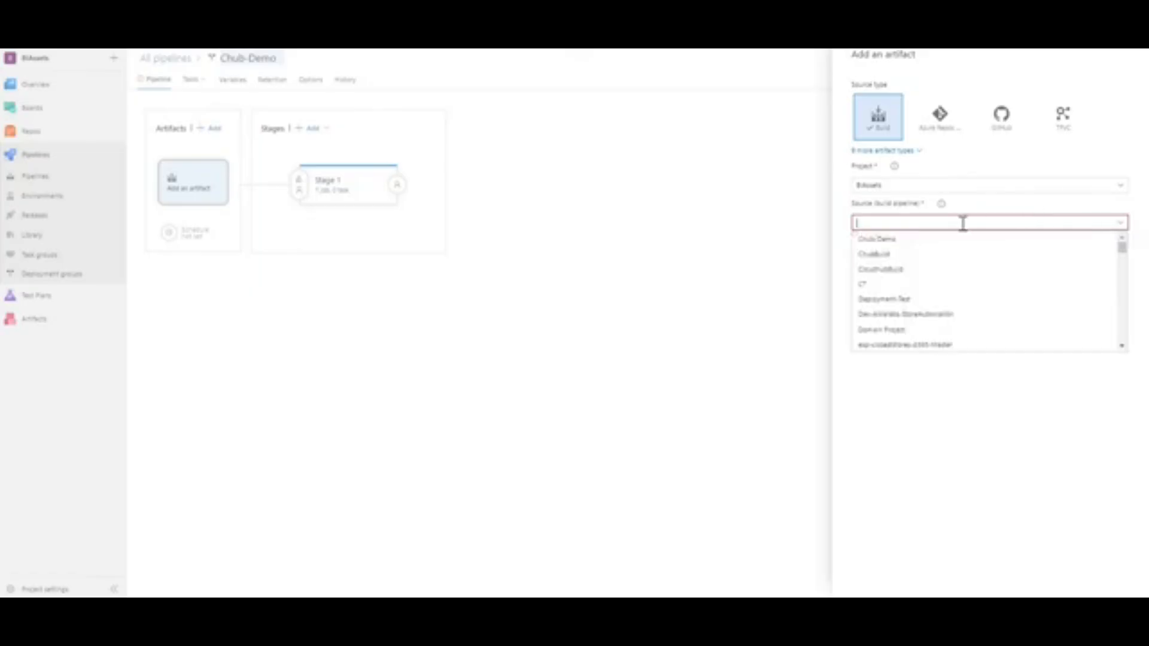
pyautogui.click(880, 239)
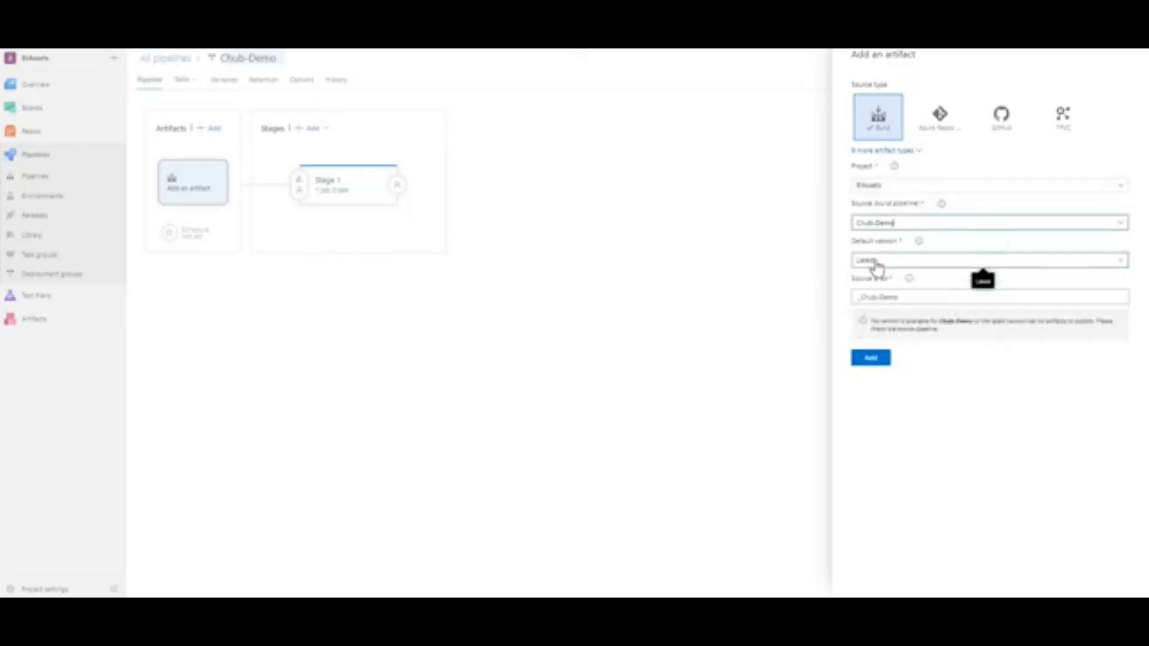
pyautogui.click(864, 359)
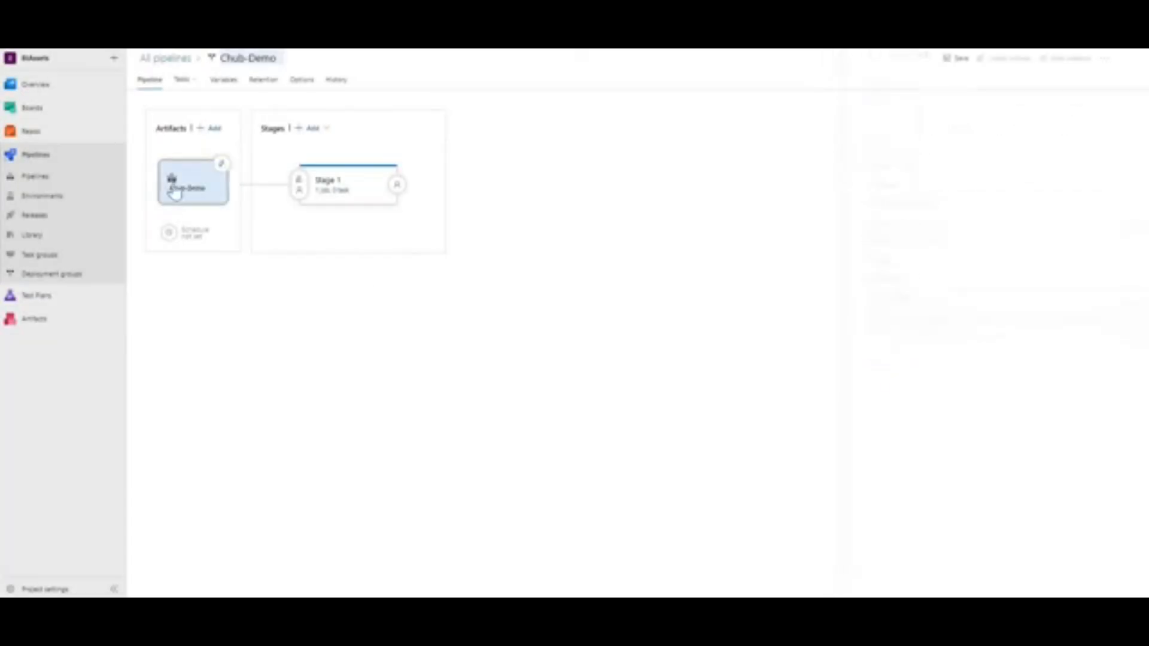
pyautogui.click(222, 166)
pyautogui.click(874, 147)
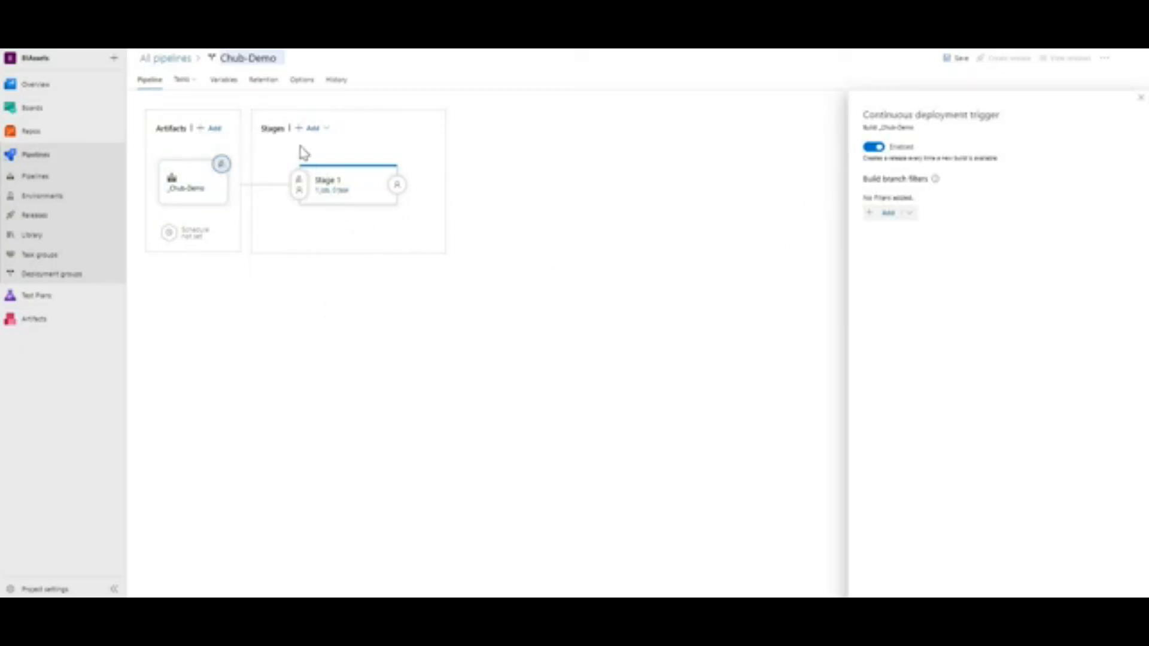
# - Rename the release pipeline's Stage 1 as Dev
pyautogui.click(333, 183)
pyautogui.click(896, 189)
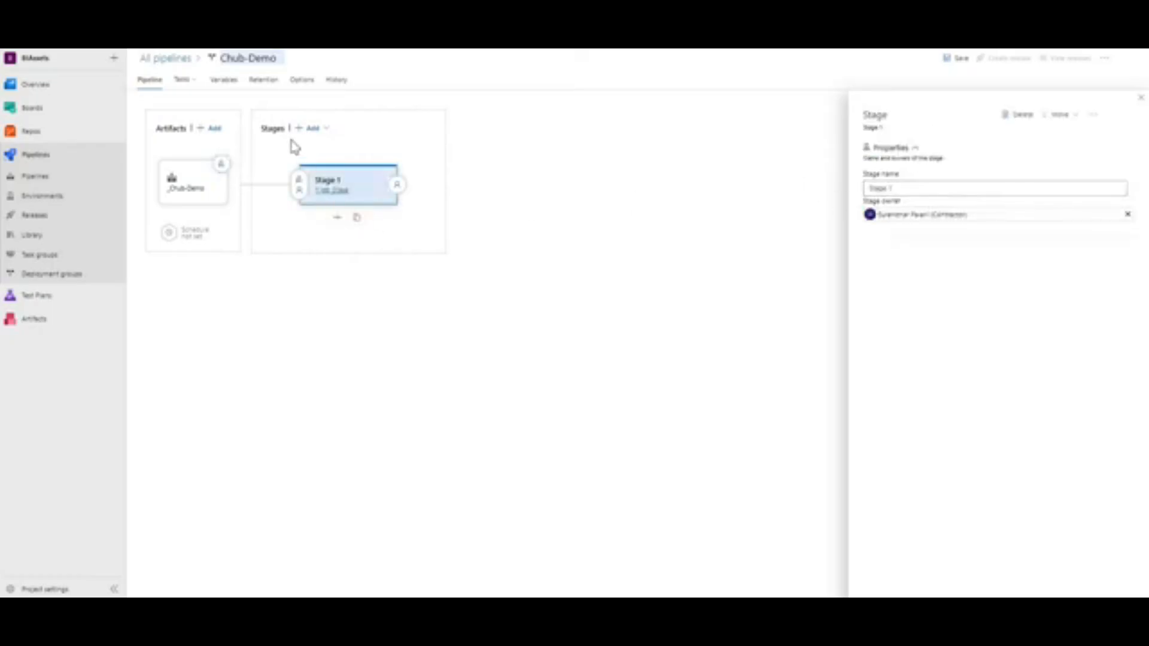
pyautogui.moveTo(903, 187); pyautogui.dragTo(860, 193)
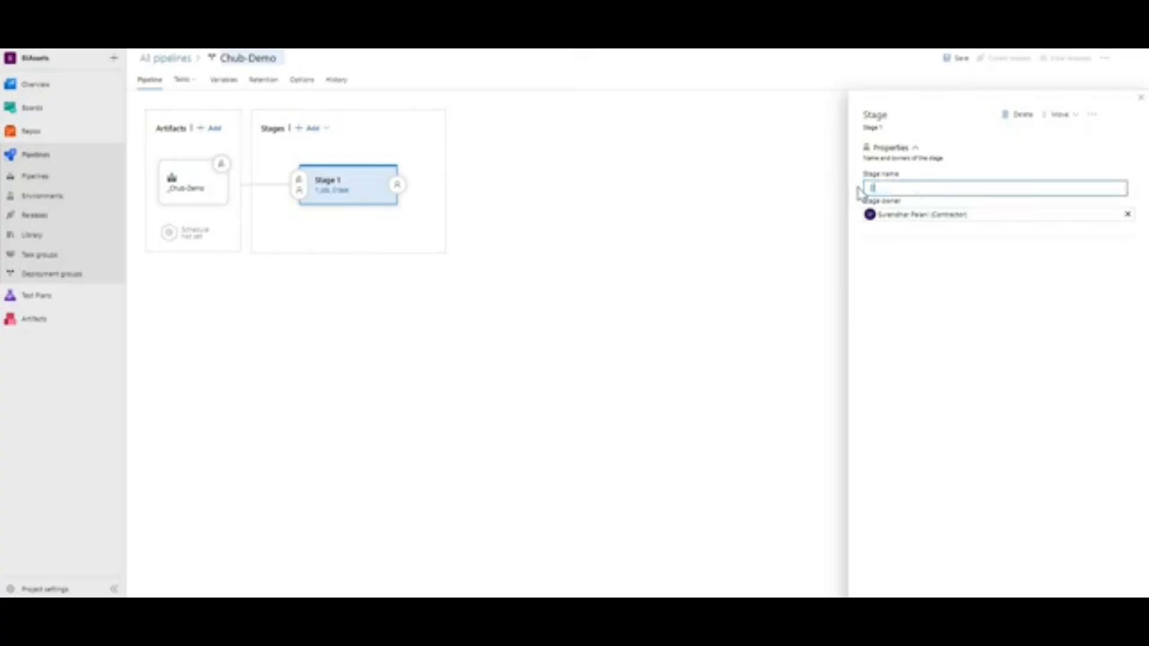
# - Set the agent specification of the Dev stage's agent job to ubuntu-18.04
pyautogui.click(329, 196)
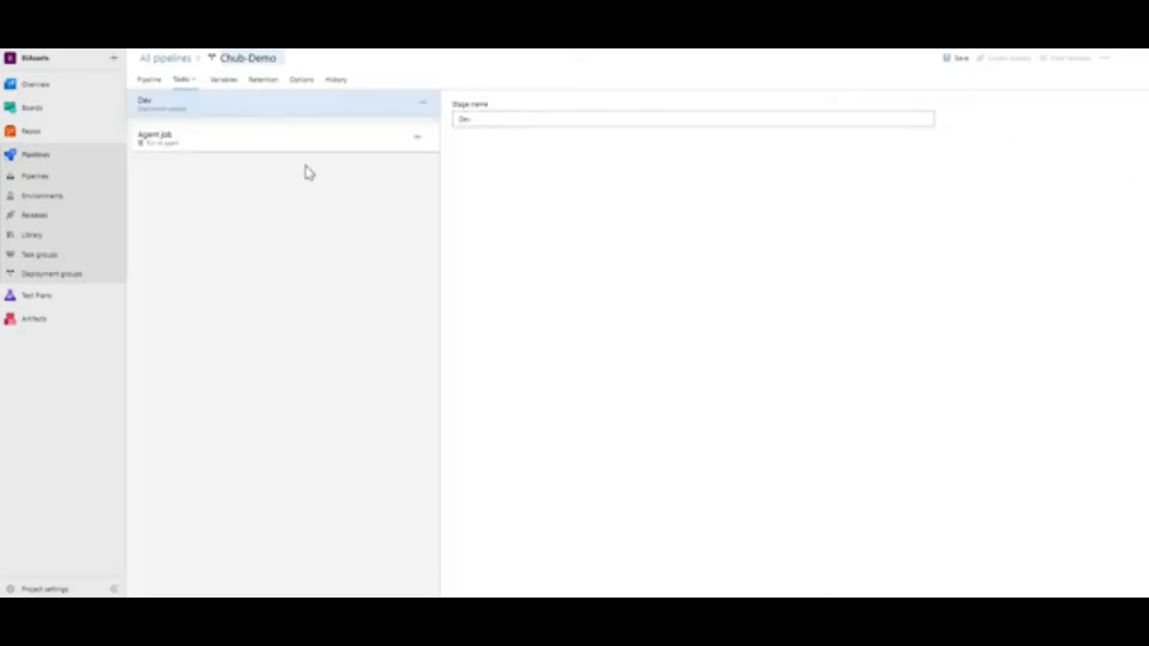
pyautogui.click(232, 151)
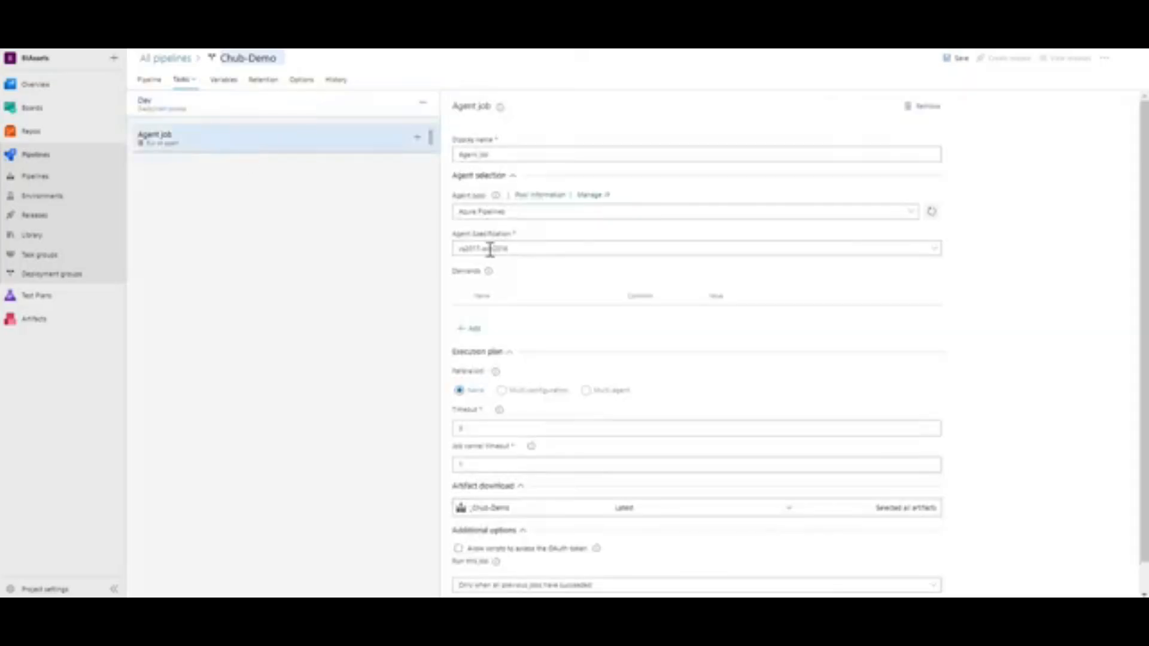
pyautogui.click(936, 256)
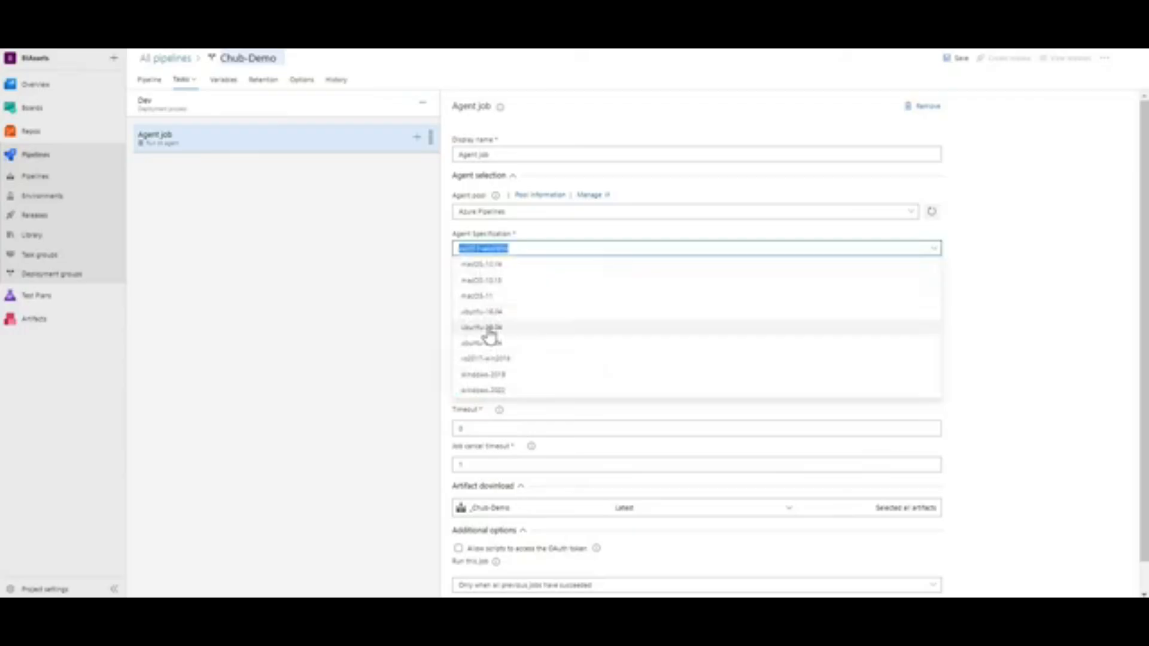
pyautogui.click(481, 312)
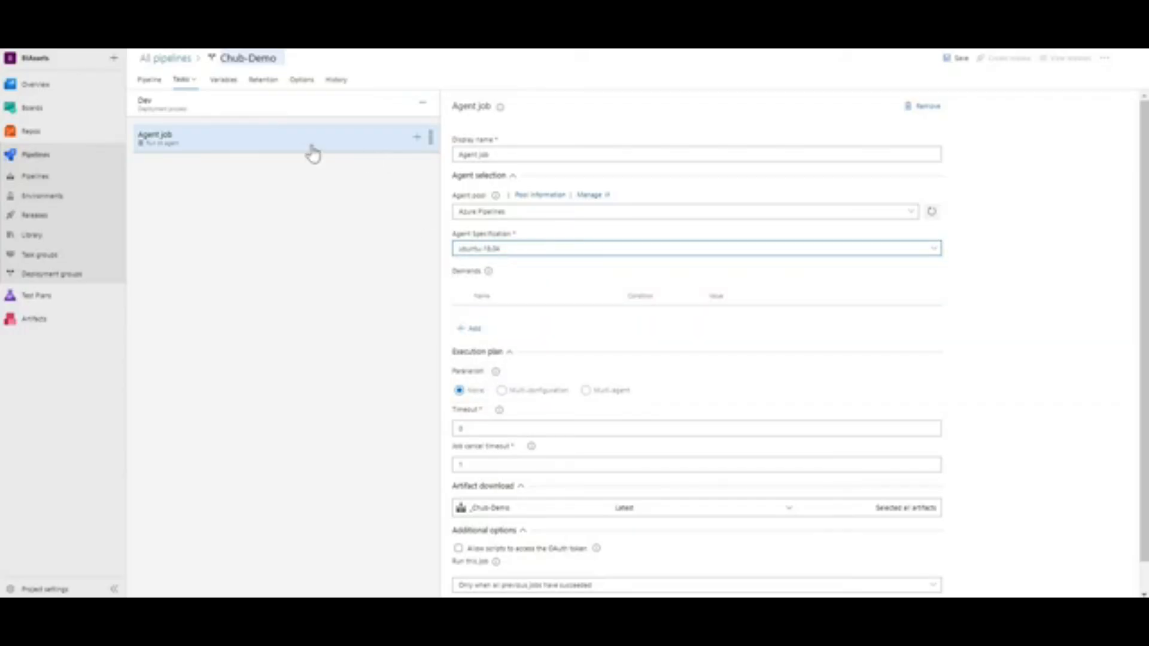
# - Find the Download secure file task and add it to the Dev stage's agent job
pyautogui.click(417, 137)
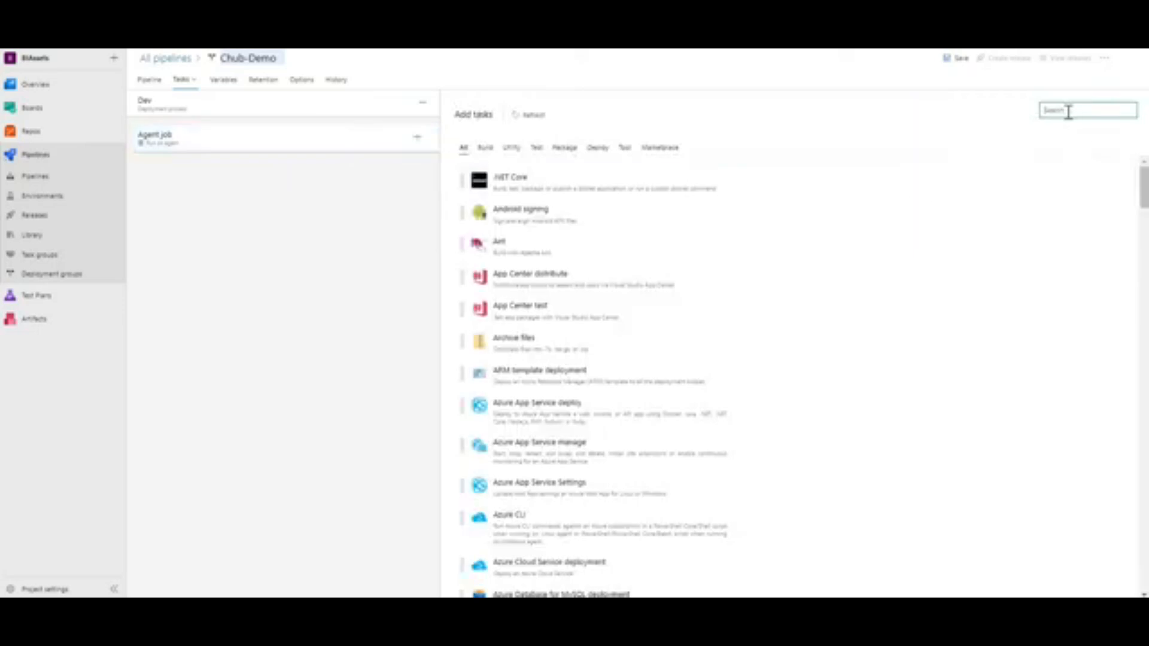
pyautogui.write('ud')
pyautogui.write('cure')
pyautogui.click(598, 157)
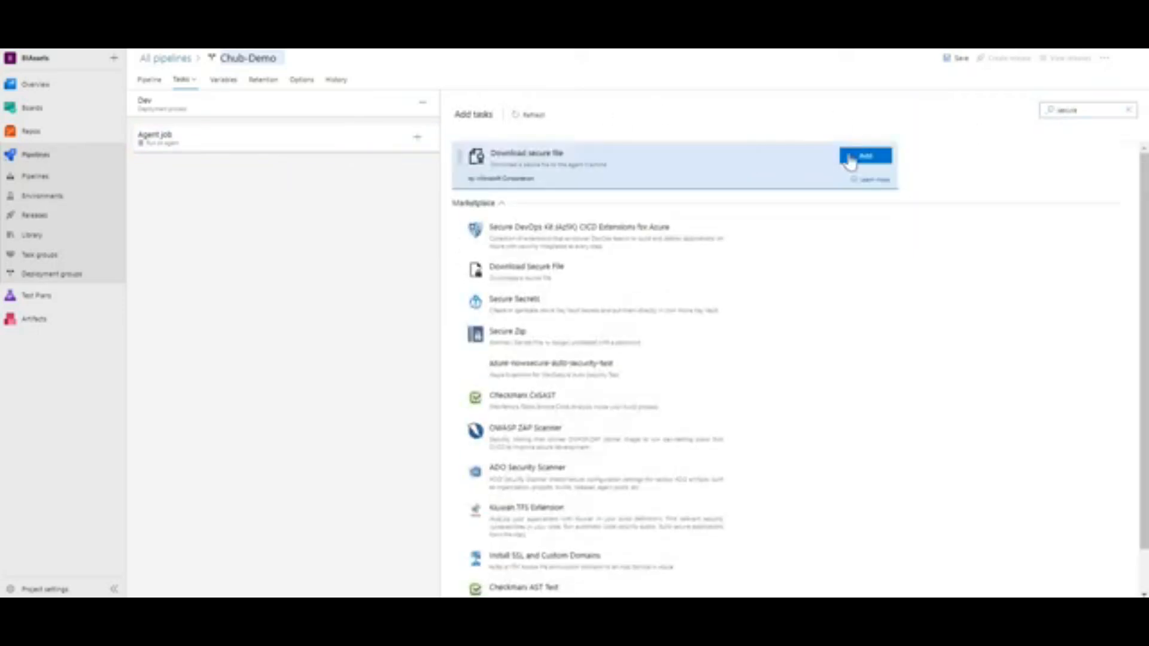
pyautogui.click(853, 157)
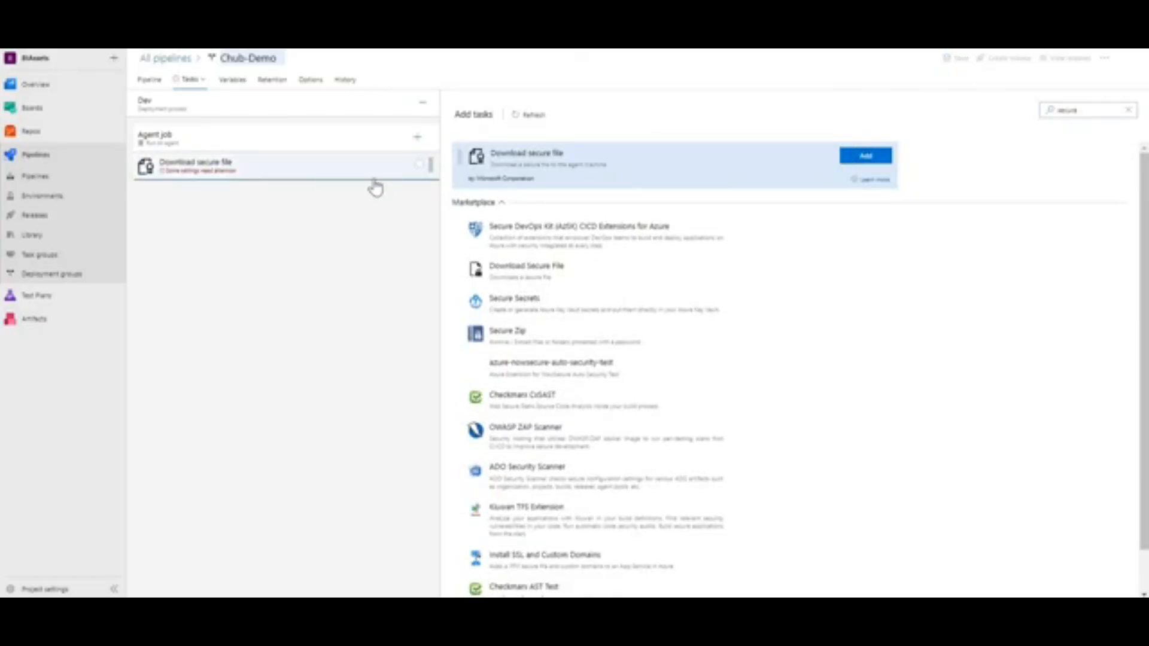
# - Choose credentials as the secure file for the Download secure file task
pyautogui.click(374, 173)
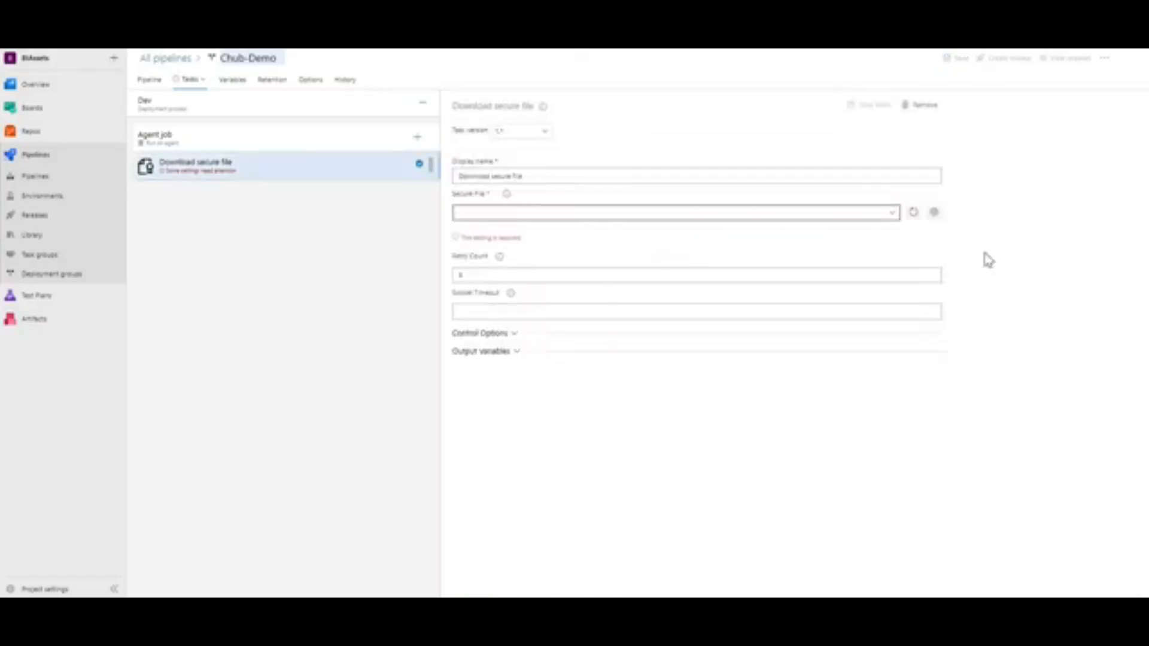
pyautogui.click(893, 216)
pyautogui.click(490, 233)
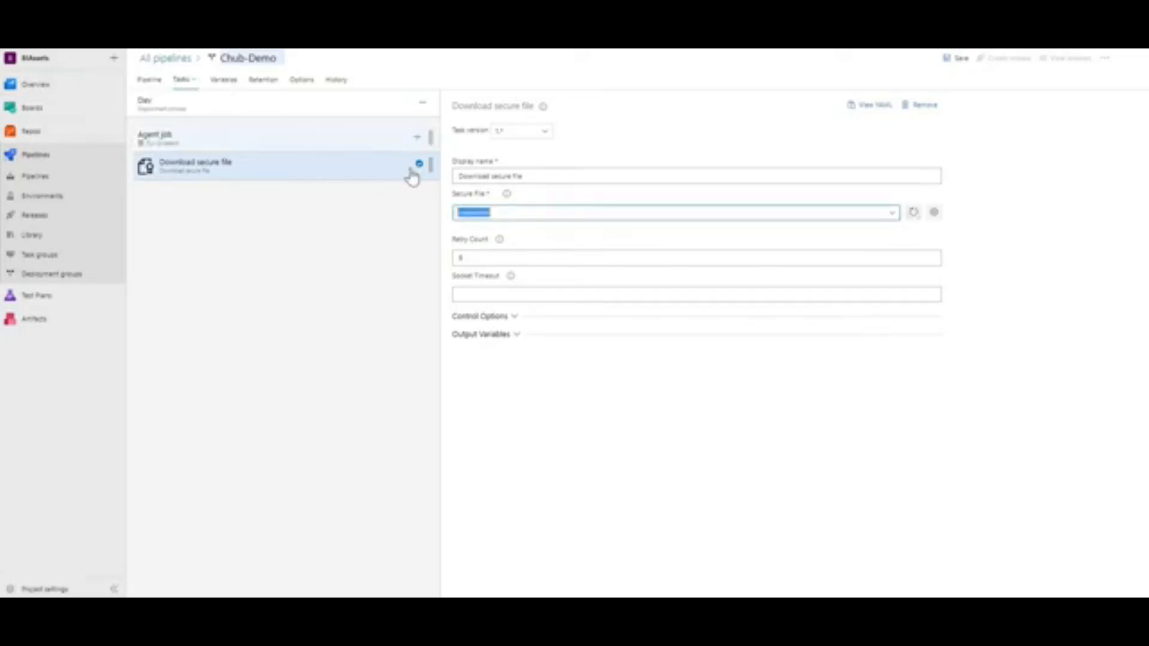
# - Add a Bash task to the agent job after the secure file download and set its script type to Inline
pyautogui.click(404, 146)
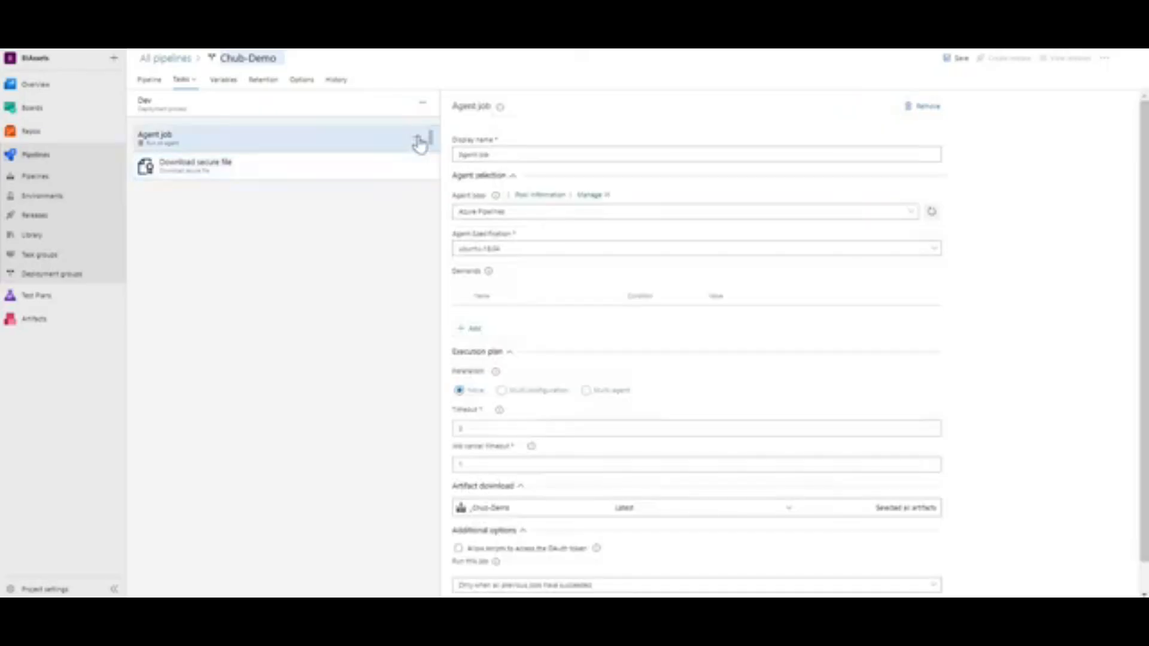
pyautogui.click(417, 137)
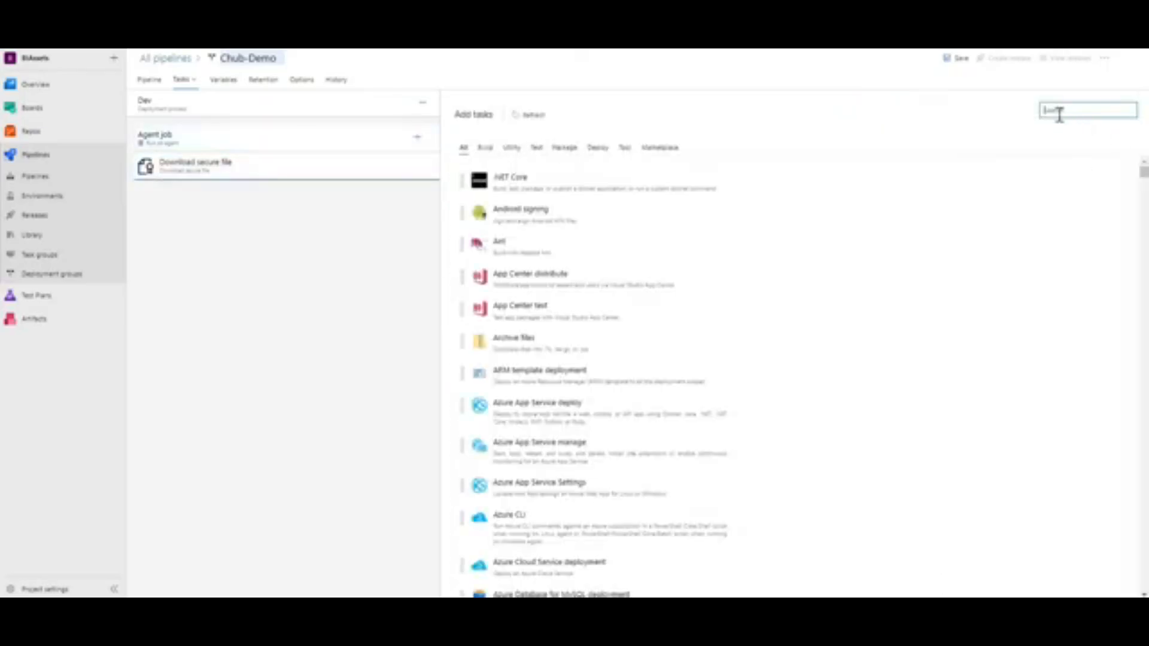
pyautogui.write('bat')
pyautogui.write('h')
pyautogui.click(866, 157)
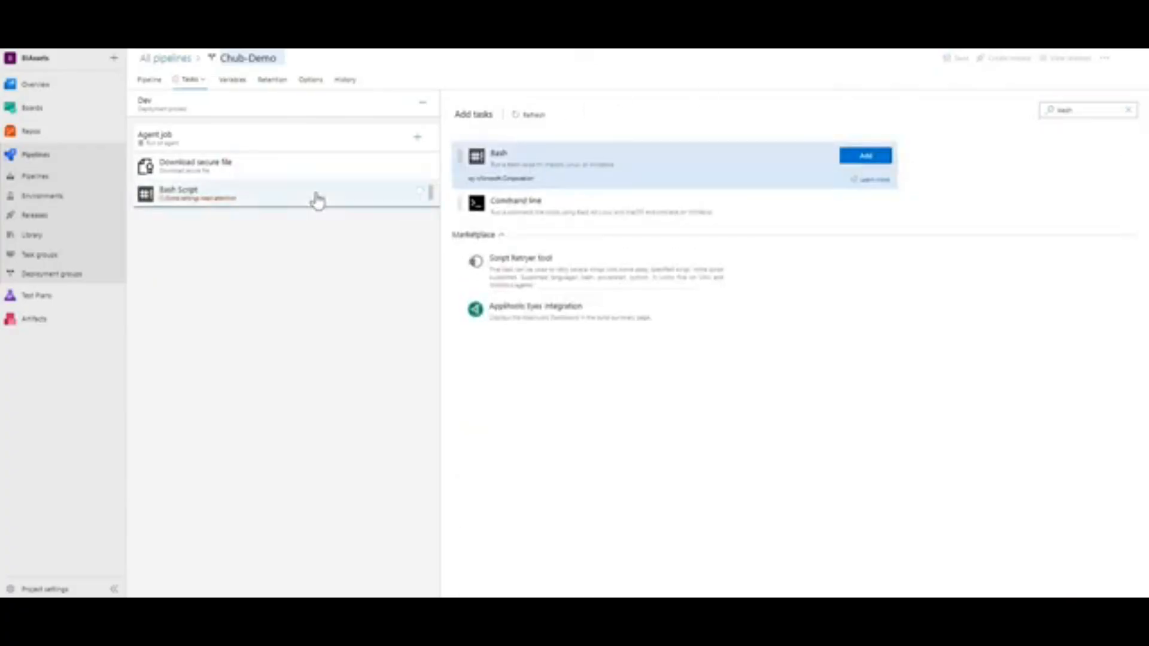
pyautogui.click(316, 196)
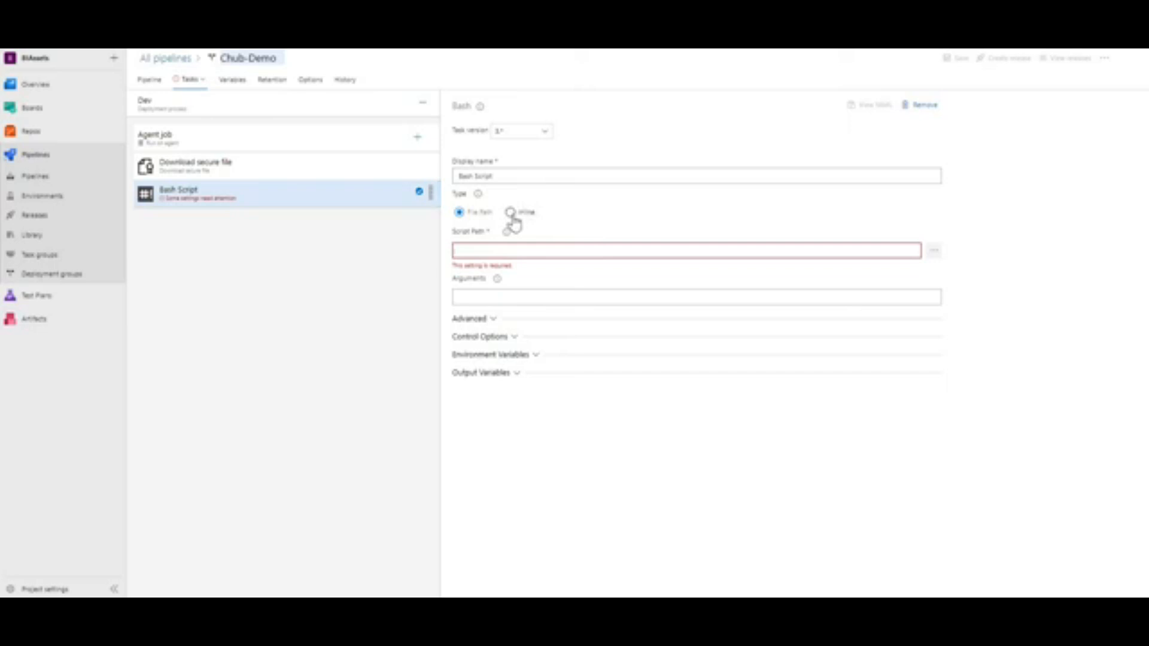
pyautogui.click(511, 213)
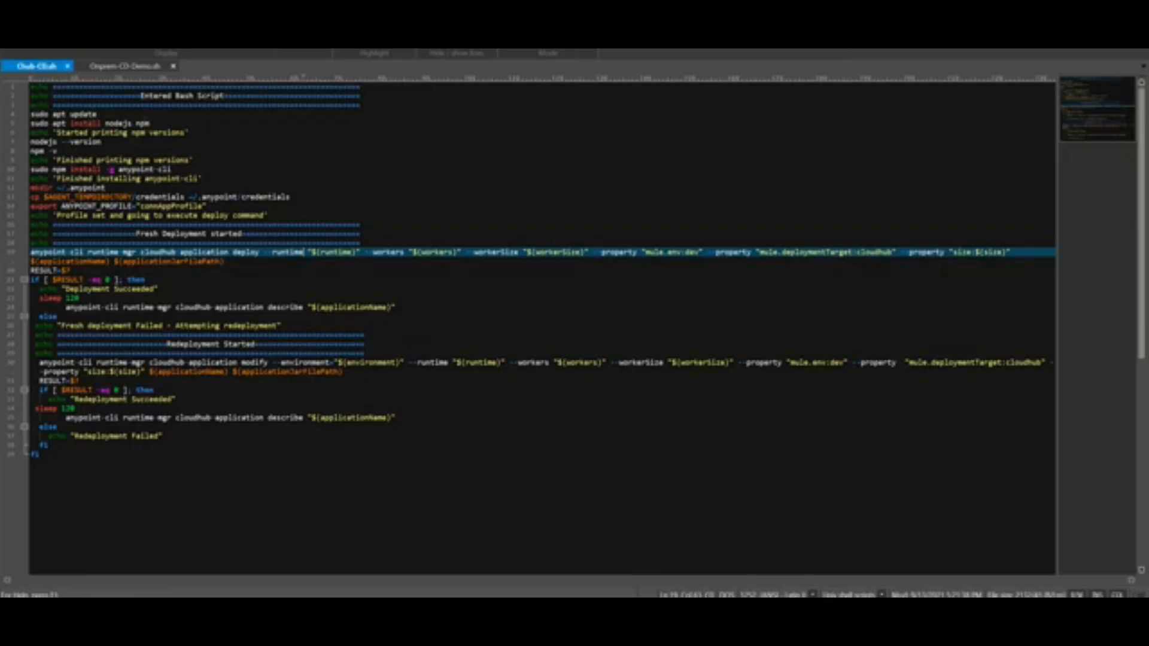
# - Switch to the text editor and review Chub-CD.sh's npm and anypoint-cli installation, profile setup, and CloudHub deployment and redeployment commands
pyautogui.doubleClick(143, 123)
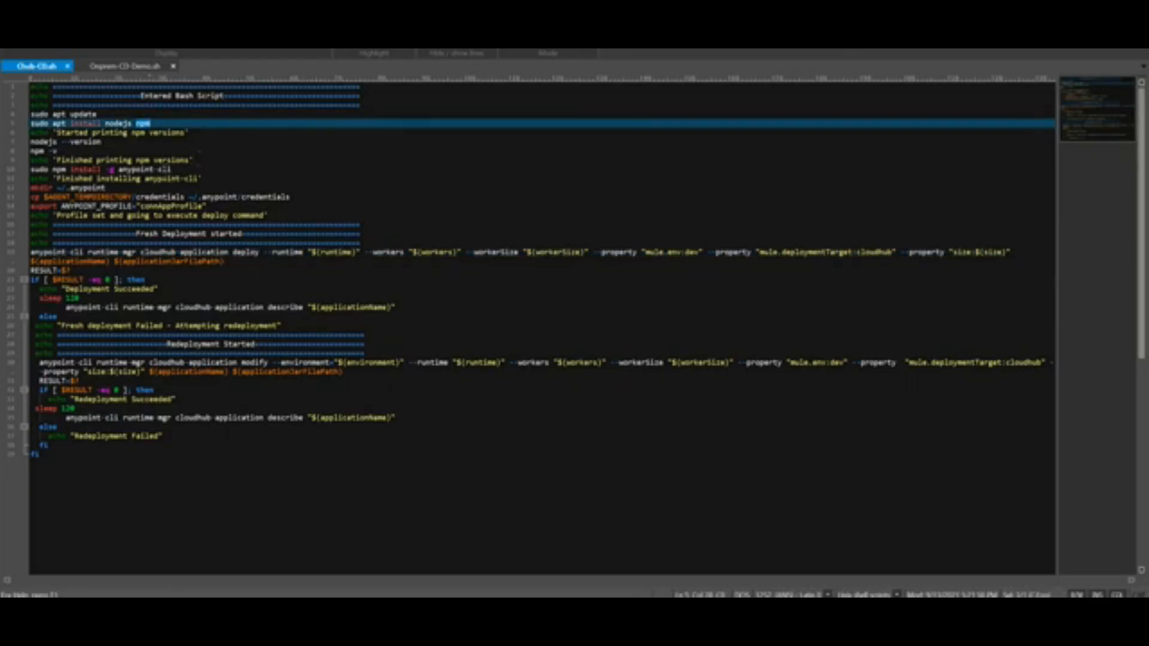
pyautogui.moveTo(171, 170); pyautogui.dragTo(122, 169)
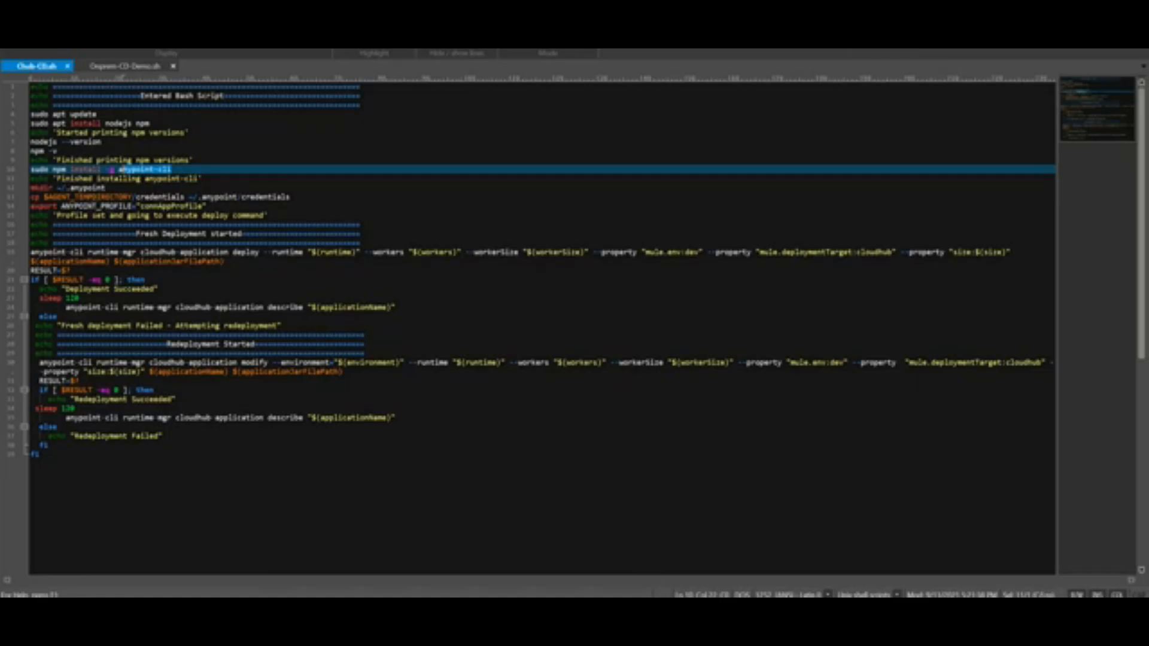
pyautogui.doubleClick(172, 205)
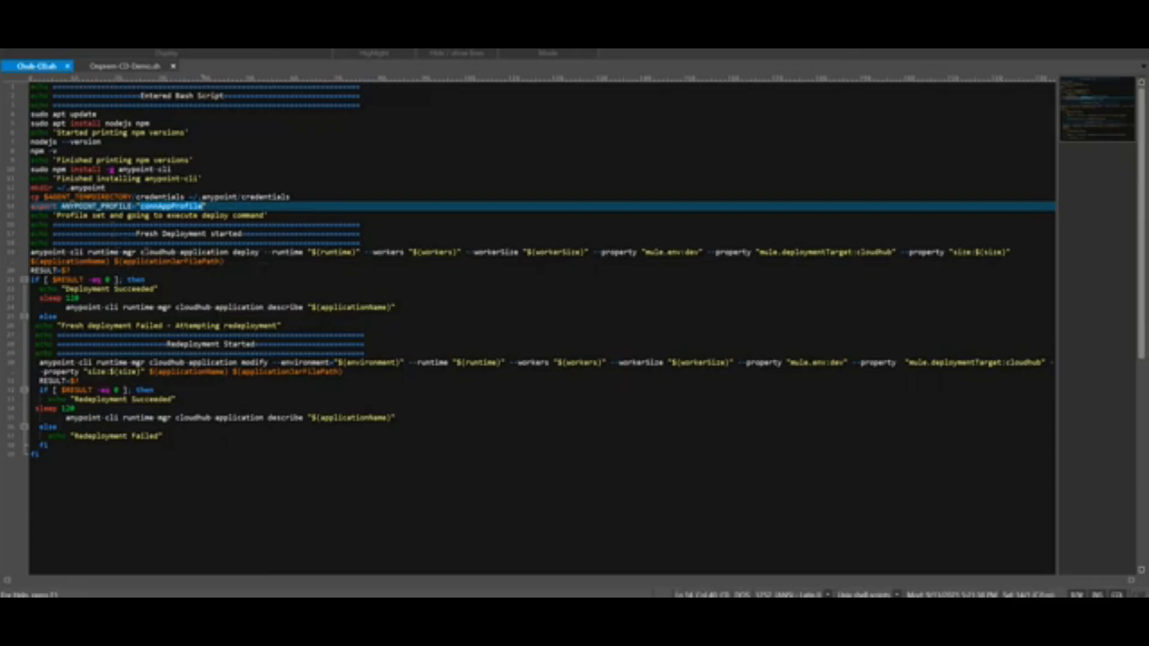
pyautogui.click(140, 254)
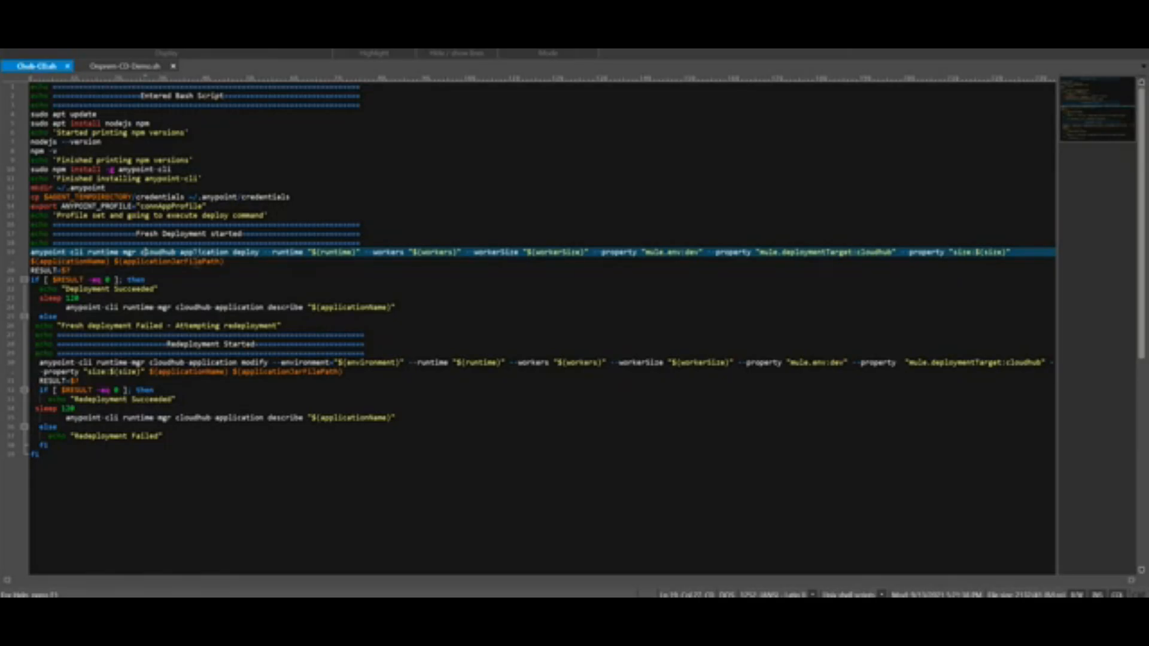
pyautogui.click(196, 261)
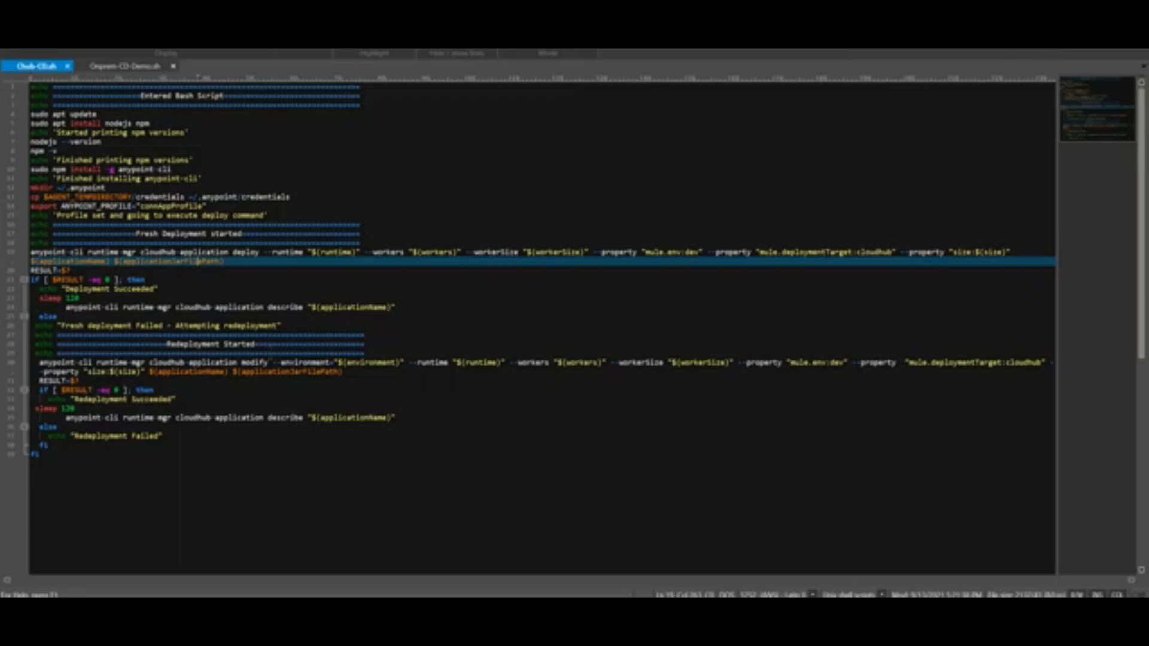
pyautogui.click(246, 354)
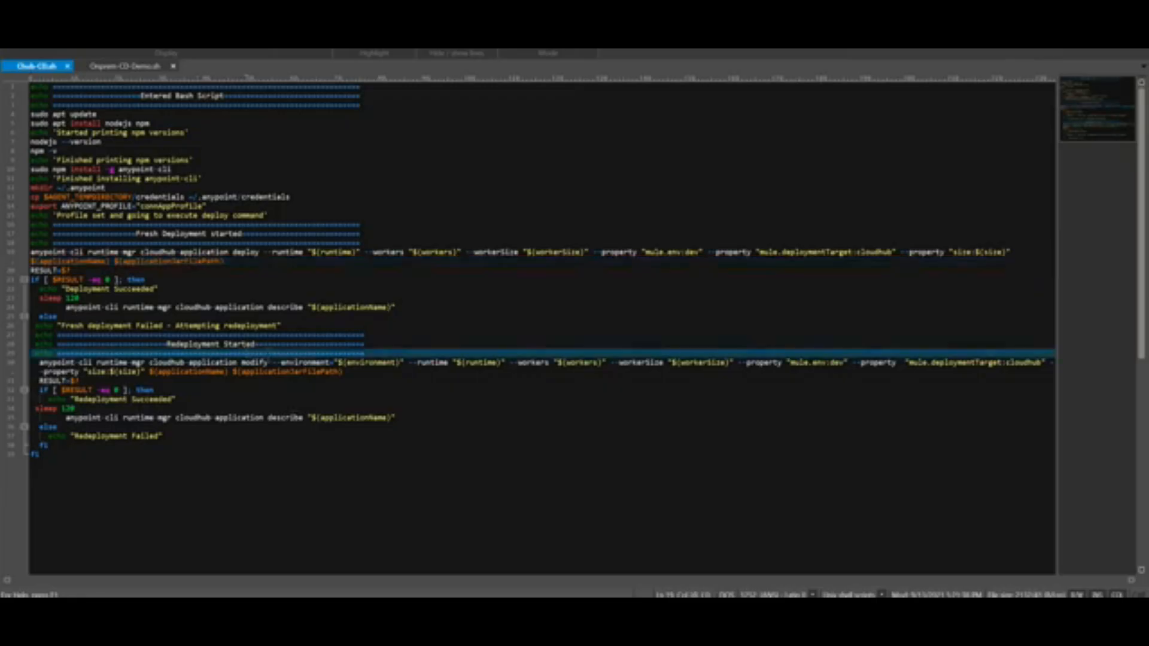
# - Copy the entire Chub-CD.sh script and replace the Bash task's default inline script with it in Azure DevOps
pyautogui.hotkey('ctrl', 'a')
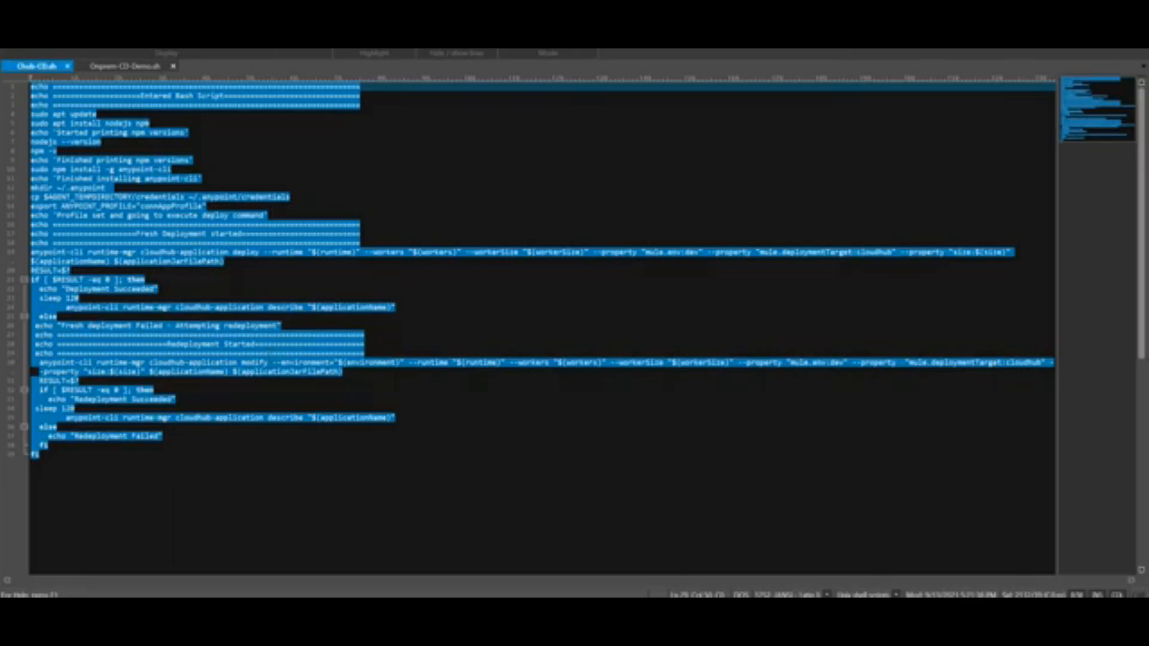
pyautogui.hotkey('alt', 'Tab')
pyautogui.click(544, 257)
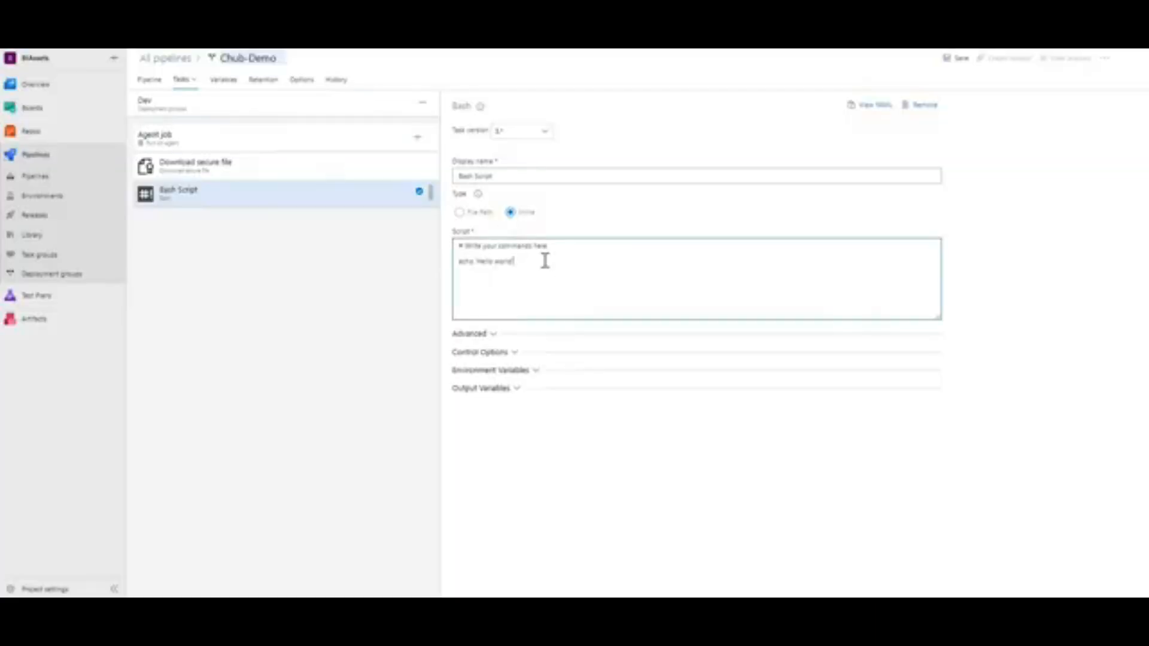
pyautogui.hotkey('ctrl', 'a')
pyautogui.hotkey('ctrl', 'v')
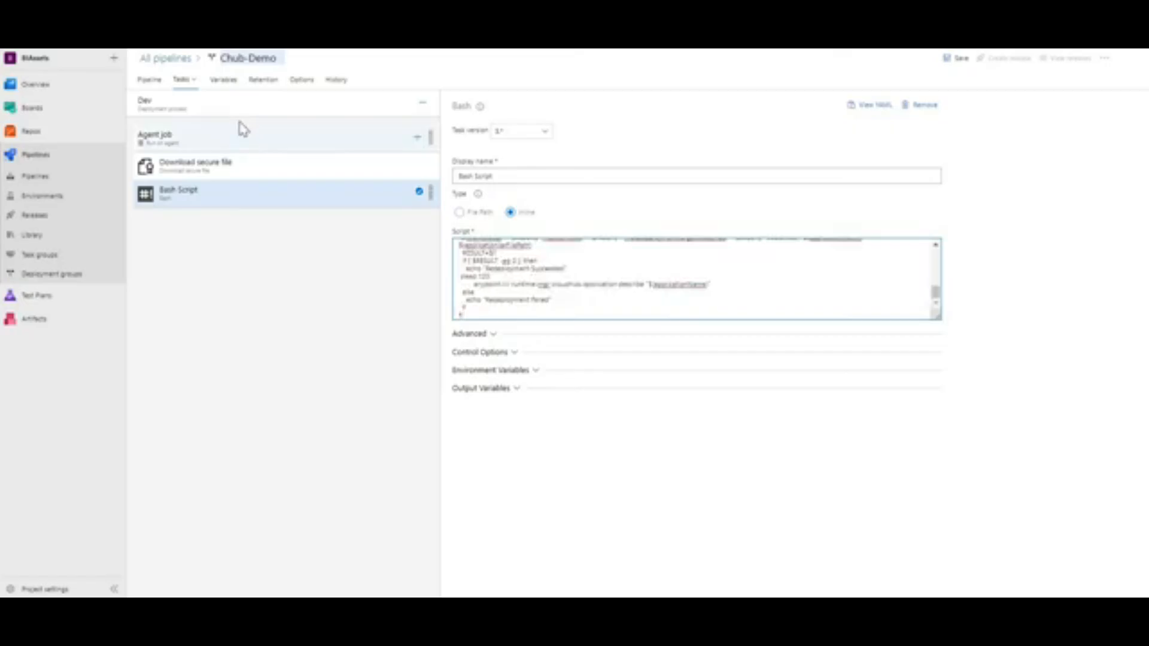
# - Add a release pipeline variable named runtime with the value 4.3.0
pyautogui.click(223, 84)
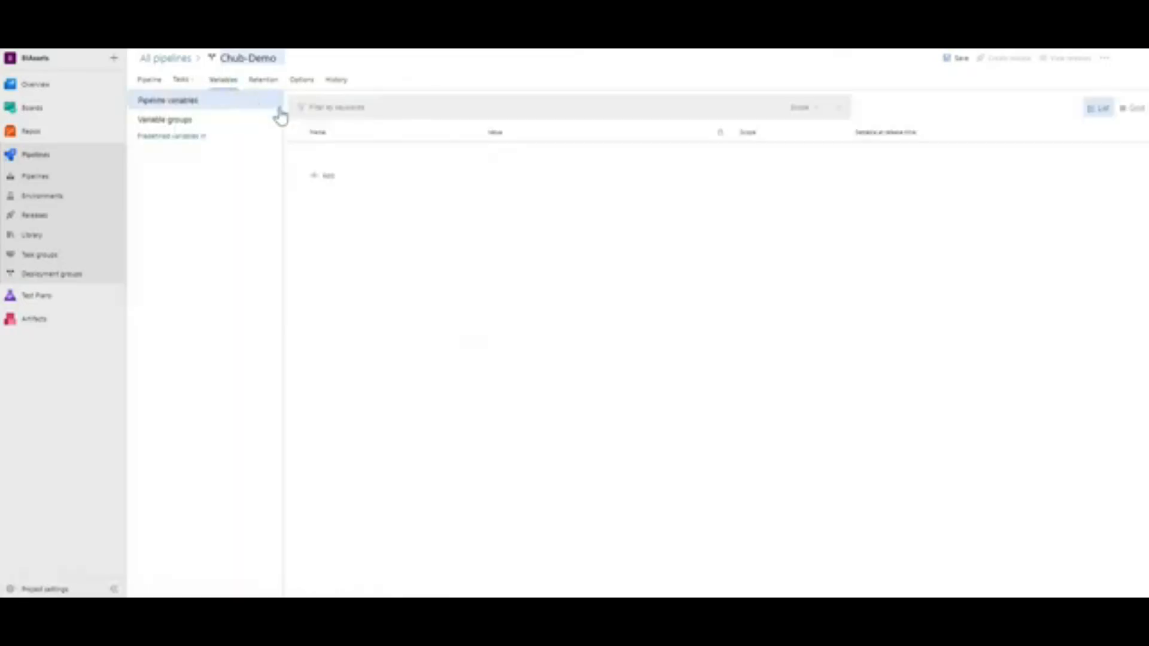
pyautogui.click(322, 179)
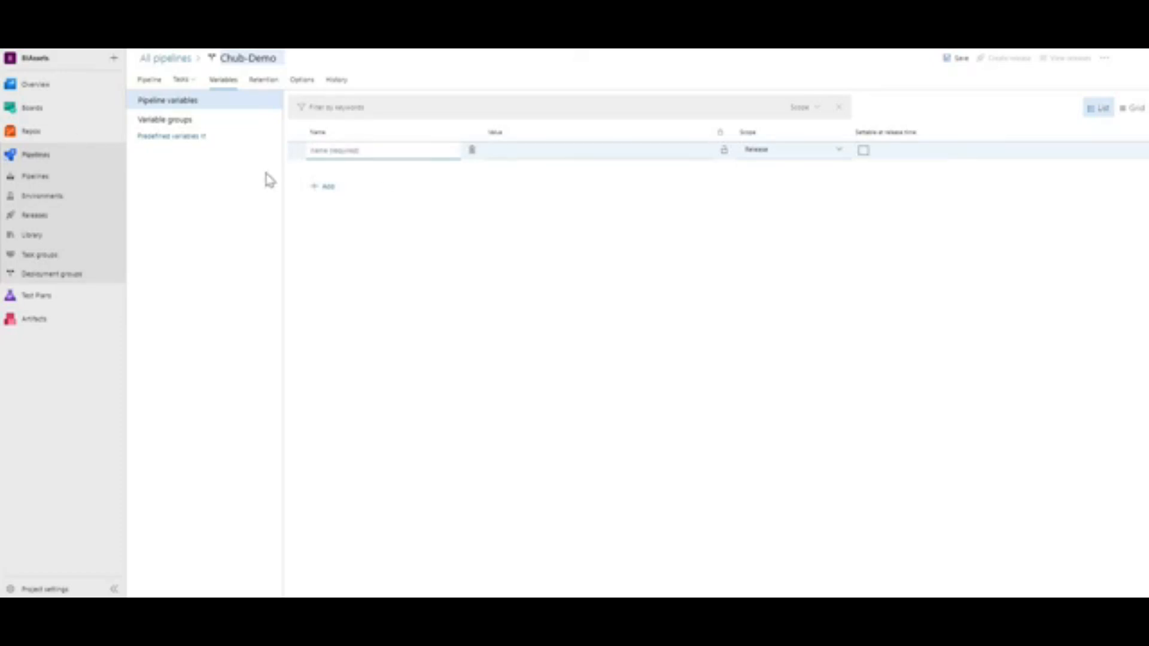
pyautogui.write('runtime')
pyautogui.click(519, 149)
pyautogui.write('4.3.0')
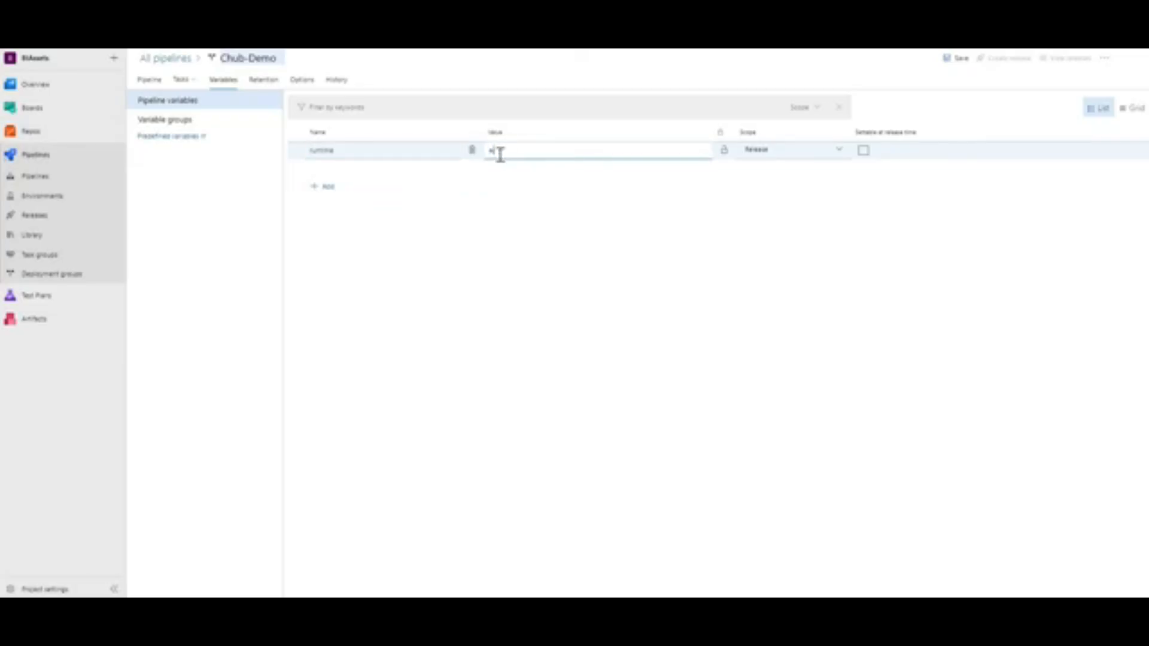
# - Add the pipeline variables workers with the value 1 and workerSize with the value 0.1
pyautogui.click(333, 191)
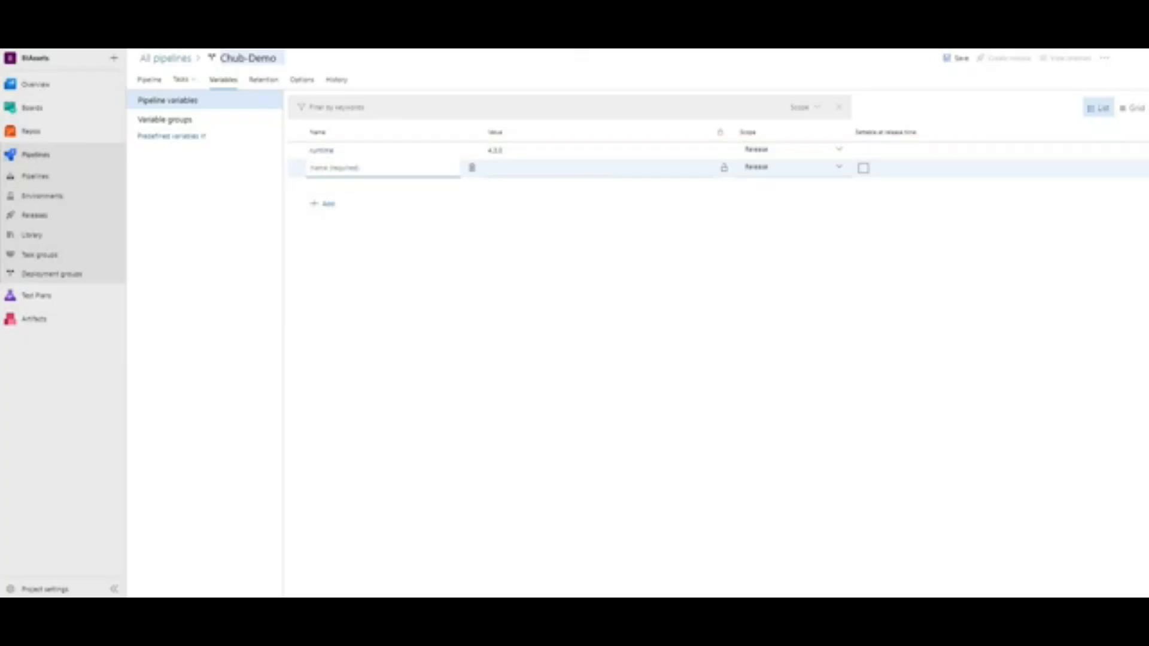
pyautogui.write('workers')
pyautogui.click(535, 168)
pyautogui.write('1')
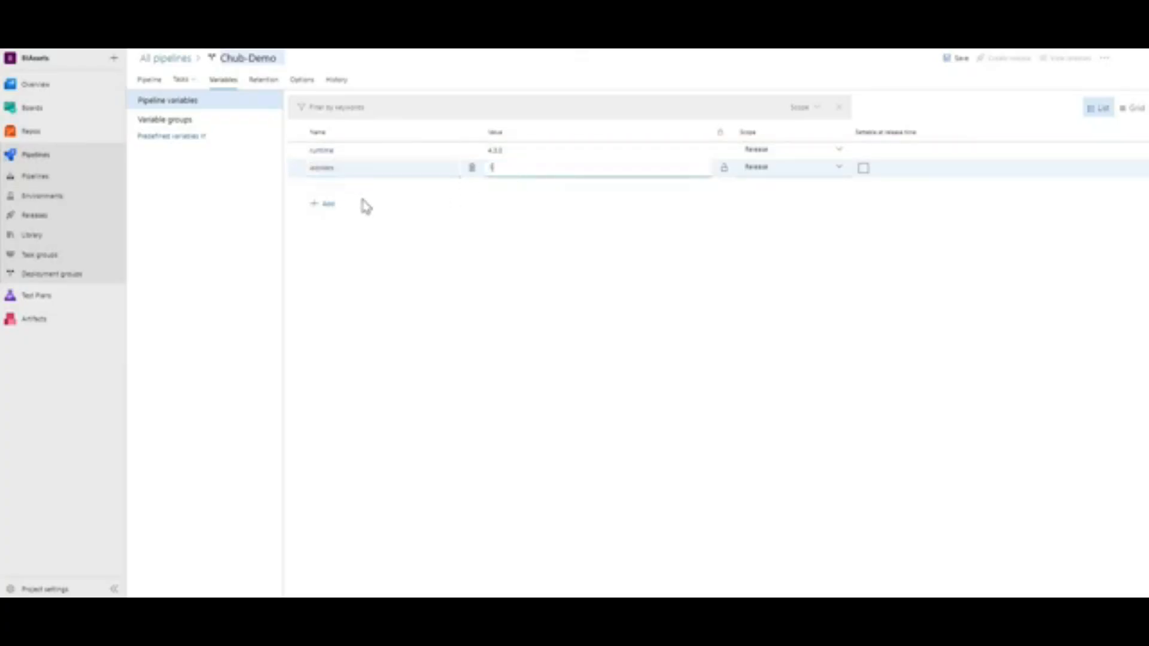
pyautogui.click(324, 205)
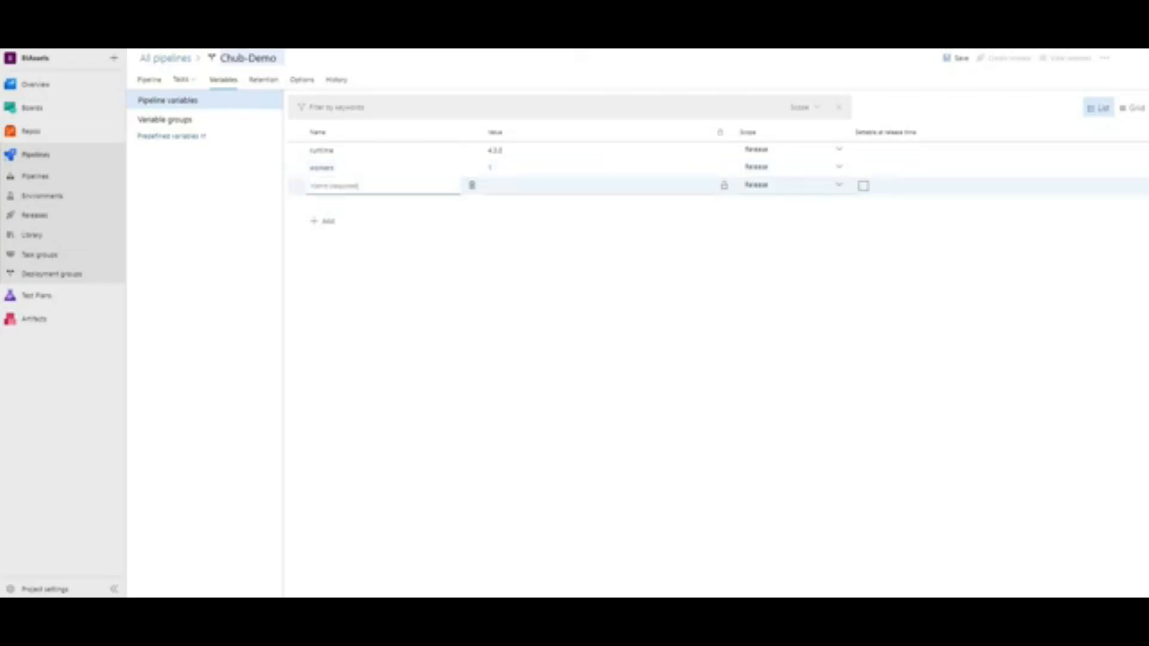
pyautogui.write('workerSize')
pyautogui.click(513, 185)
pyautogui.write('0.1')
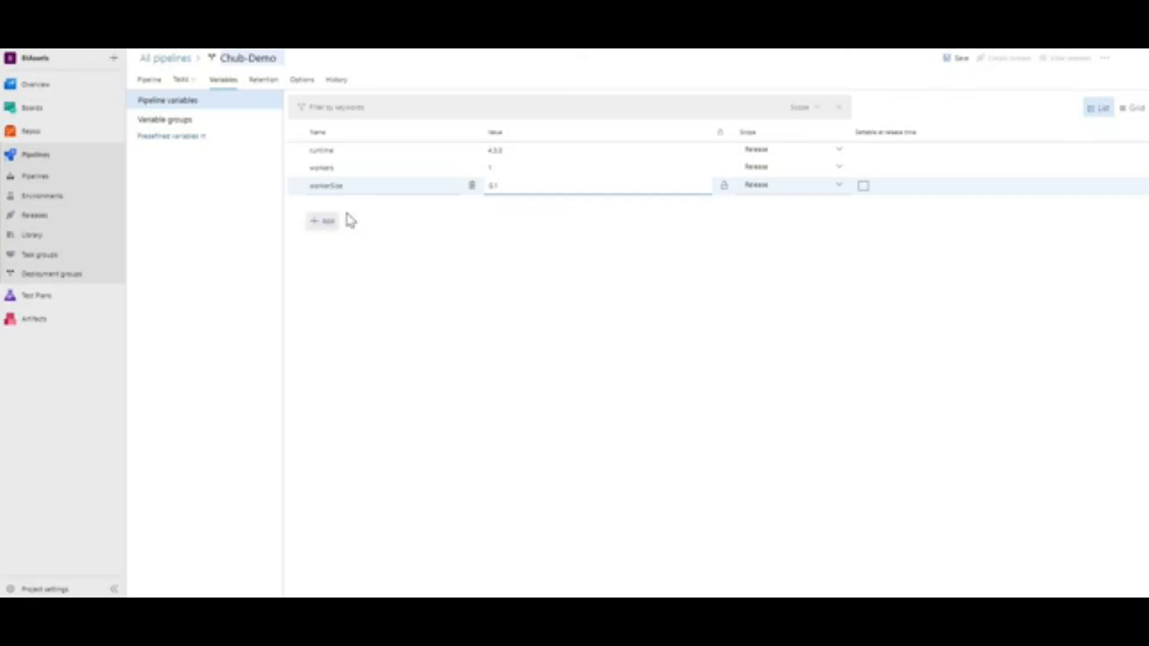
# - Add the pipeline variables environment with the value DEV and size with the value 1000
pyautogui.click(332, 221)
pyautogui.write('environment')
pyautogui.click(517, 203)
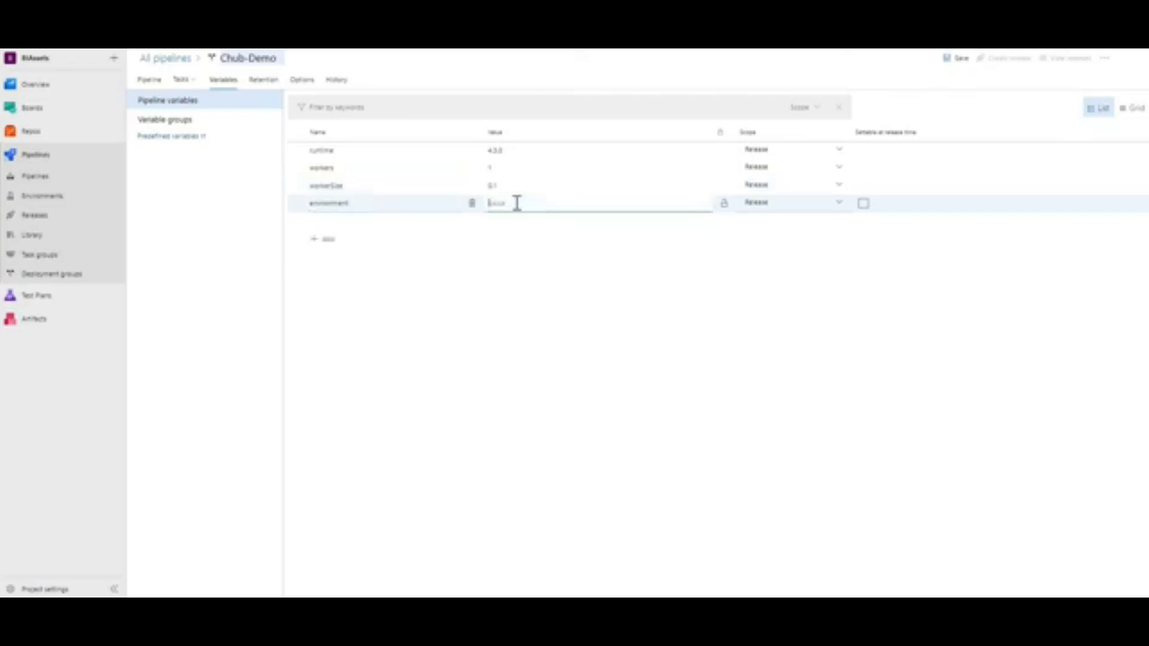
pyautogui.write('DEV')
pyautogui.click(323, 240)
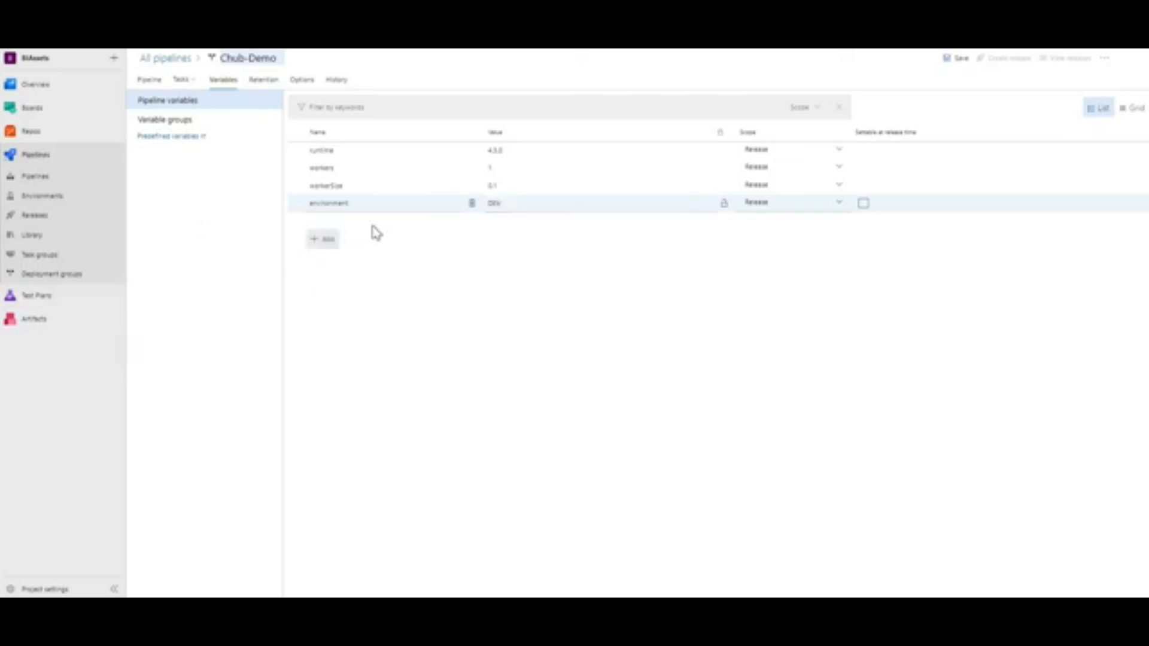
pyautogui.write('sca')
pyautogui.click(511, 220)
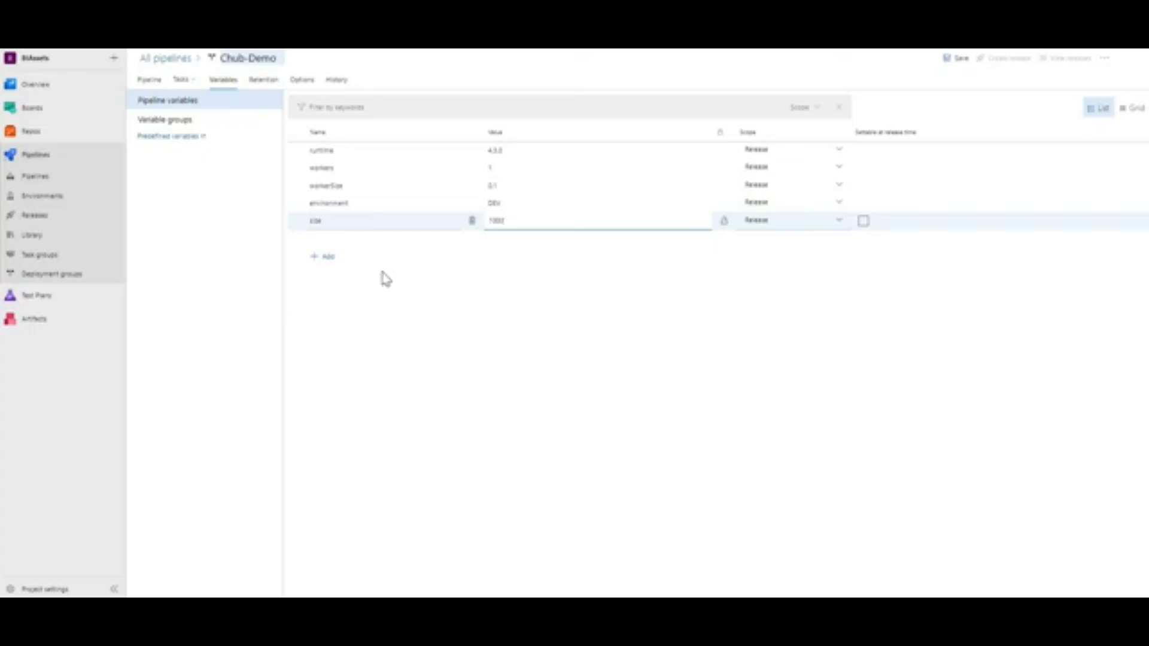
# - Add a release pipeline variable named applicationName with the value dev-proc-tfs-api
pyautogui.click(326, 257)
pyautogui.write('applicationName')
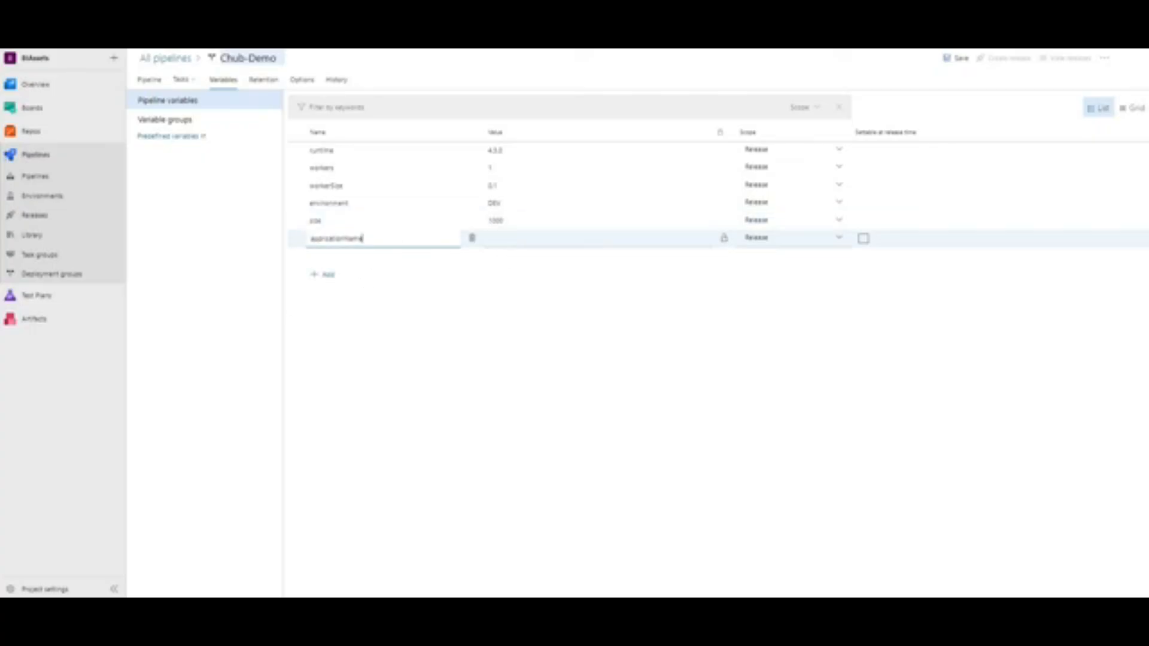
pyautogui.click(510, 240)
pyautogui.hotkey('ctrl', 'v')
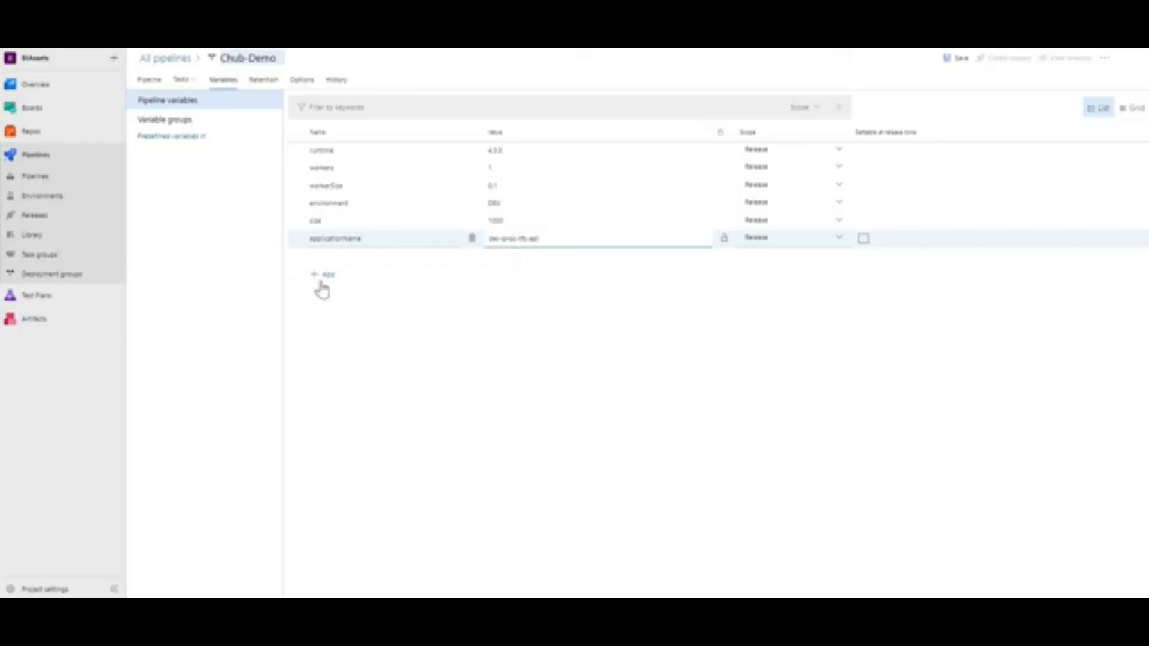
# - Add the variable applicationJarFilePath with the value /home/vsts/work/r1/a/_Chub-Demo/Chub-Demo/s/target/proc-tfs-api-1.0.0-SNAPSHOT-mule-application.jar and save the release pipeline in the default folder
pyautogui.click(353, 276)
pyautogui.write('applicationPlatform')
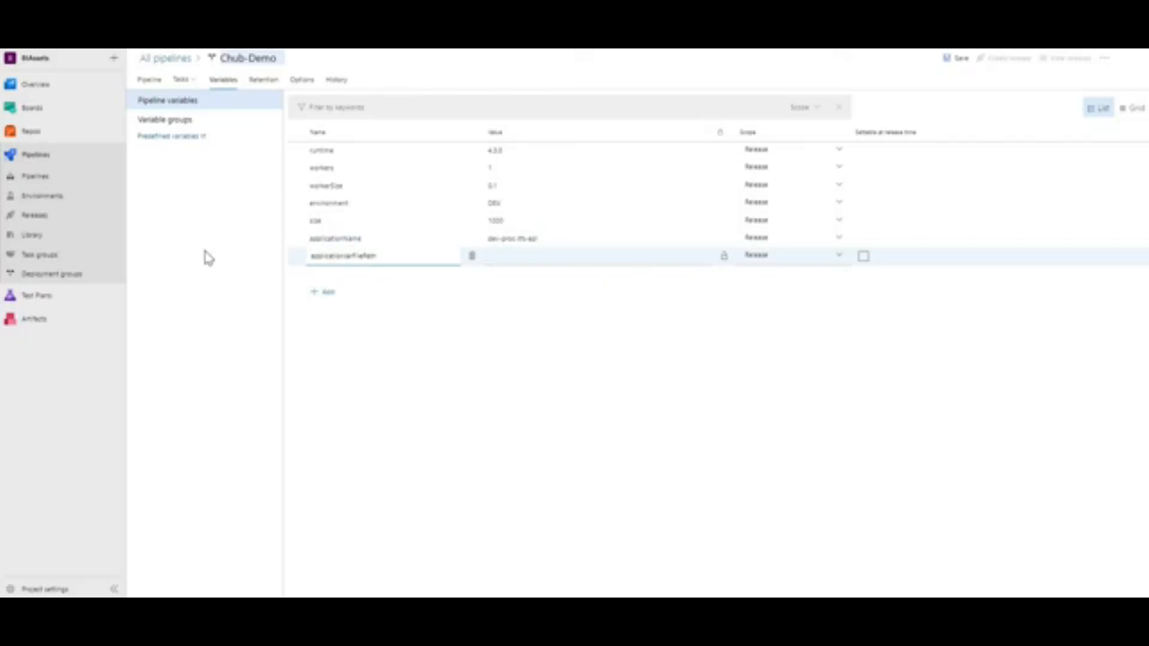
pyautogui.click(521, 266)
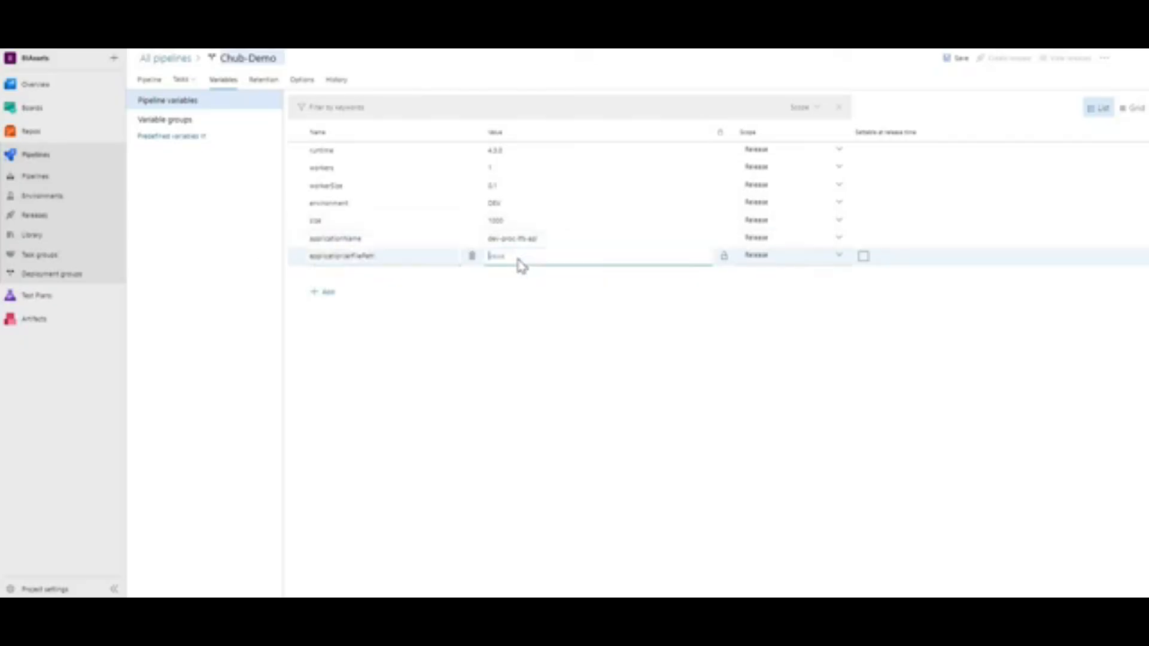
pyautogui.hotkey('ctrl', 'v')
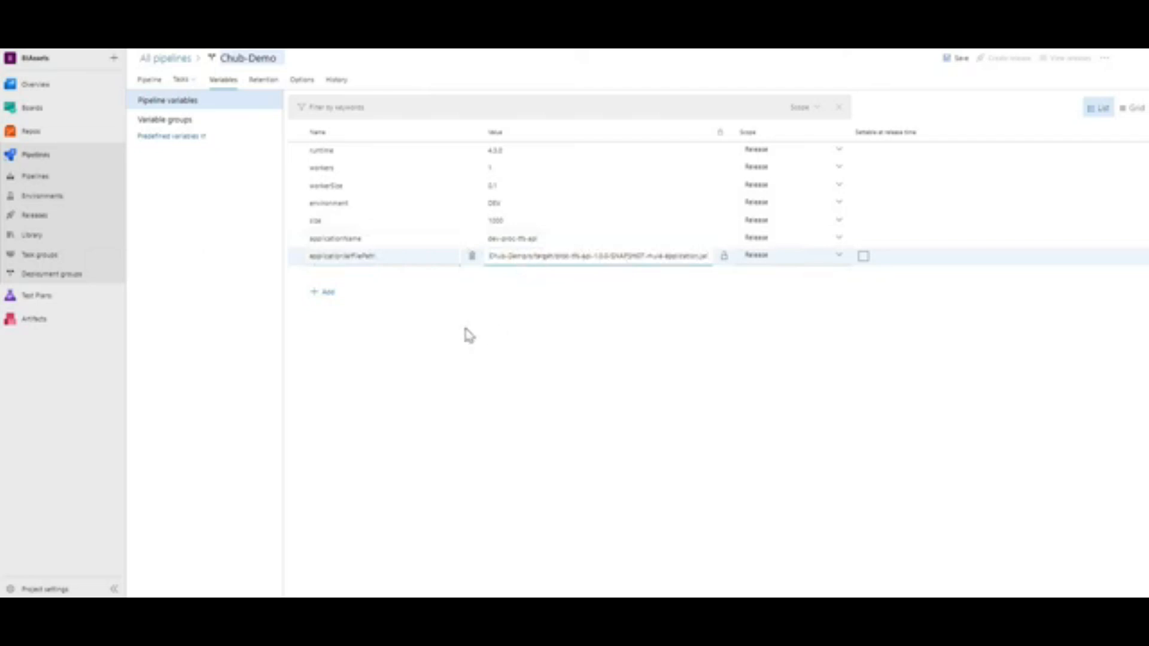
pyautogui.click(503, 349)
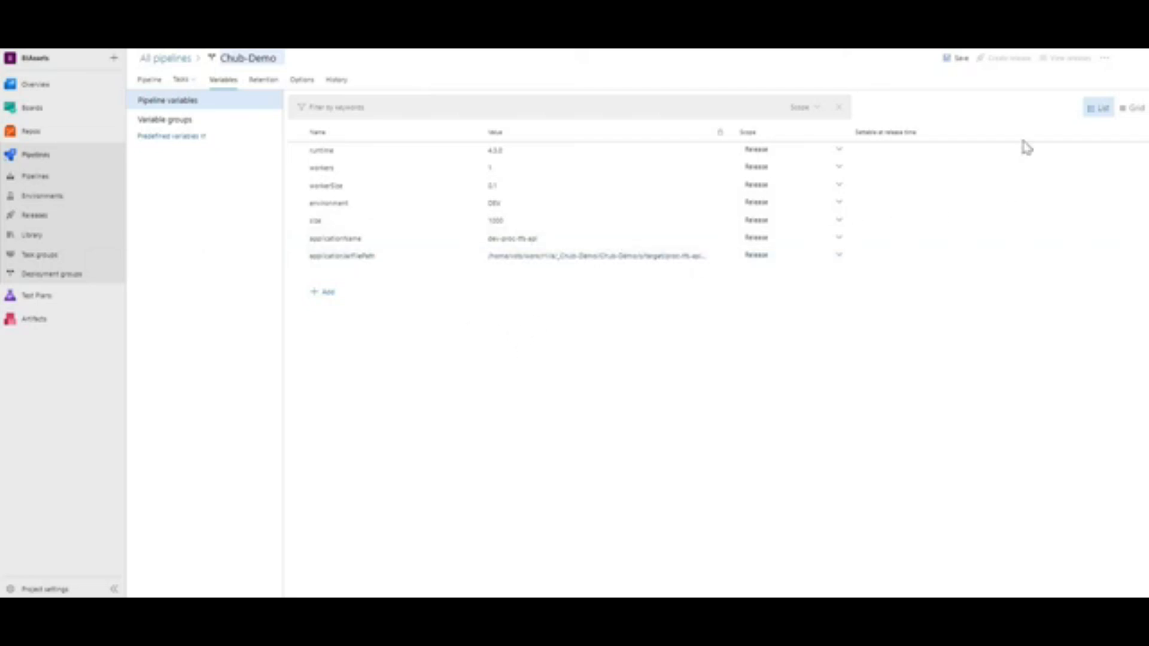
pyautogui.click(956, 60)
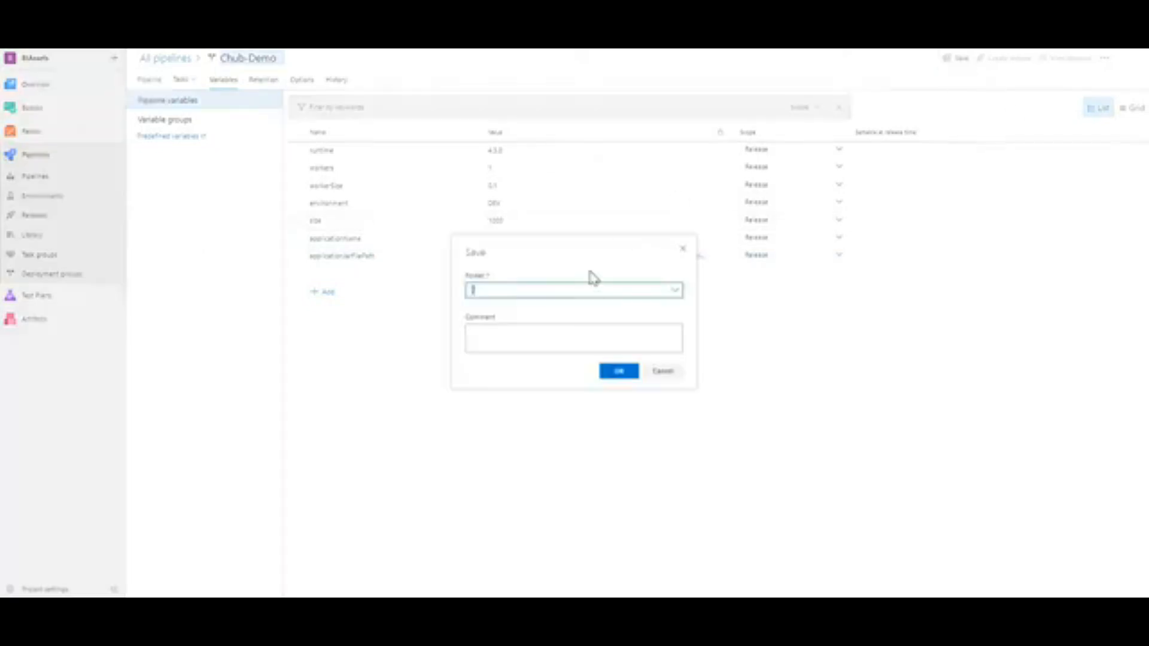
pyautogui.click(620, 371)
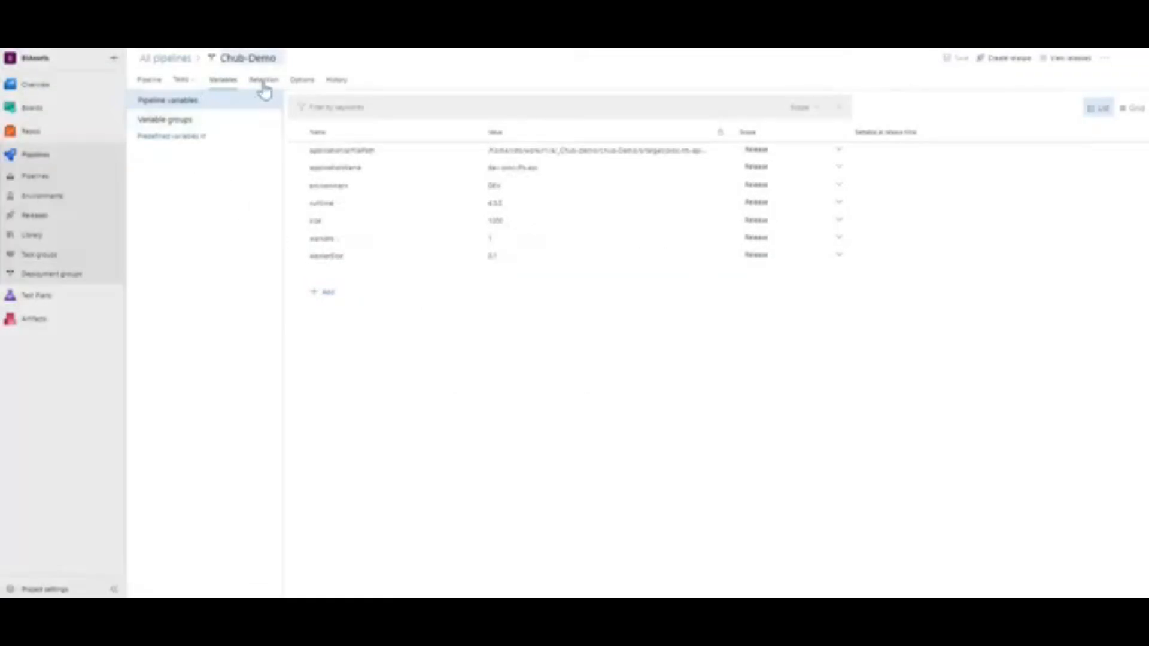
# - Search the release pipelines for chub, select Chub-Demo and open it for editing
pyautogui.click(35, 217)
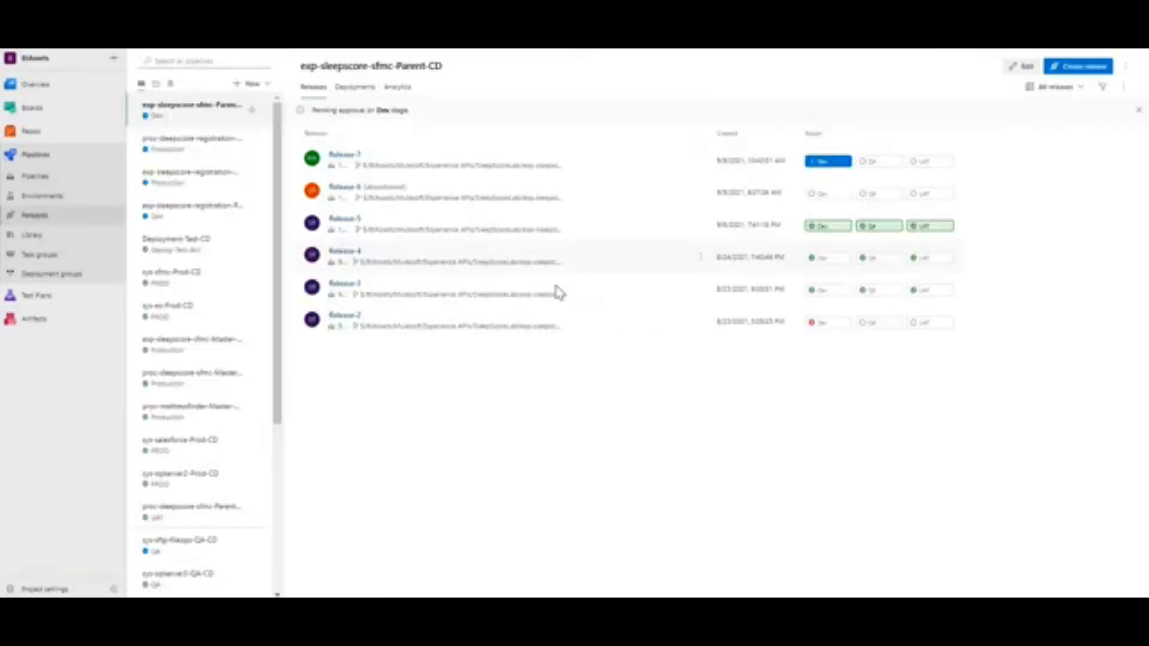
pyautogui.click(196, 60)
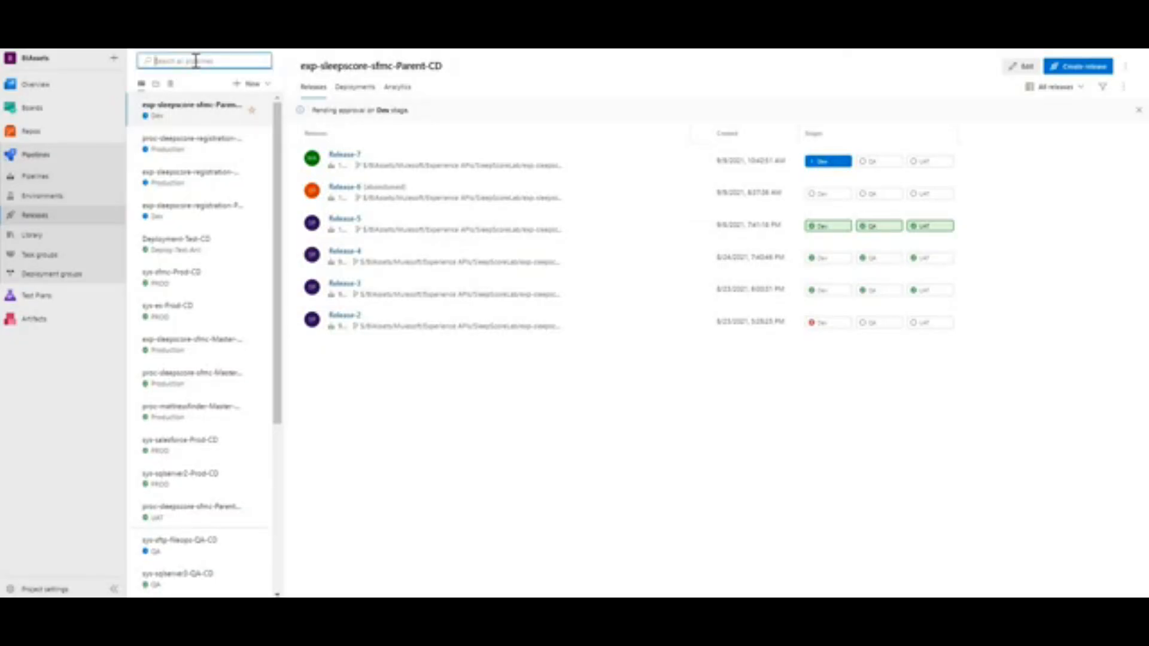
pyautogui.write('chub')
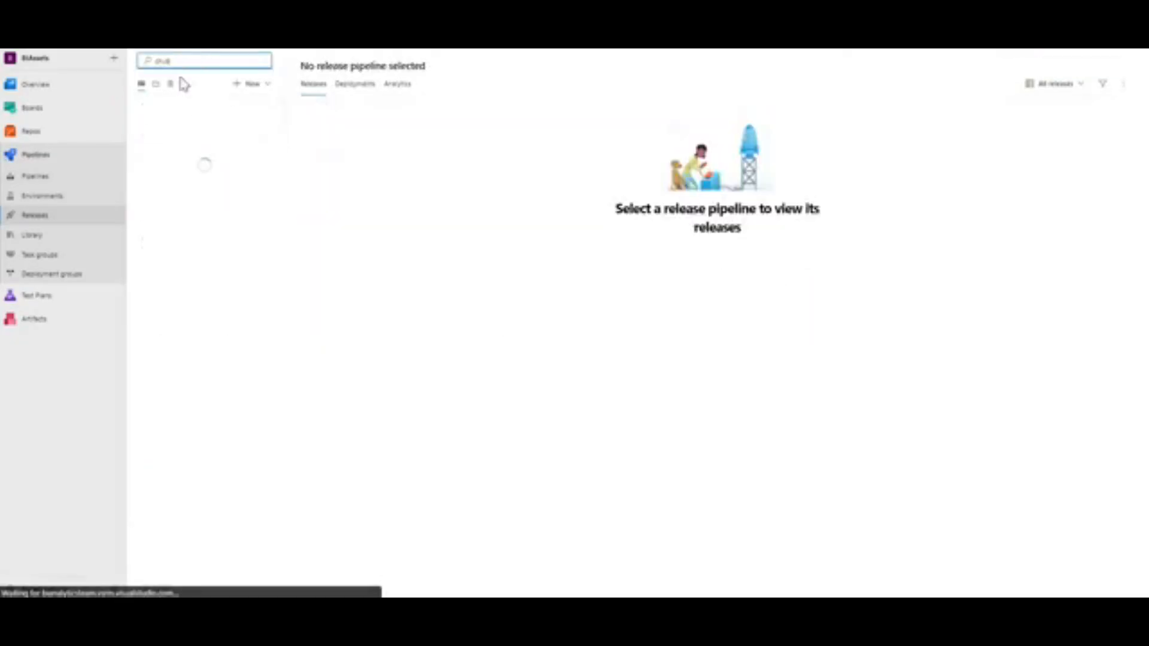
pyautogui.click(203, 113)
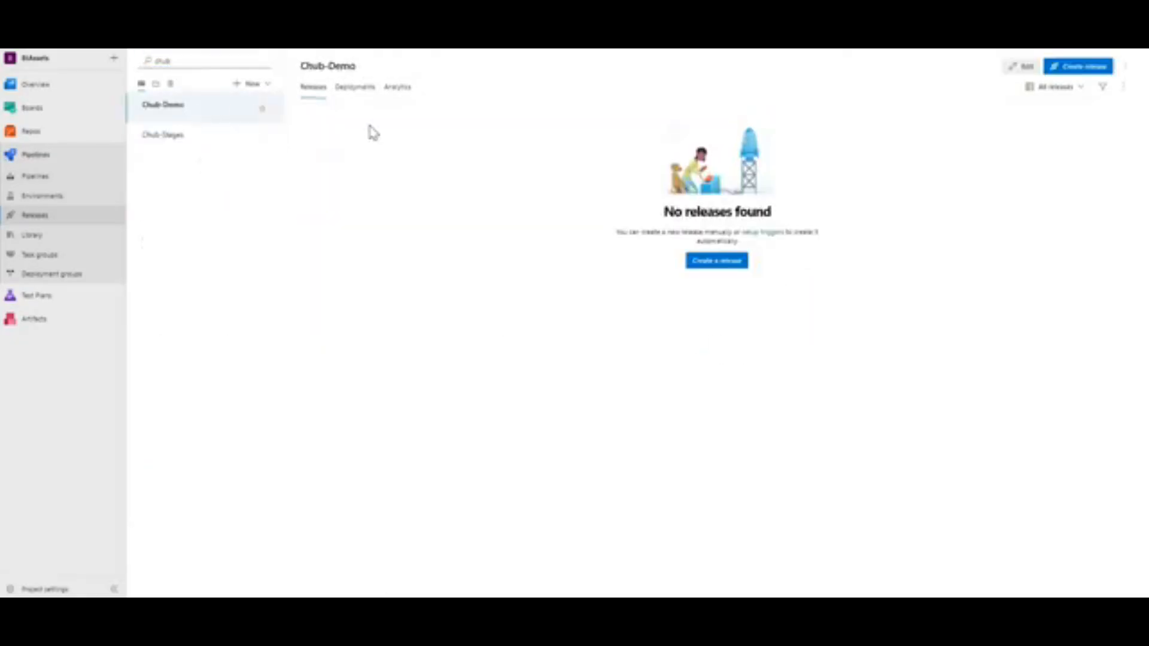
pyautogui.rightClick(33, 133)
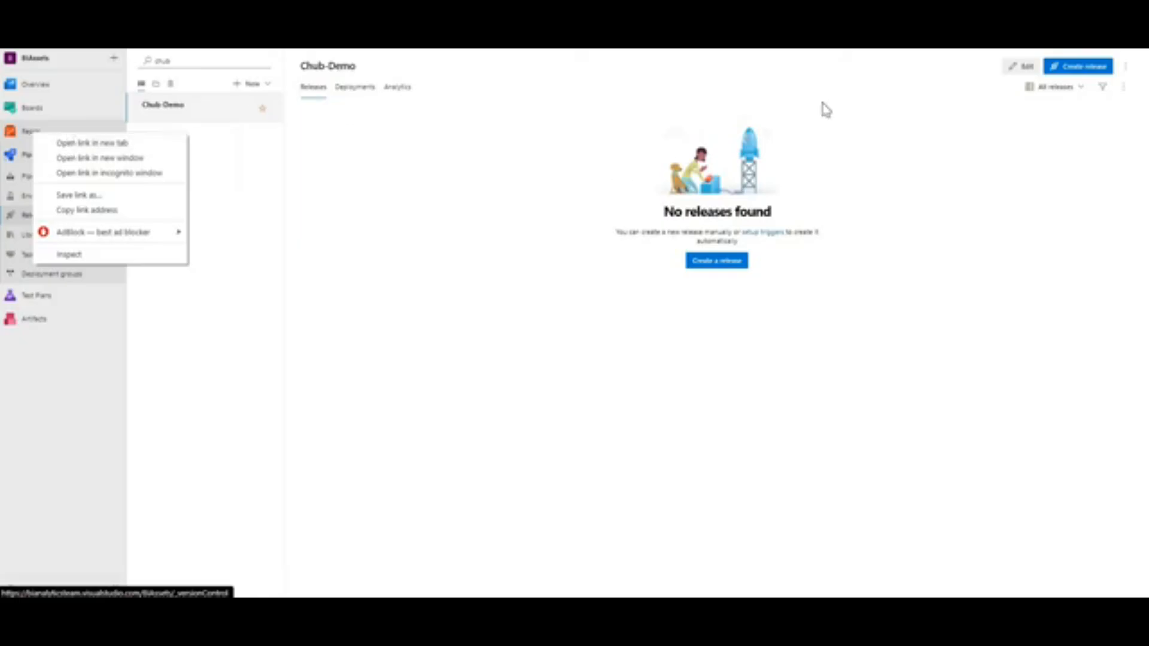
pyautogui.click(1021, 68)
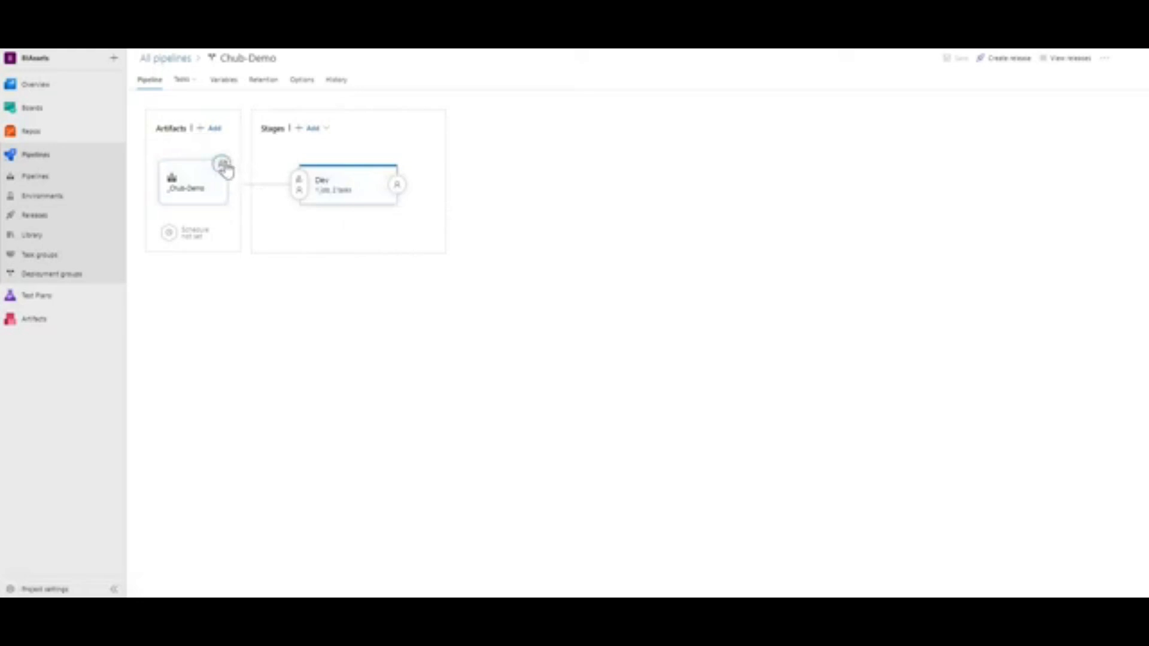
# - Try enabling pre-deployment approvals for the Dev stage without naming an approver, and disable them again
pyautogui.click(302, 188)
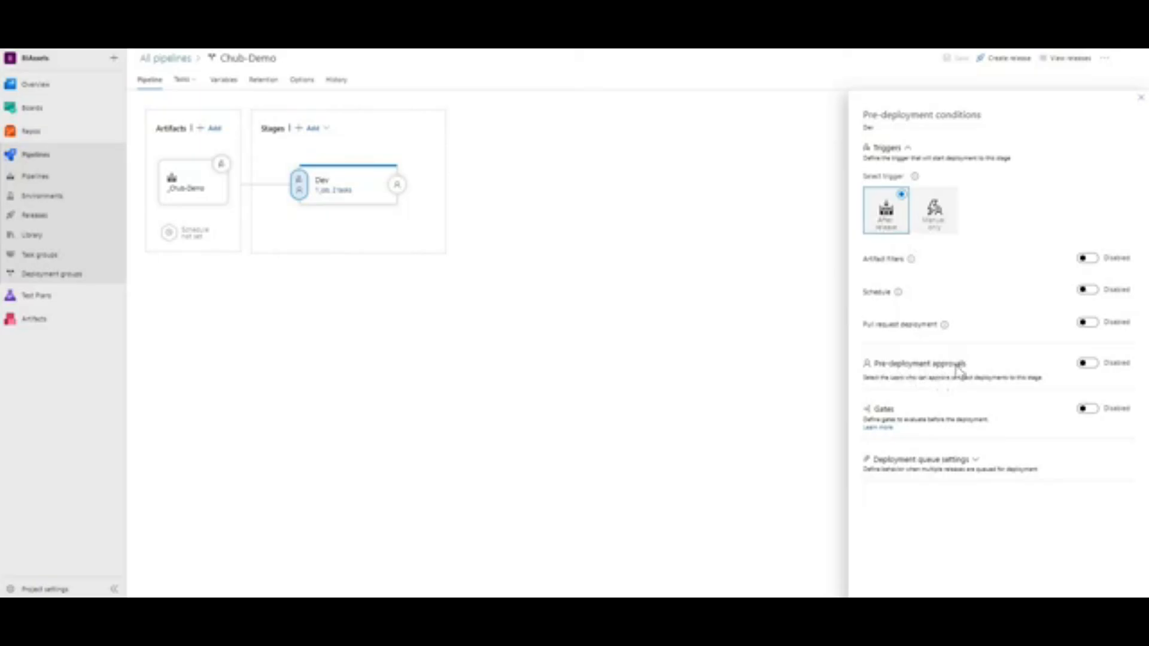
pyautogui.click(1088, 363)
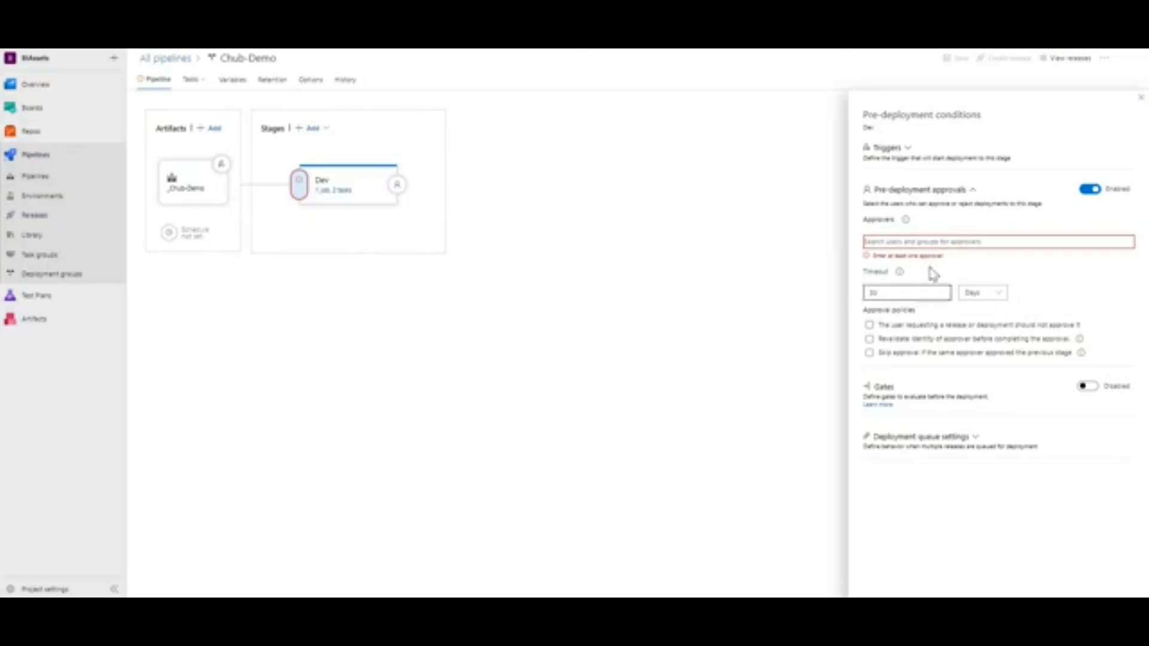
pyautogui.click(1141, 103)
pyautogui.click(300, 184)
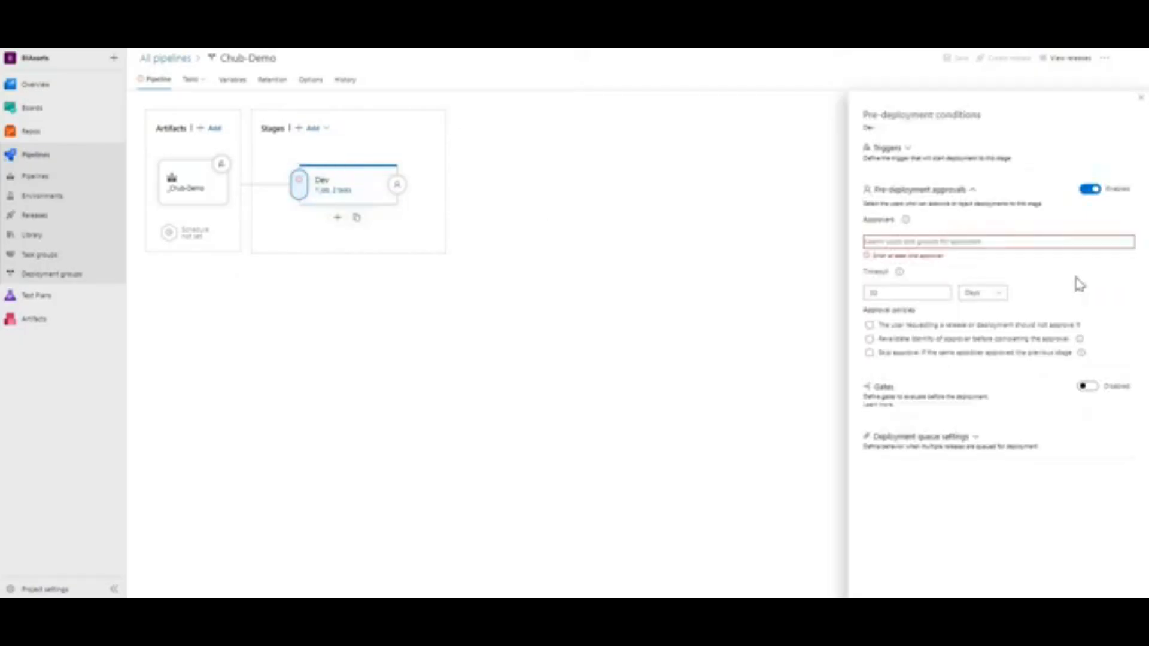
pyautogui.click(1092, 190)
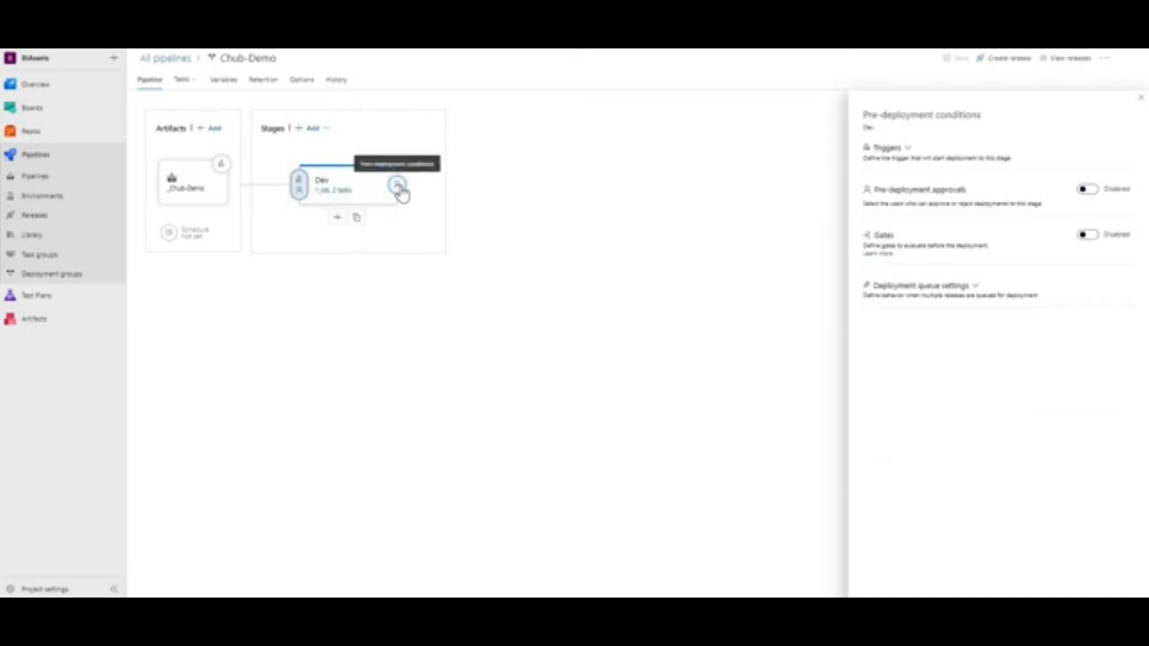
# - Try the Dev stage's auto-redeploy trigger with the event "Deployment to this stage fails", disable it again and close the post-deployment conditions
pyautogui.click(398, 186)
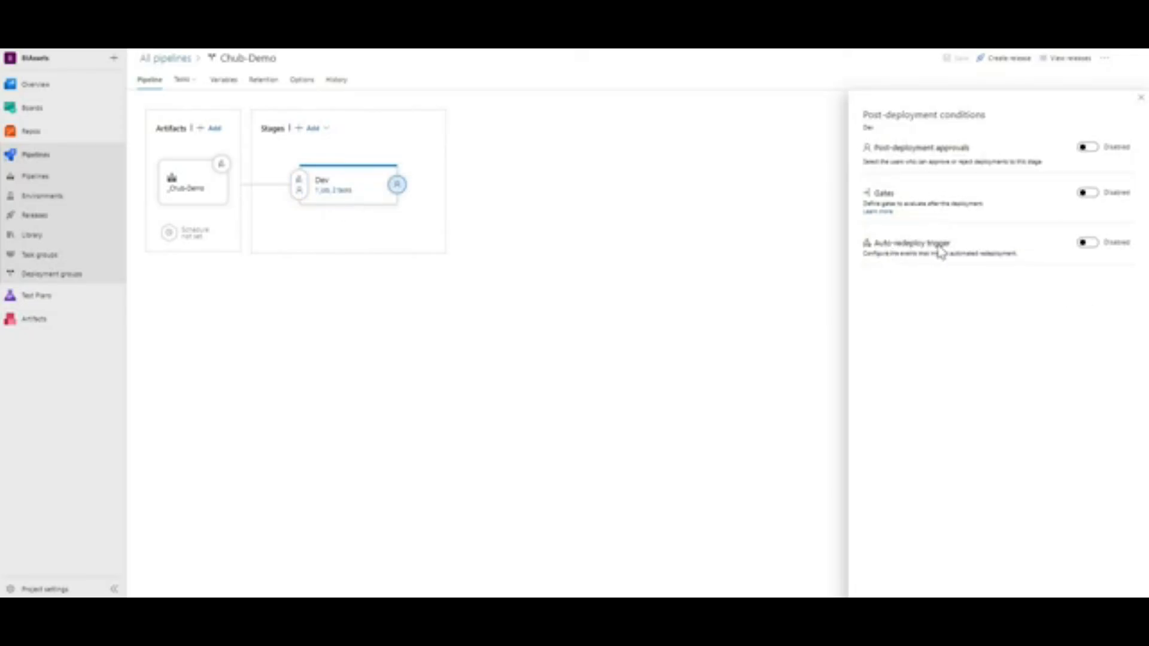
pyautogui.click(1089, 244)
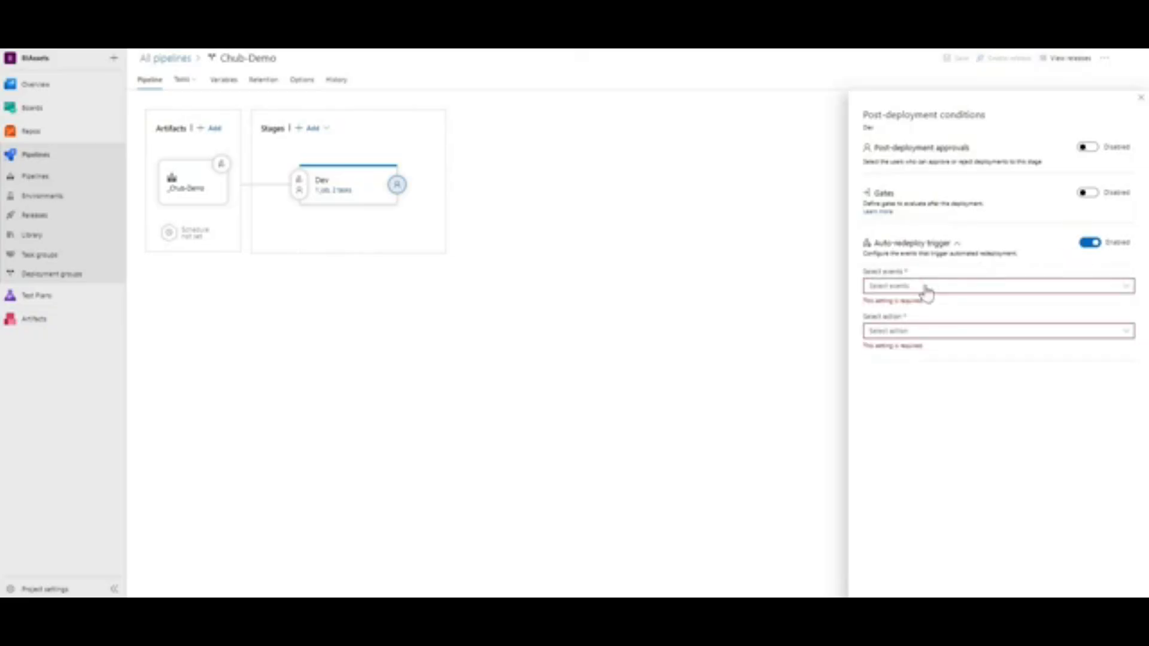
pyautogui.click(927, 287)
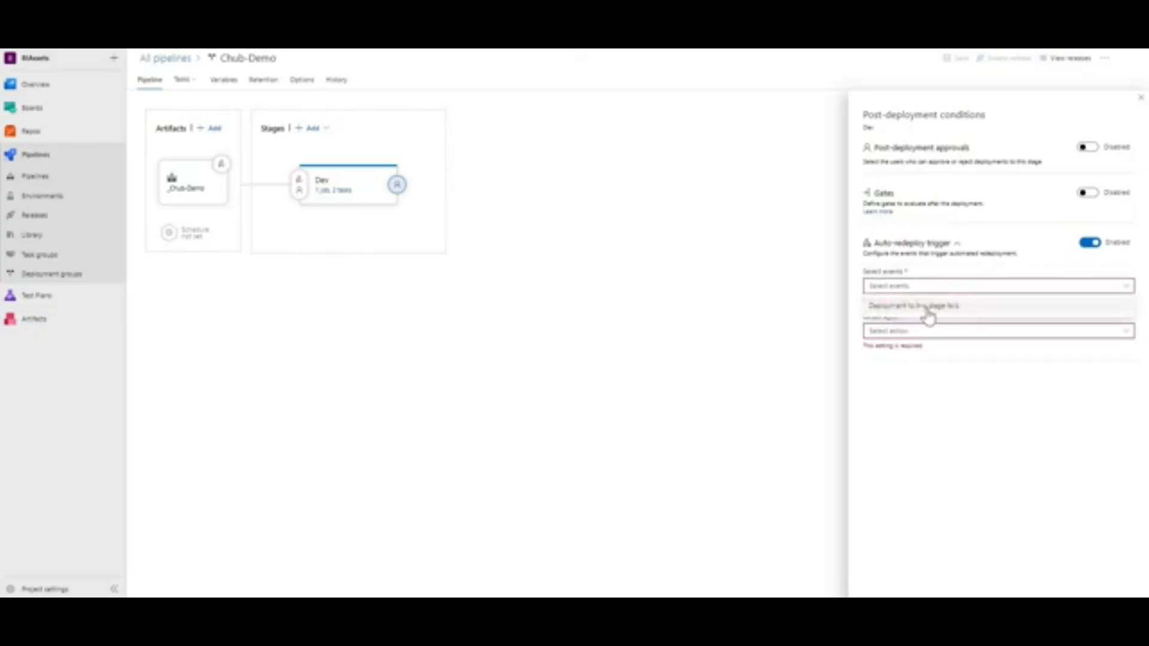
pyautogui.click(944, 306)
pyautogui.click(920, 328)
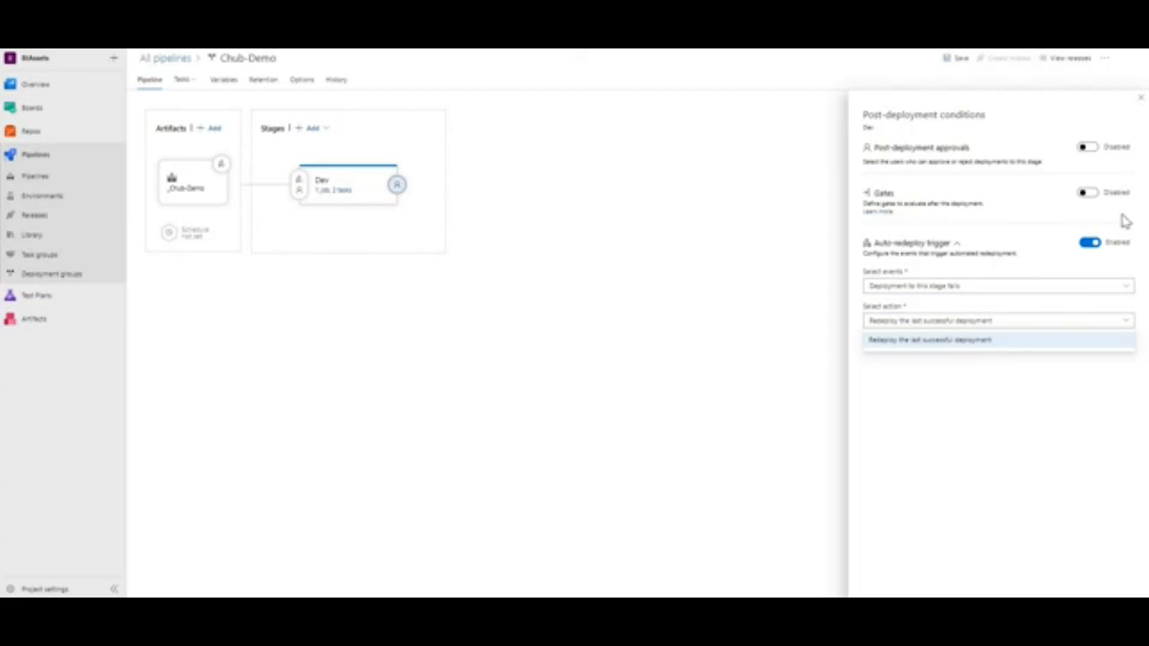
pyautogui.click(1089, 247)
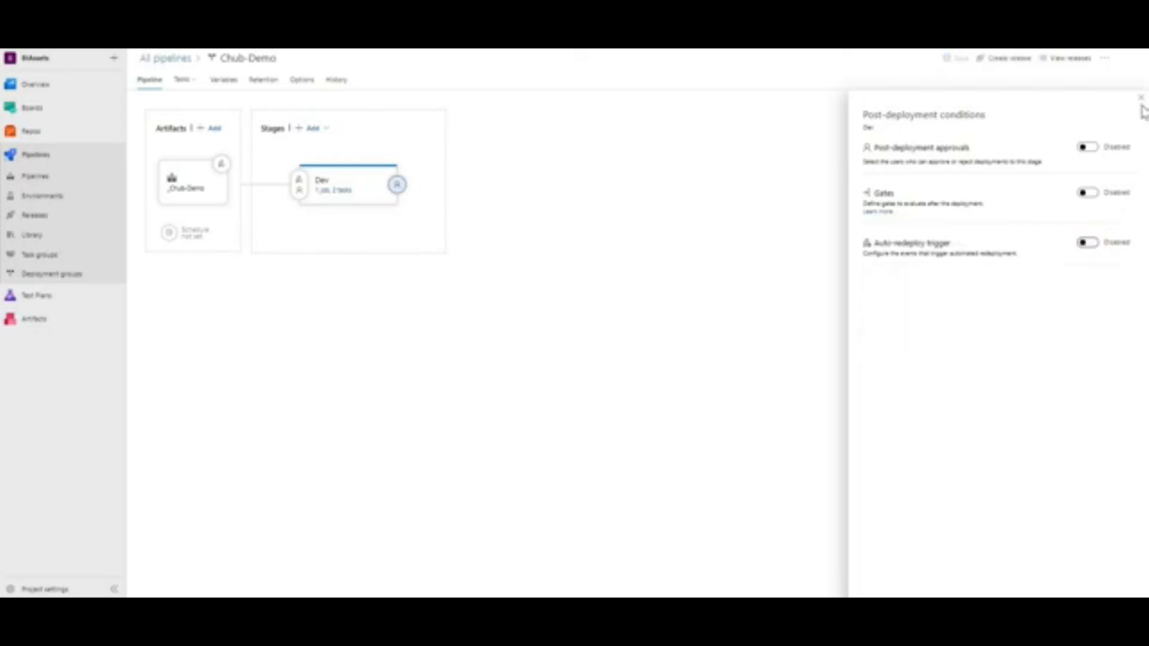
pyautogui.click(1141, 99)
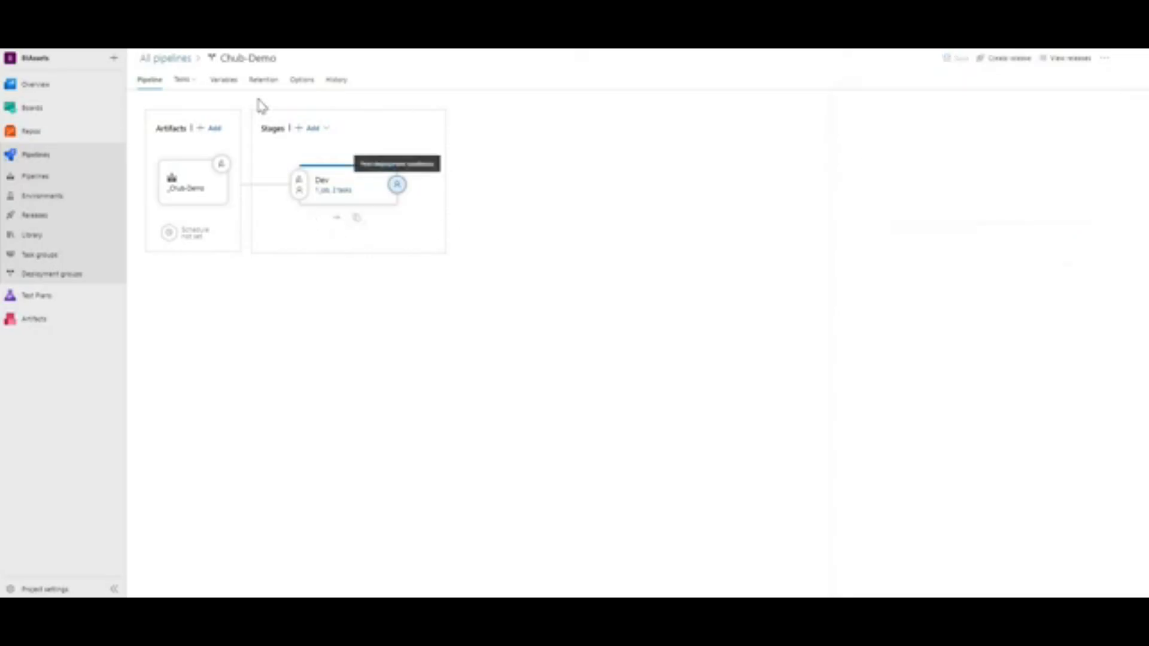
# - Review the release pipeline's variables, and find and open the Chub-Demo build pipeline to view its runs
pyautogui.click(233, 84)
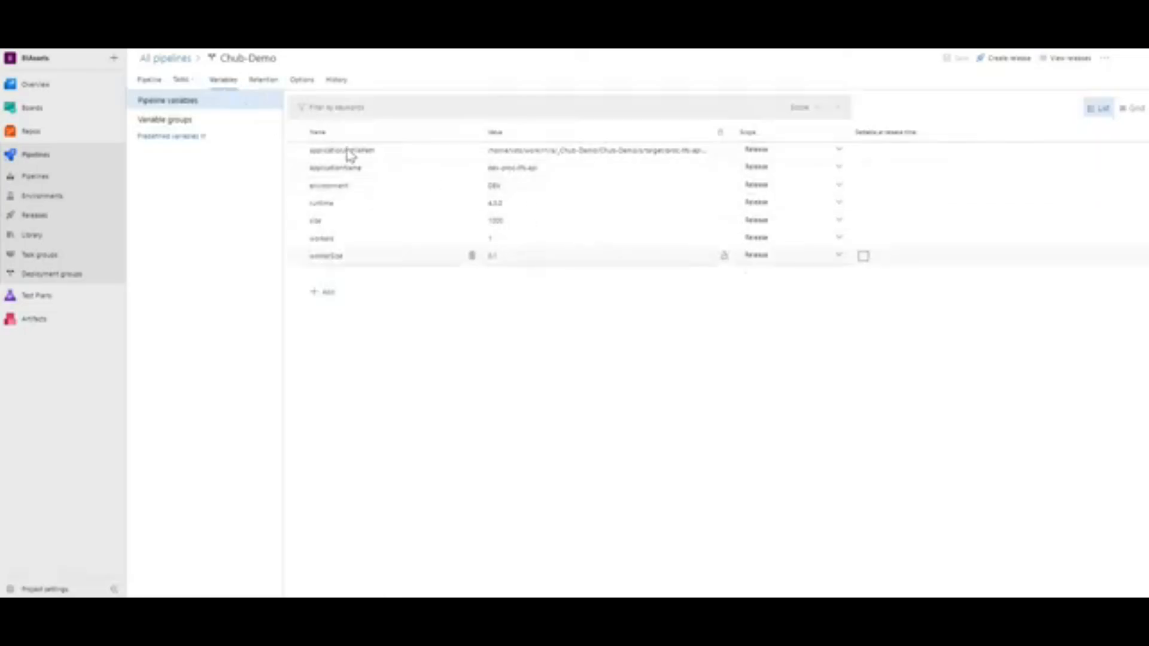
pyautogui.click(36, 178)
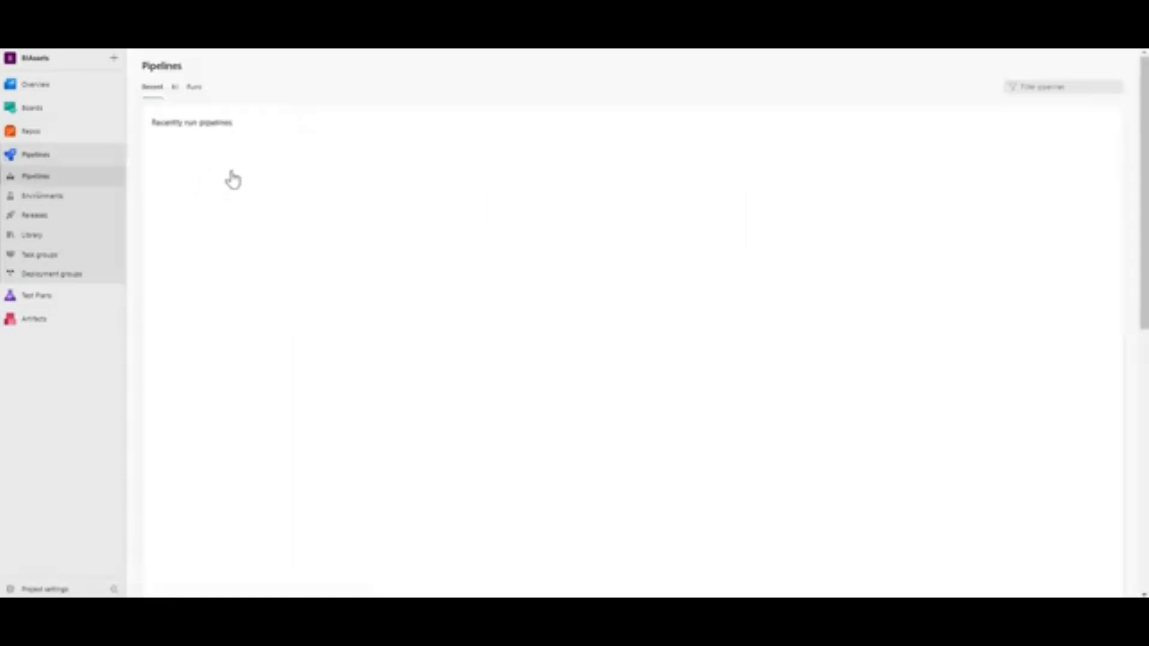
pyautogui.click(1042, 89)
pyautogui.write('cloud')
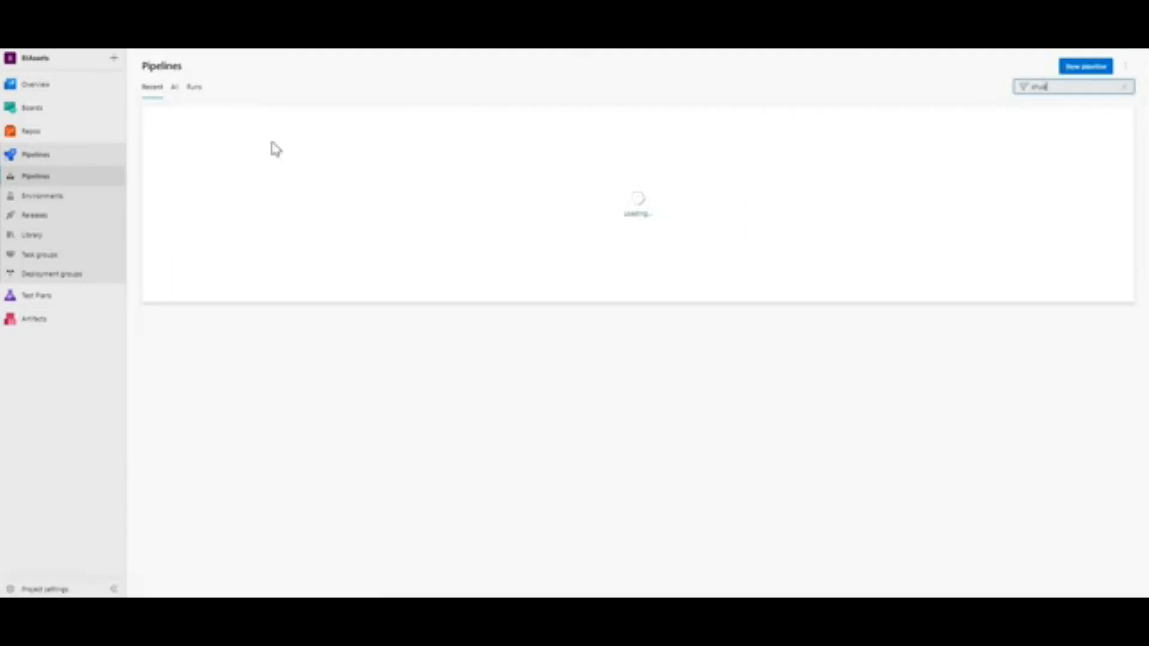
pyautogui.click(263, 170)
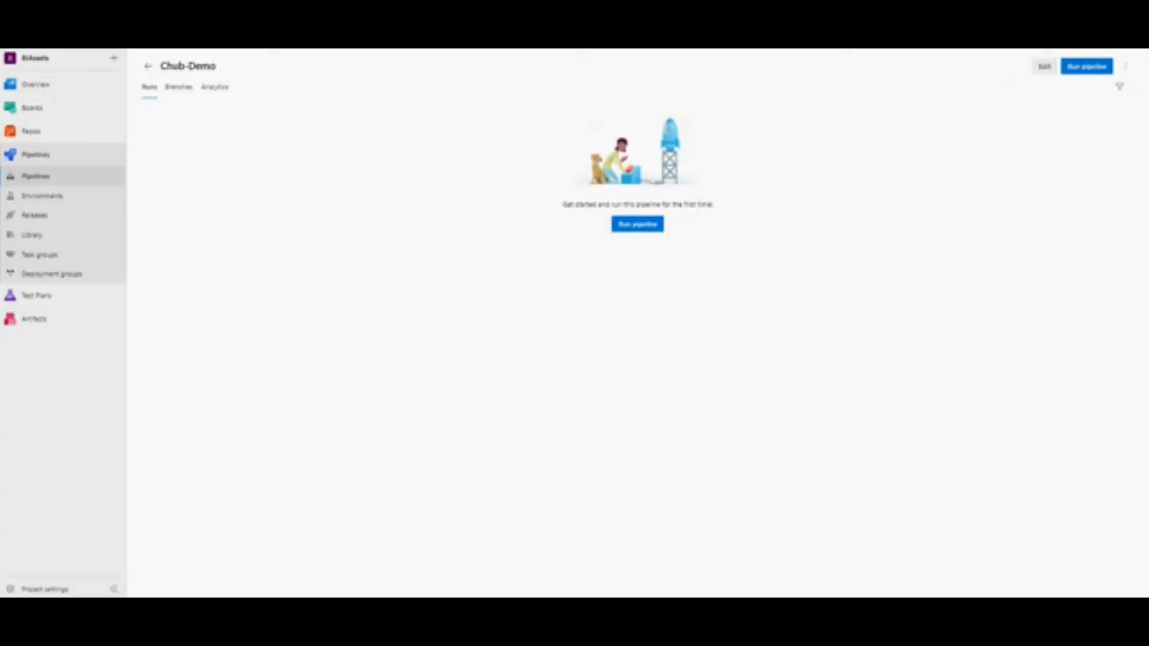
# - Open pom.xml of the proc-tfs-api project under MulesoftTFS/Dev/Deleted APIs/CICD in the repository files
pyautogui.click(26, 131)
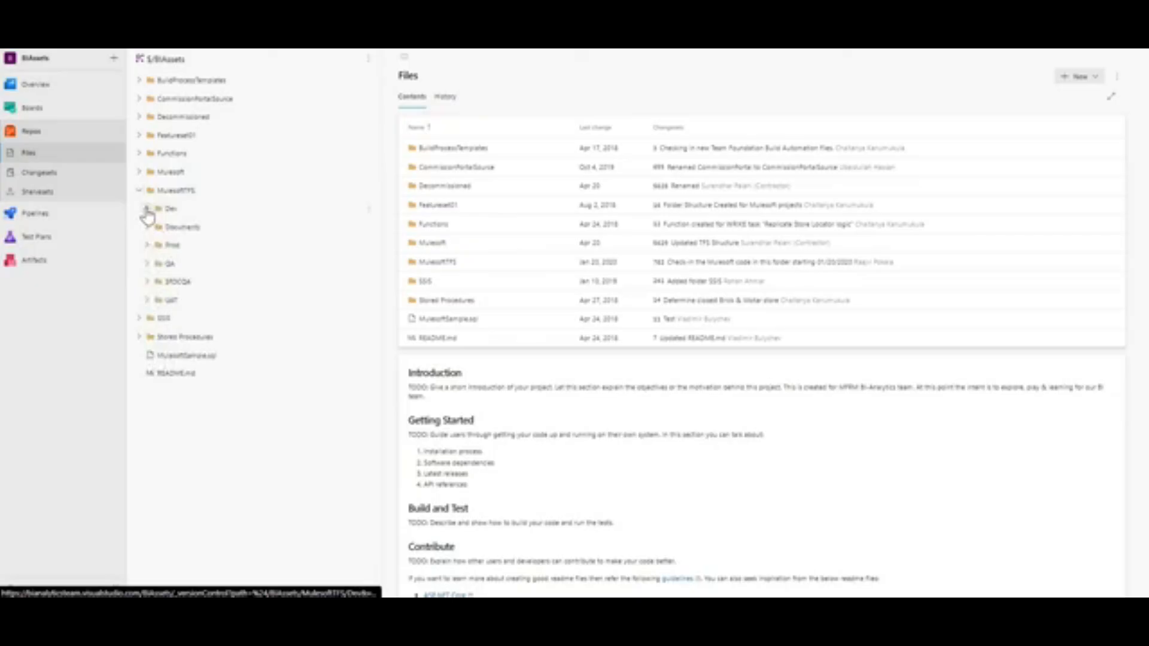
pyautogui.click(146, 209)
pyautogui.click(154, 227)
pyautogui.click(162, 246)
pyautogui.click(172, 264)
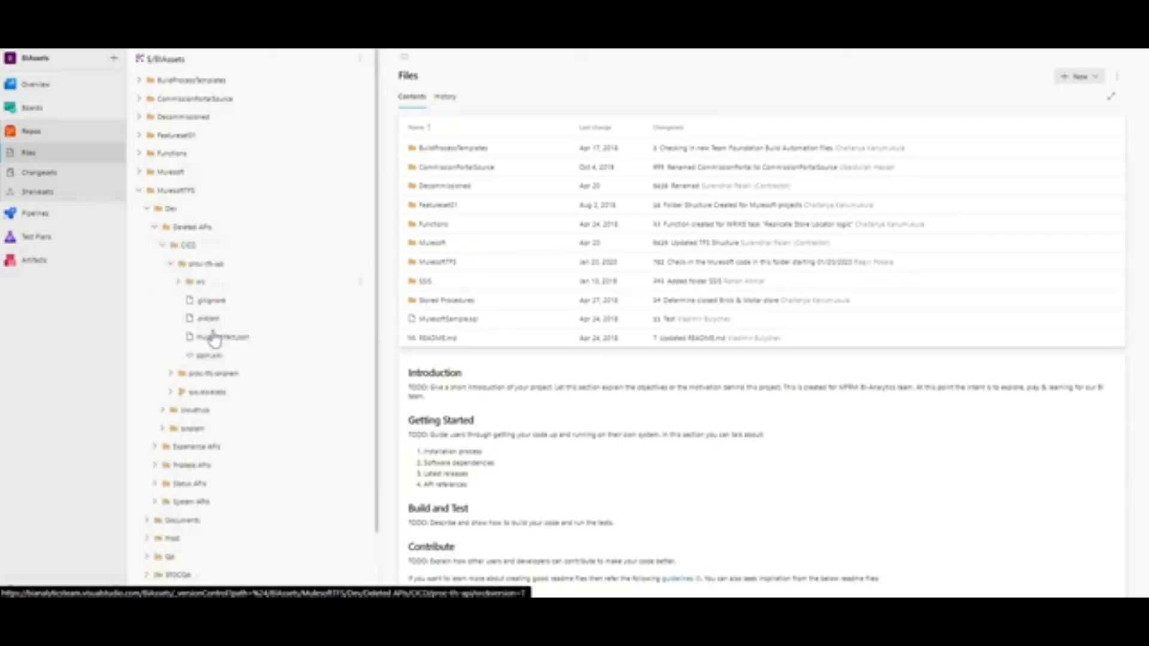
pyautogui.click(261, 359)
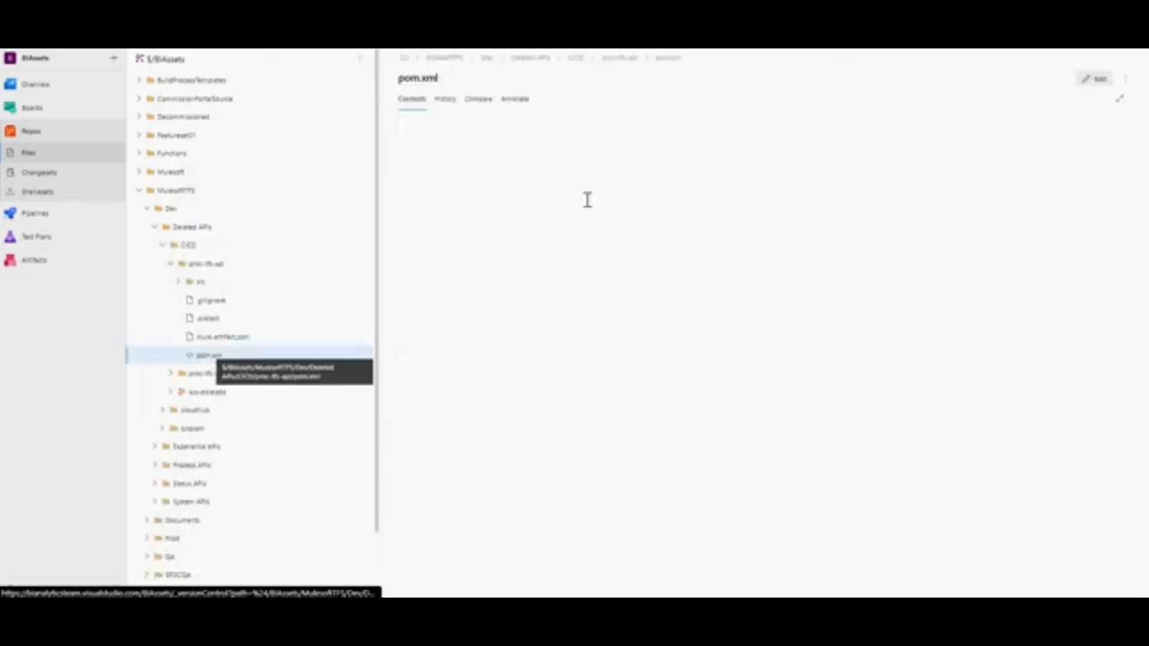
# - Delete the blank line below the modelVersion element in pom.xml and check in the change with the default comment
pyautogui.click(1098, 87)
pyautogui.click(505, 160)
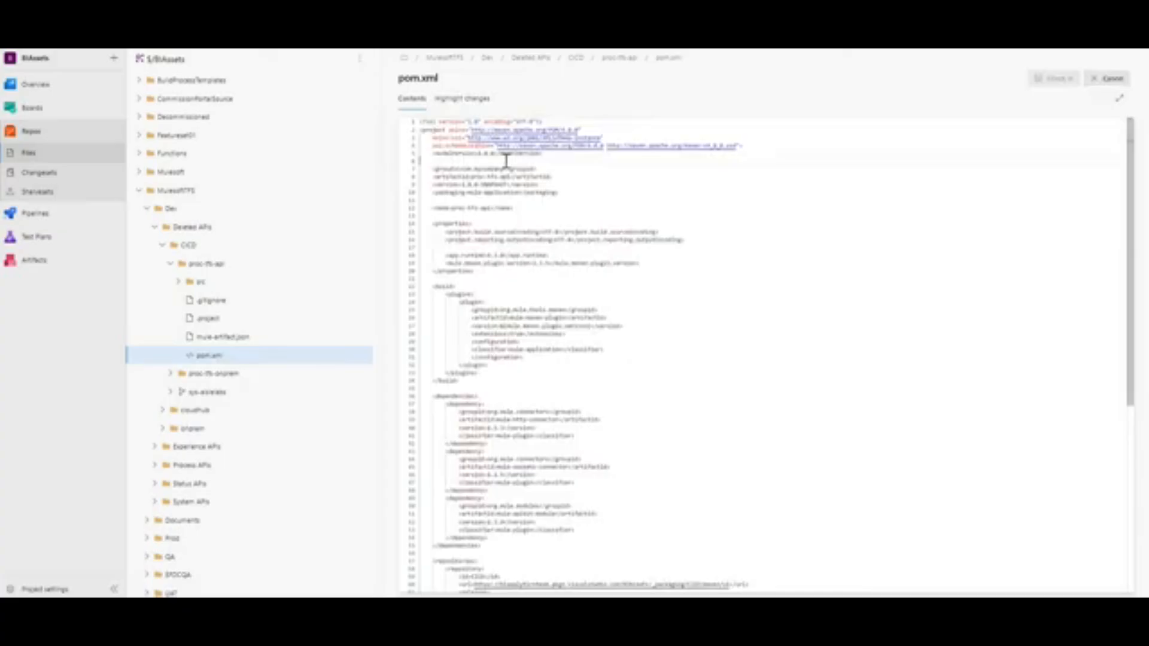
pyautogui.press('BackSpace')
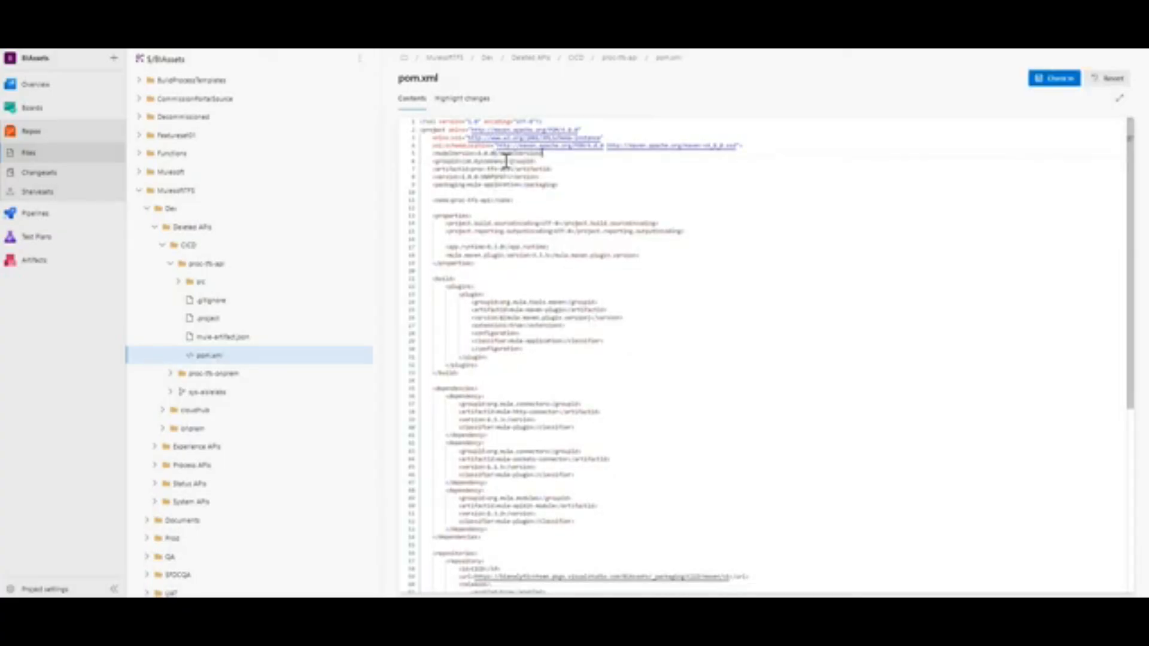
pyautogui.click(1053, 78)
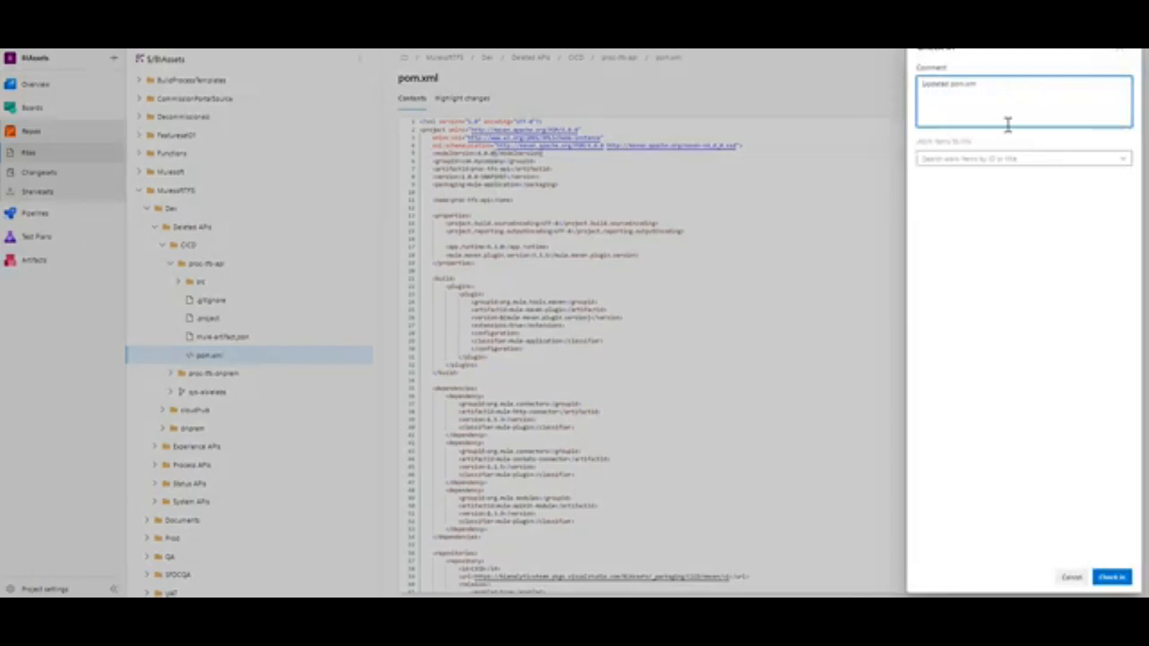
pyautogui.click(1114, 578)
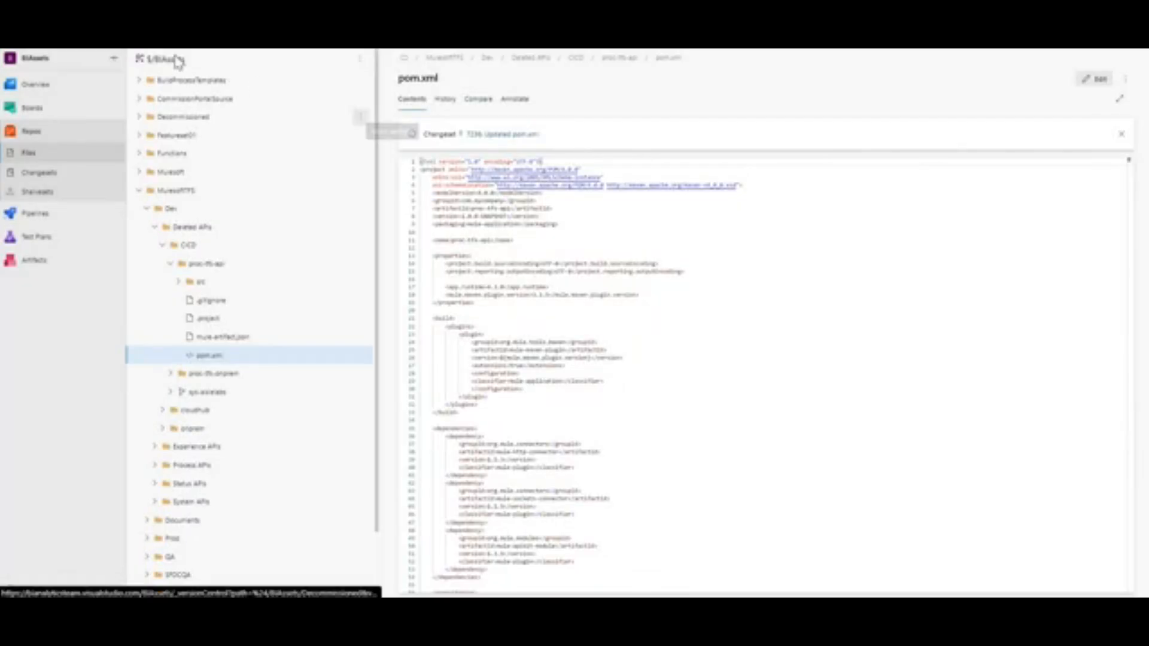
# - Open the Chub-Demo build run triggered by the pom.xml update and follow the Agent job 1 log
pyautogui.click(35, 215)
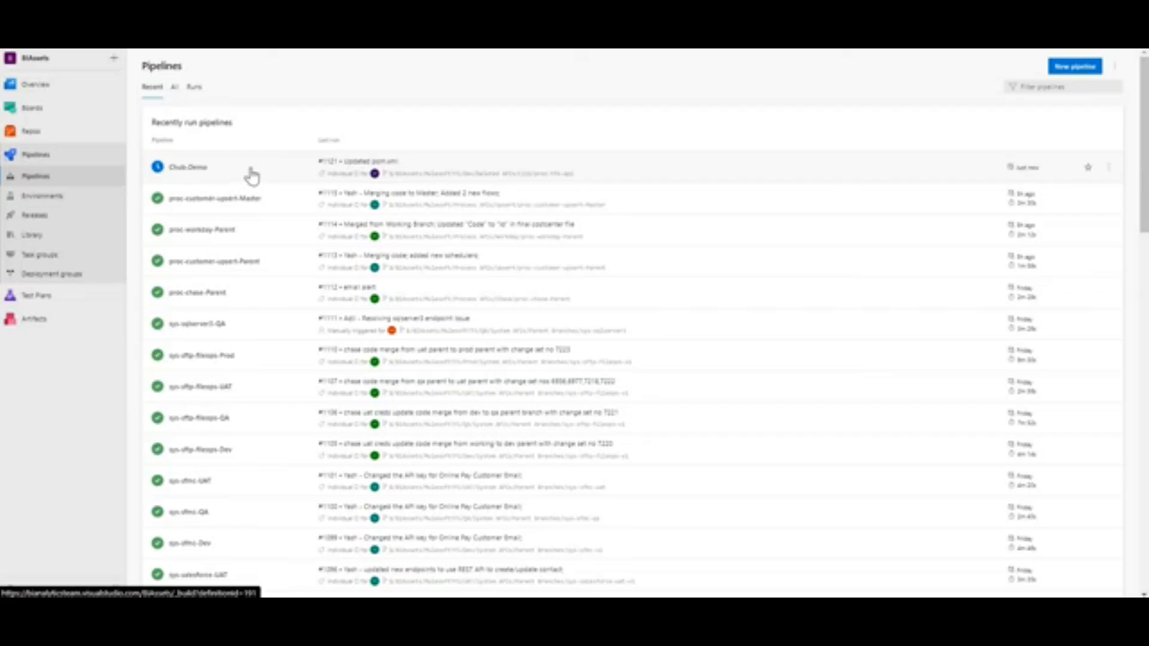
pyautogui.click(342, 172)
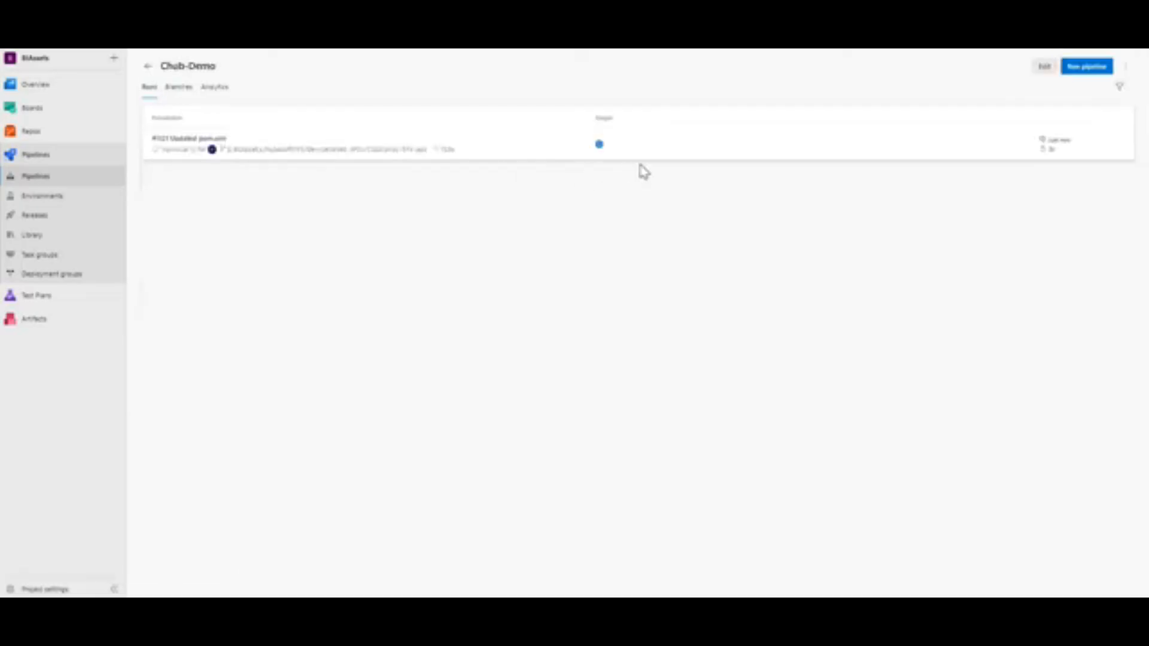
pyautogui.click(516, 148)
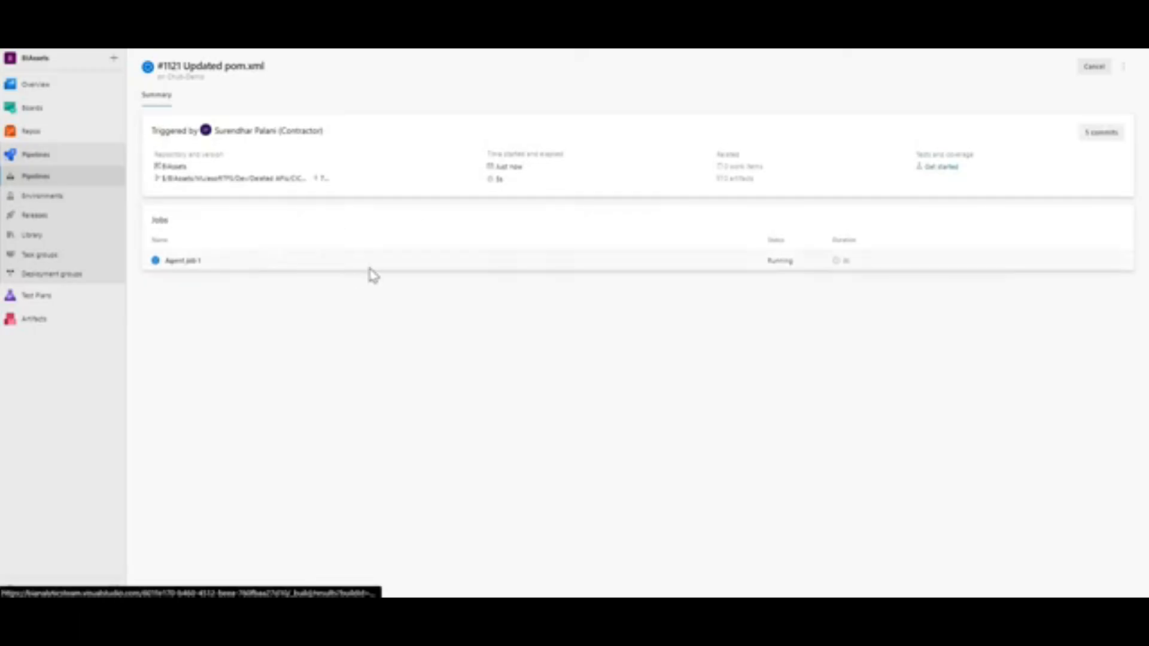
pyautogui.click(369, 266)
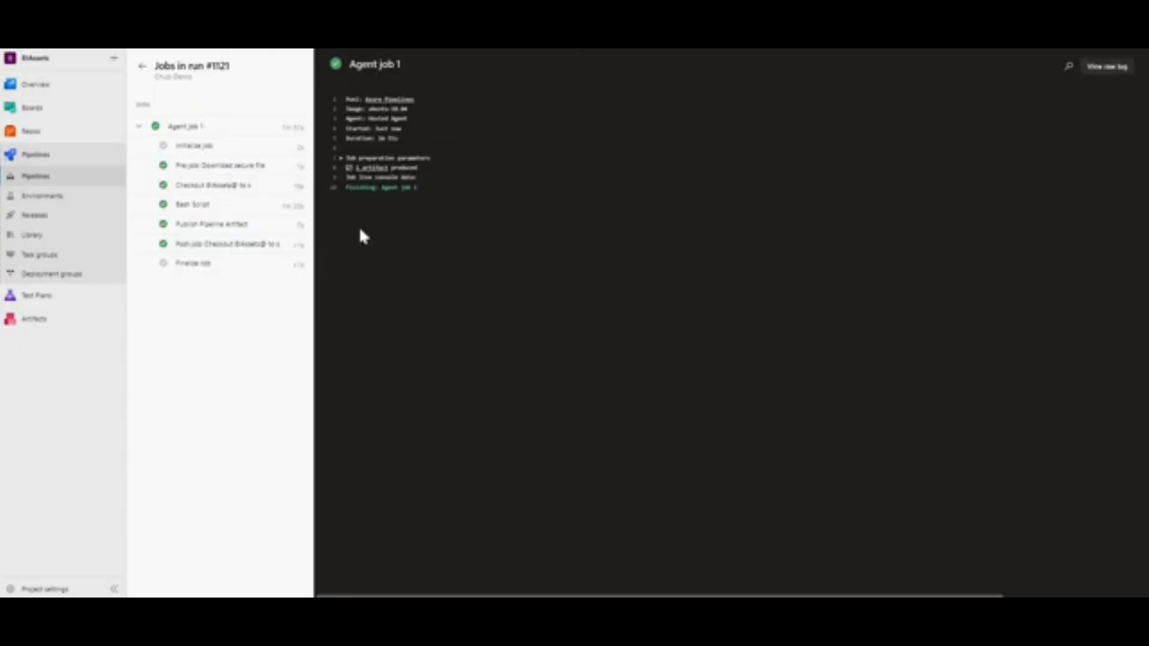
# - Open the build run's published artifact Chub-Demo and expand its s and target folders to inspect the packaged files
pyautogui.click(372, 170)
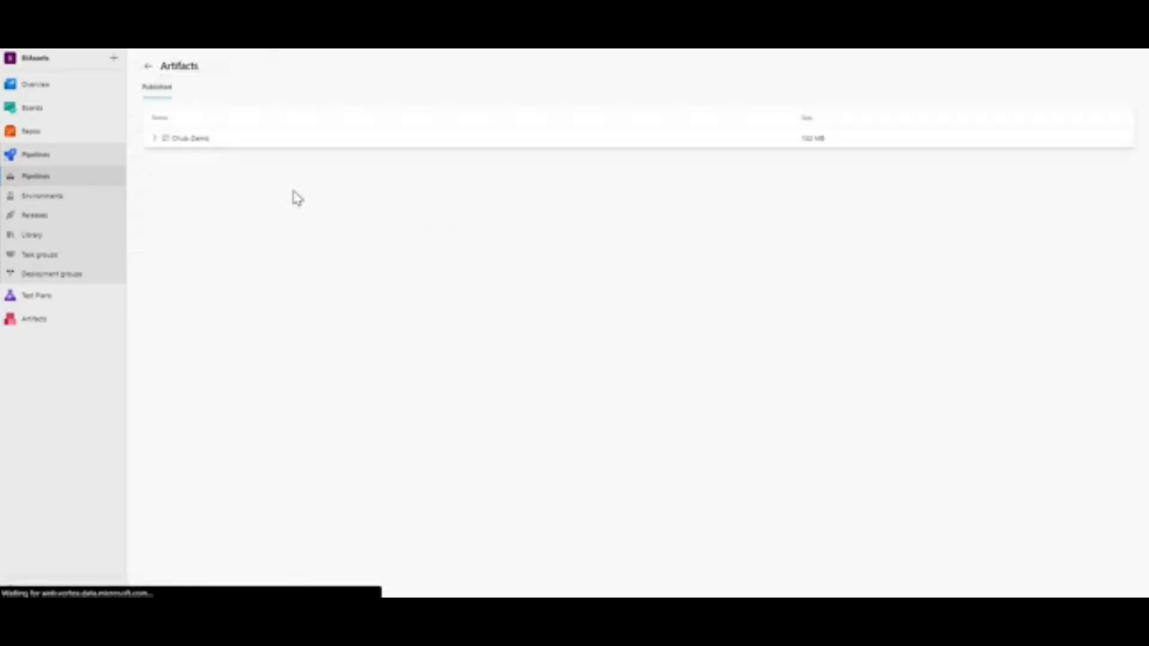
pyautogui.click(154, 139)
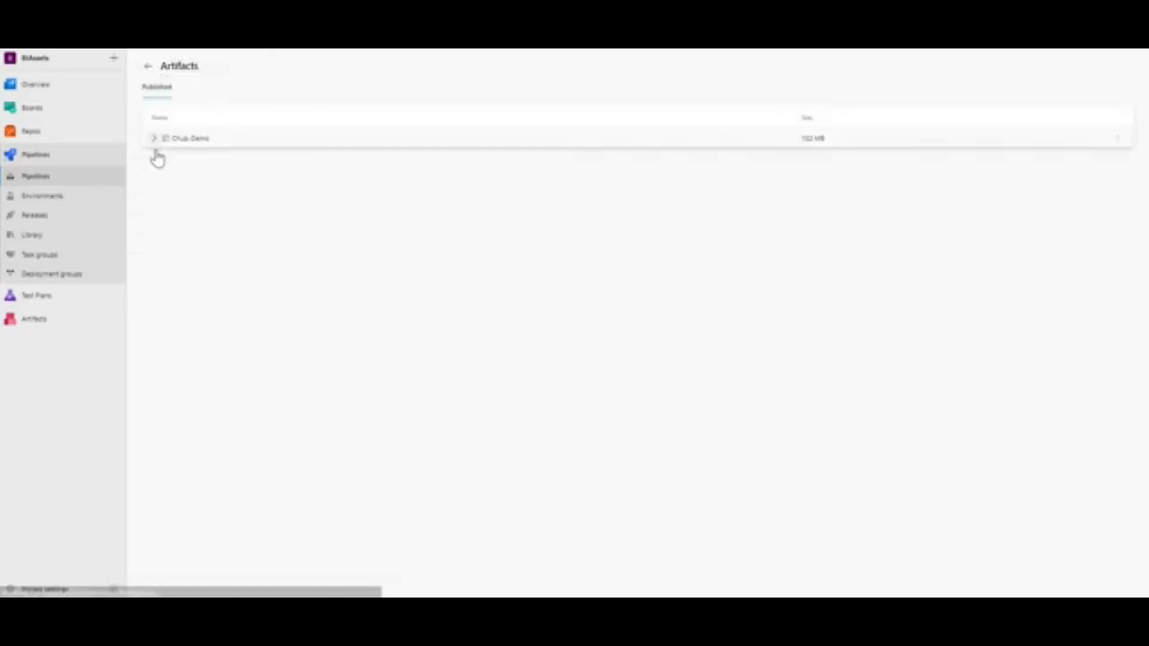
pyautogui.click(161, 213)
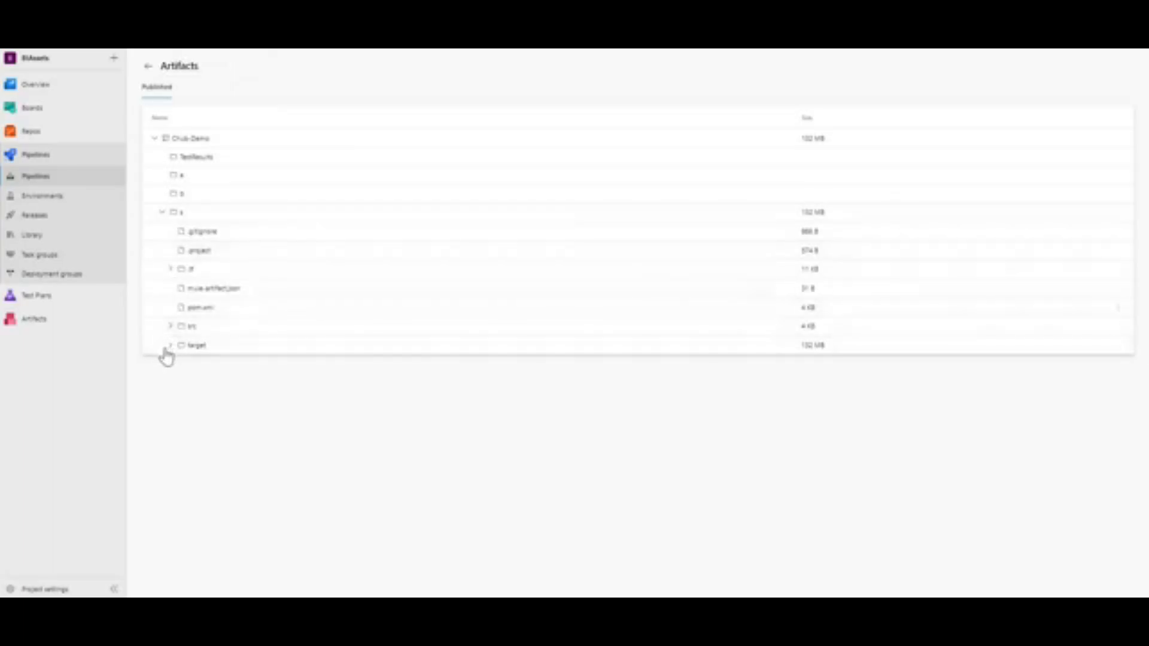
pyautogui.click(171, 346)
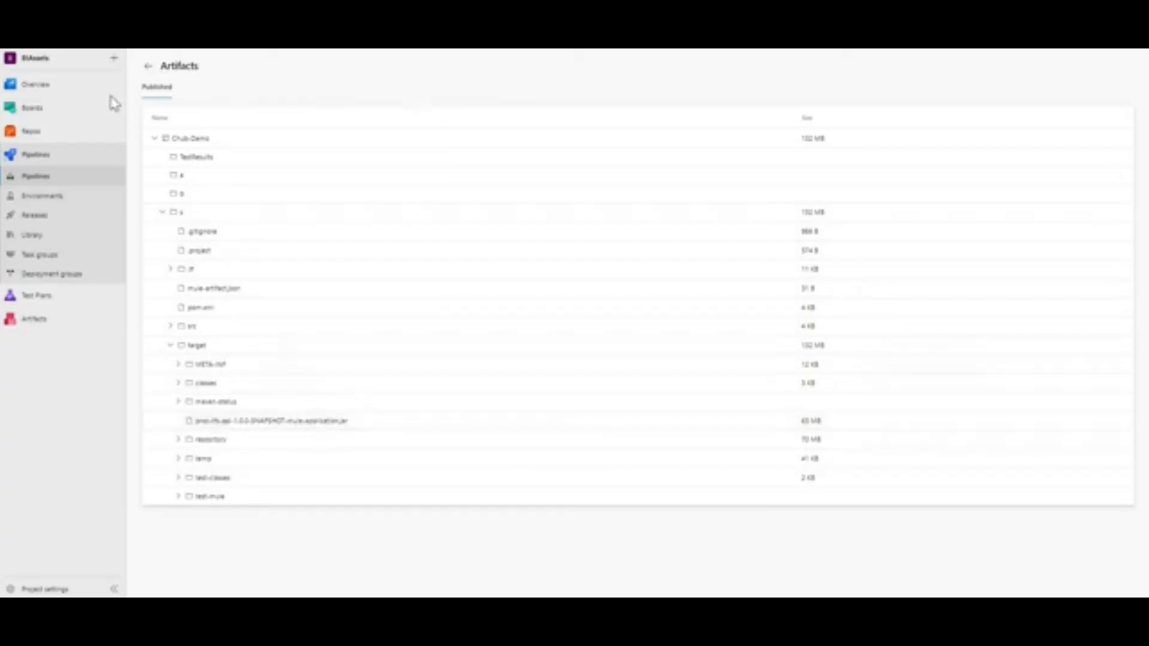
# - Find the Chub-Demo release pipeline by searching for "chub", and open Release-1 and its Dev stage logs
pyautogui.click(33, 220)
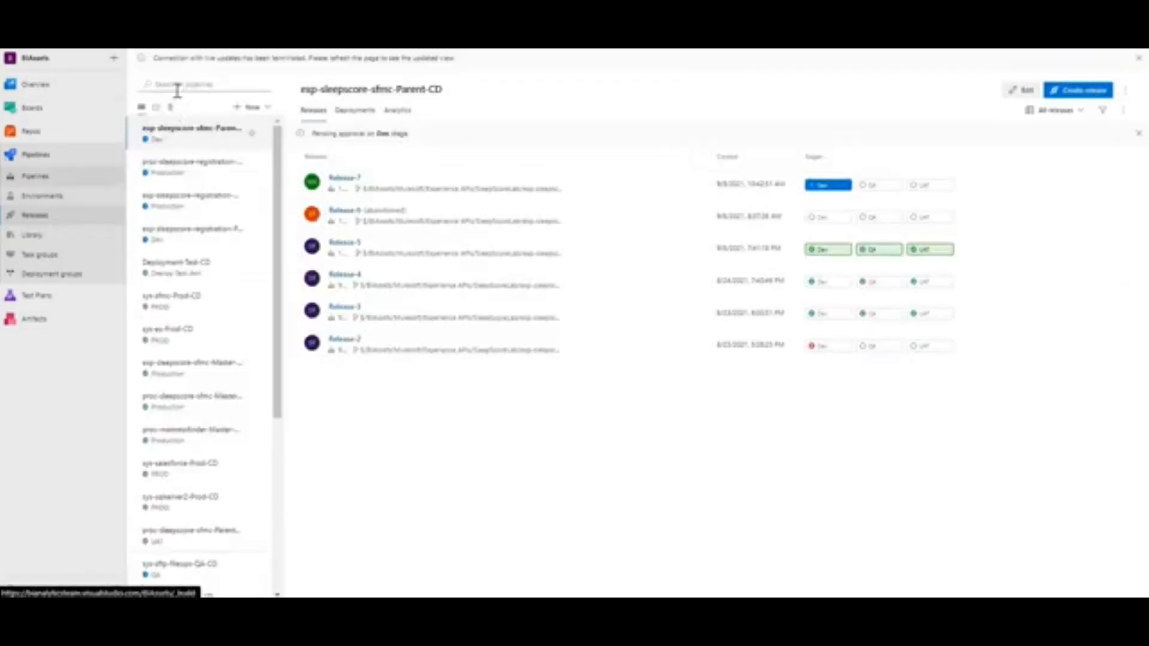
pyautogui.click(174, 85)
pyautogui.write('chub')
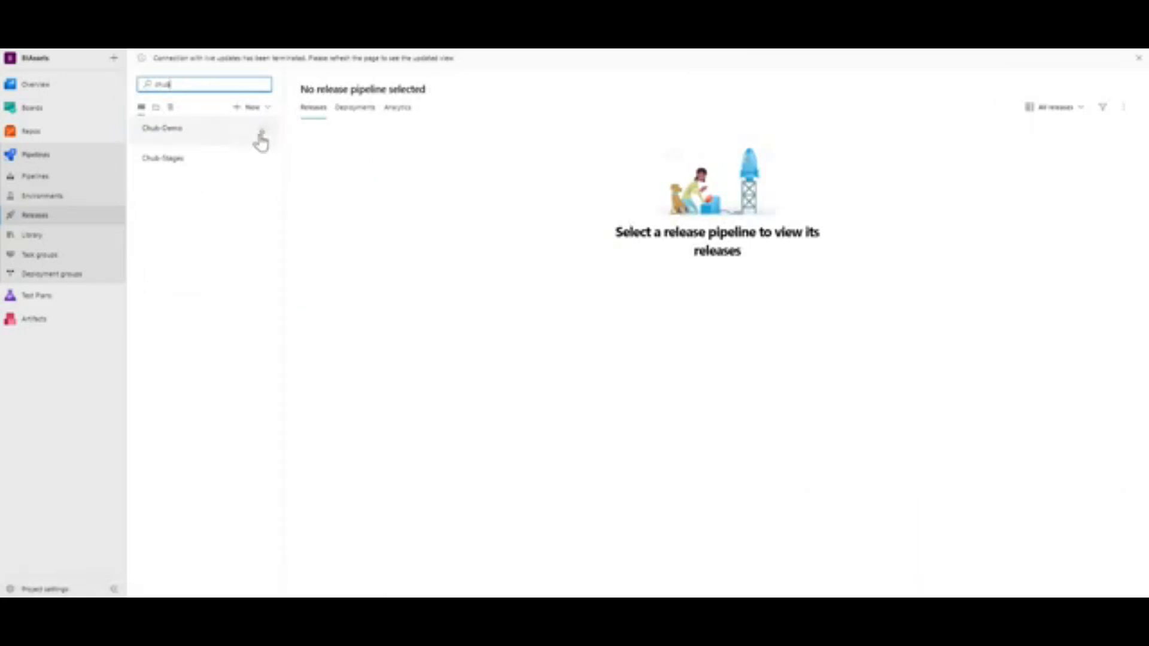
pyautogui.click(204, 142)
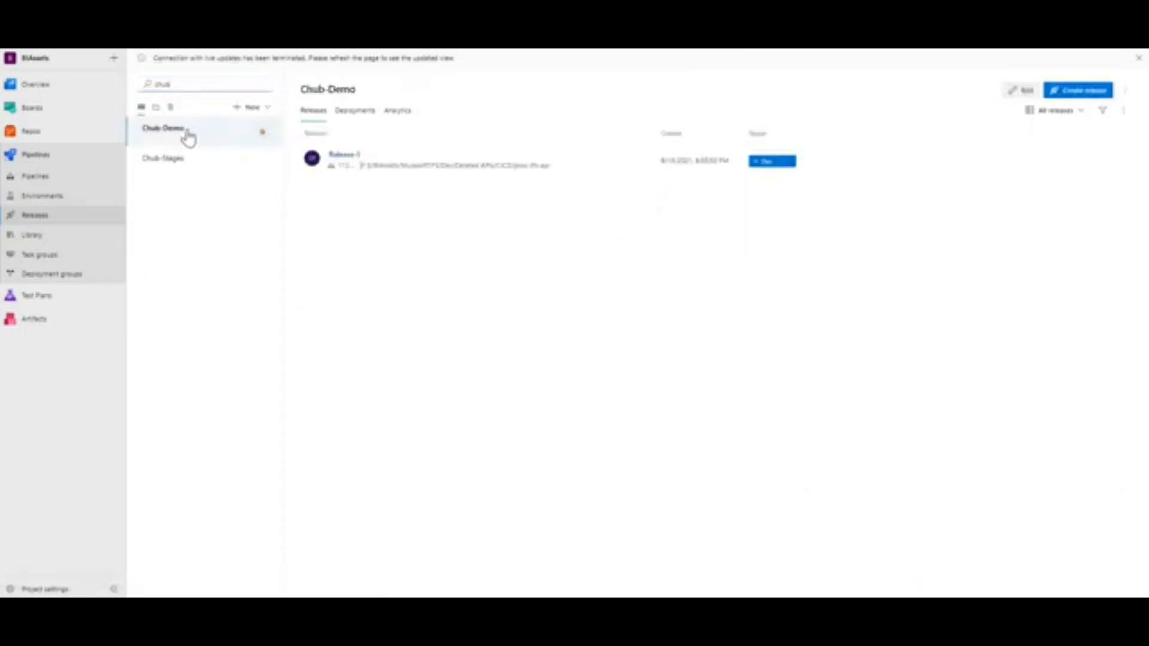
pyautogui.click(346, 157)
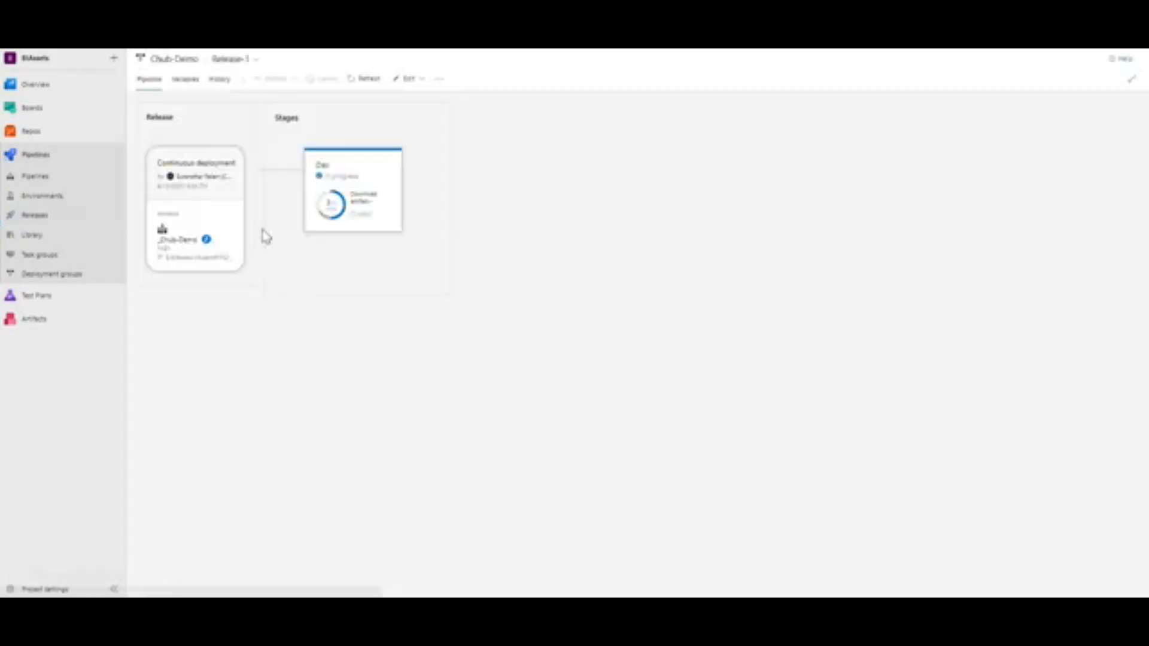
pyautogui.moveTo(335, 206)
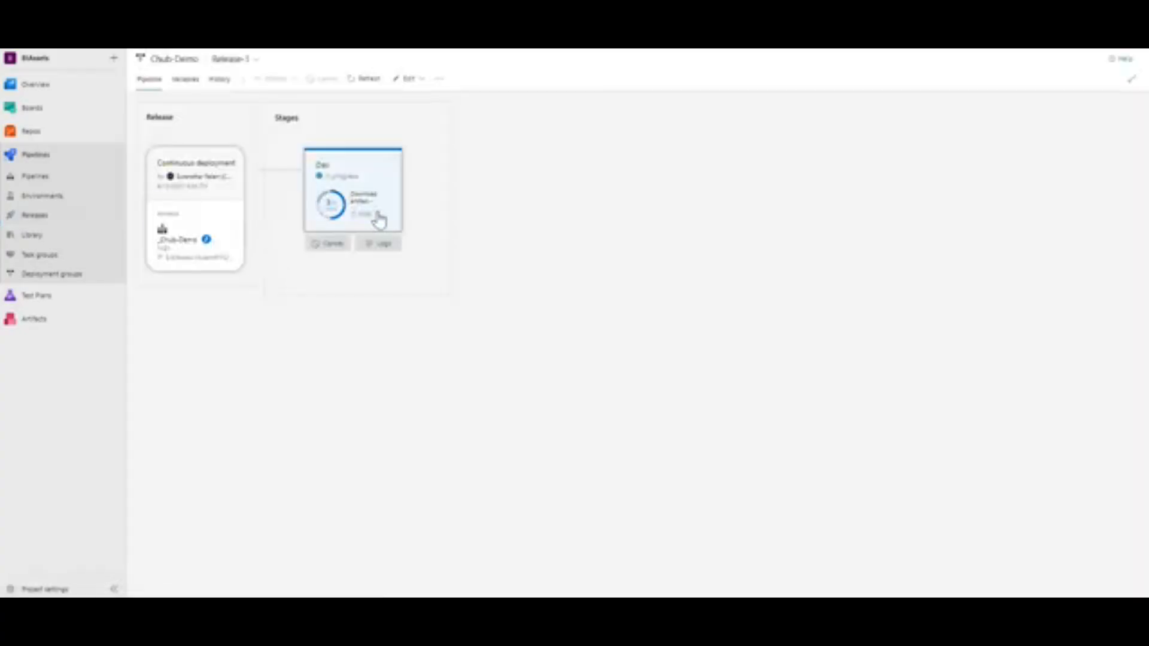
pyautogui.click(377, 243)
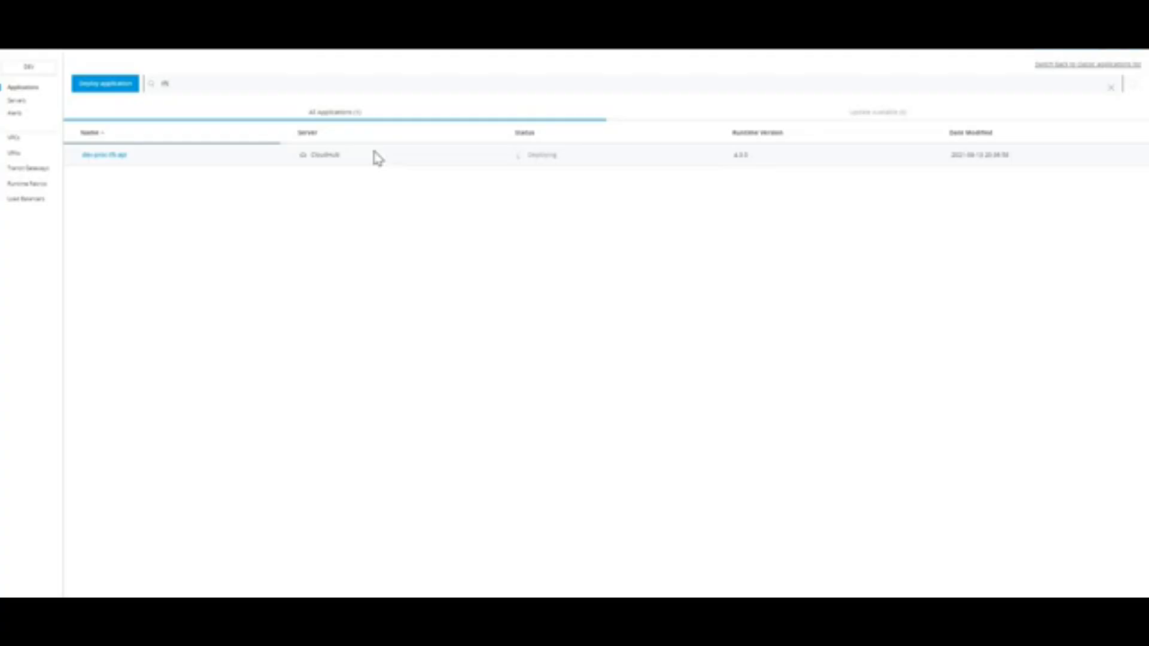
# - In Anypoint Runtime Manager, open the logs of the dev-proc-tfs-api application and highlight the last deployment log entry
pyautogui.click(425, 159)
pyautogui.click(1093, 251)
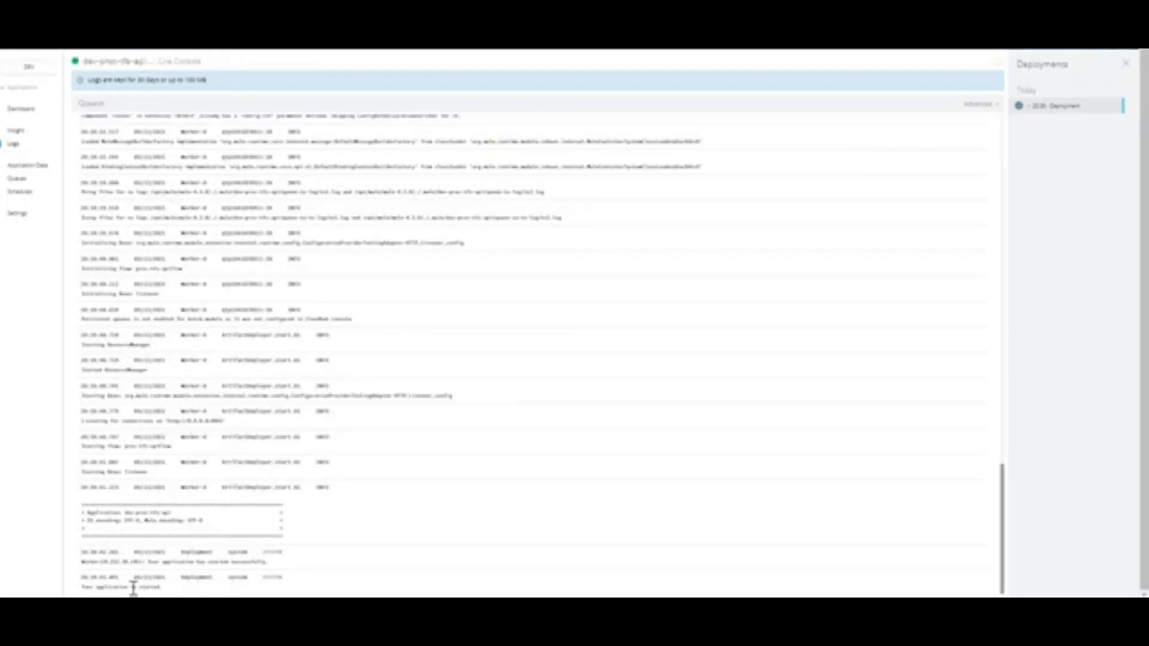
pyautogui.tripleClick(96, 586)
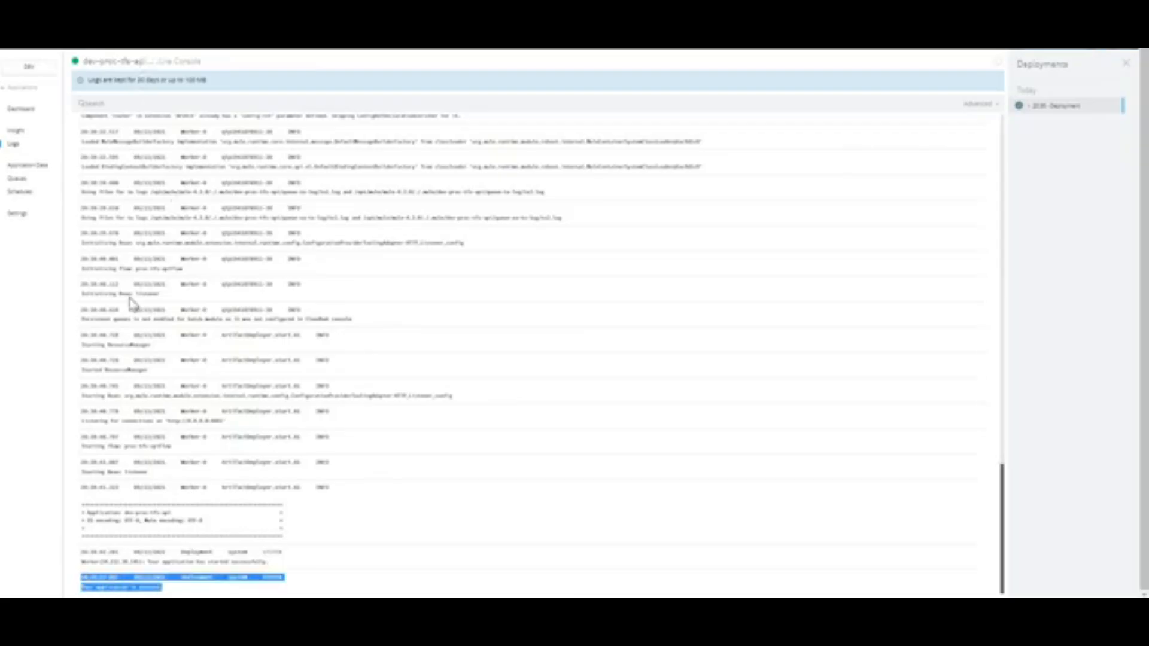